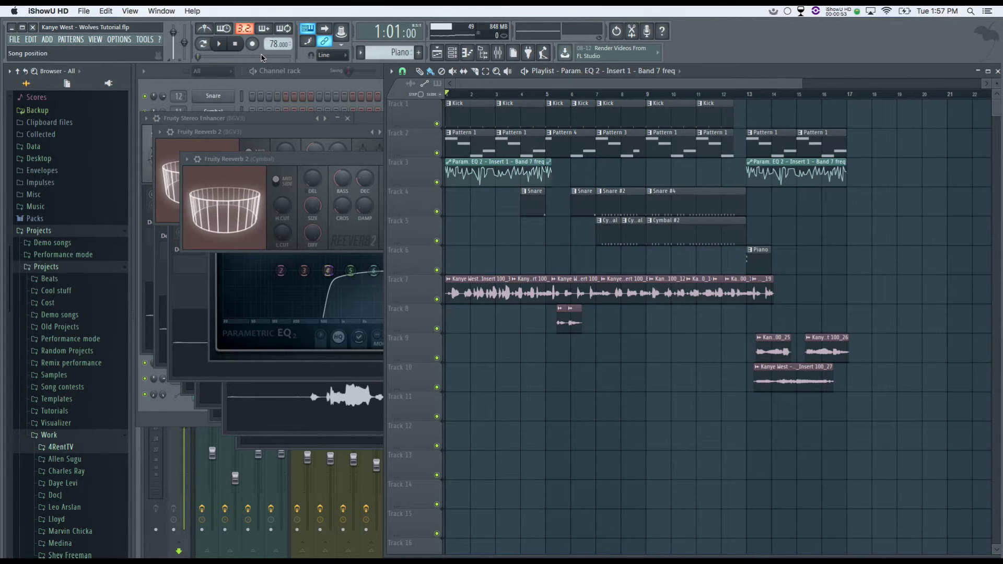
Step: Play through the whole arrangement, stop it, and look over the mixer tracks before returning to the playlist
left_click(220, 46)
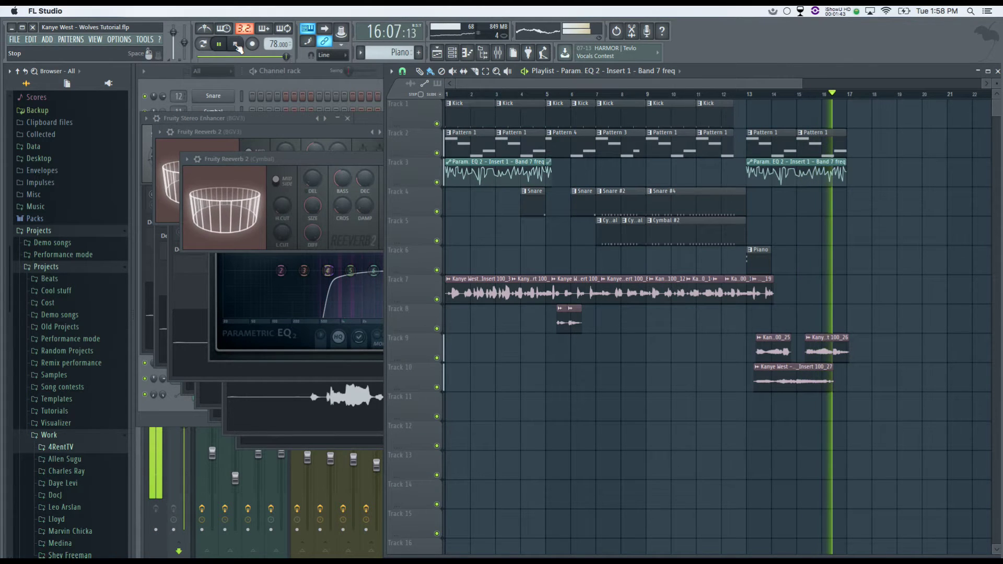
left_click(237, 47)
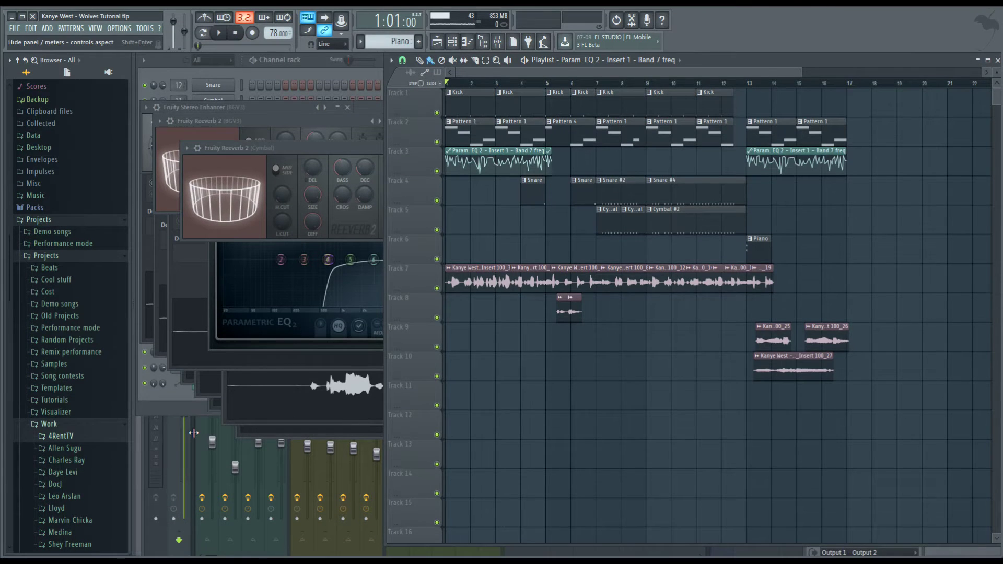
key("F9")
left_click_drag(162, 354, 326, 357)
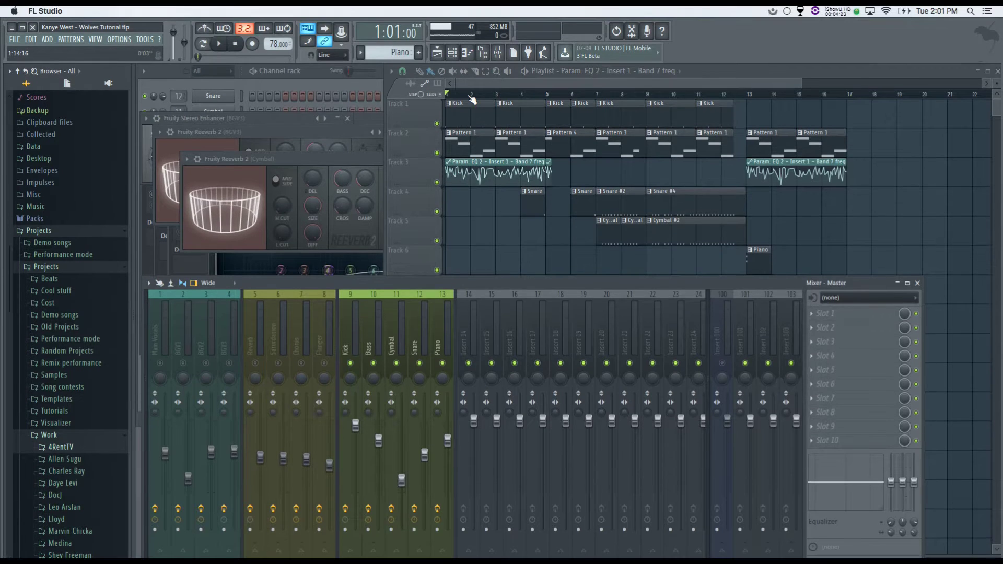
left_click(468, 88)
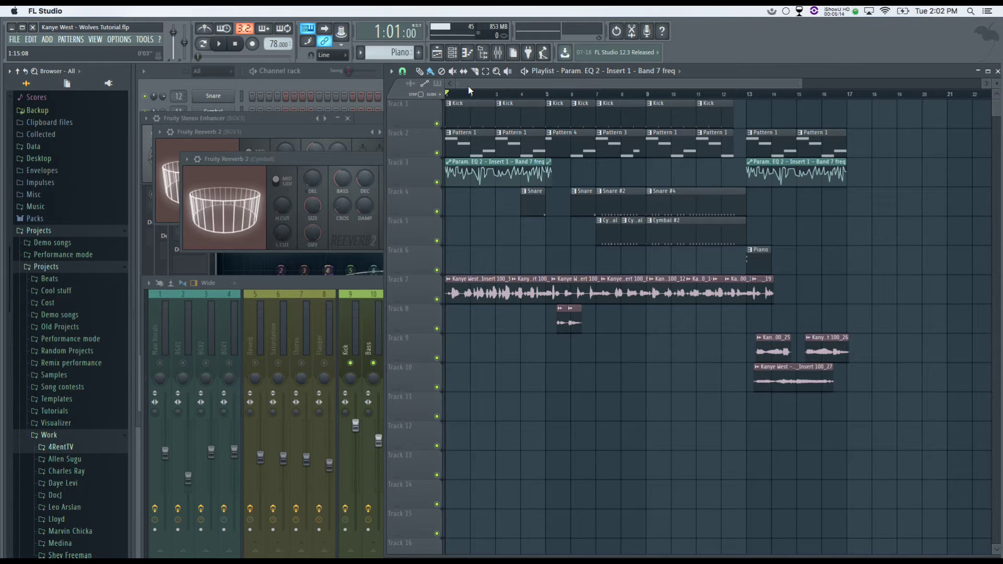
Step: Solo the Kick track in the playlist and play a short part of it from the start
left_click(437, 124)
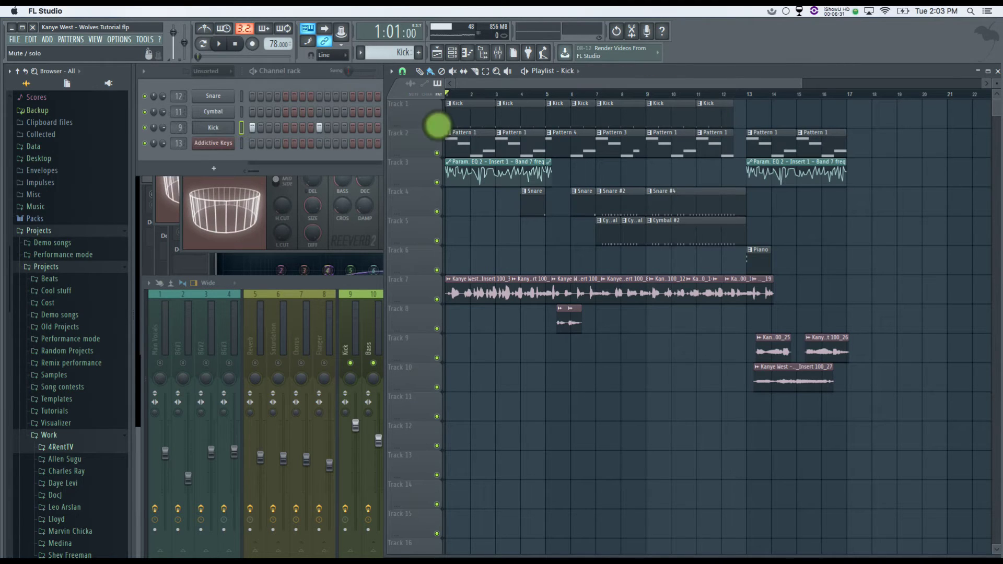
right_click(437, 124)
key("space")
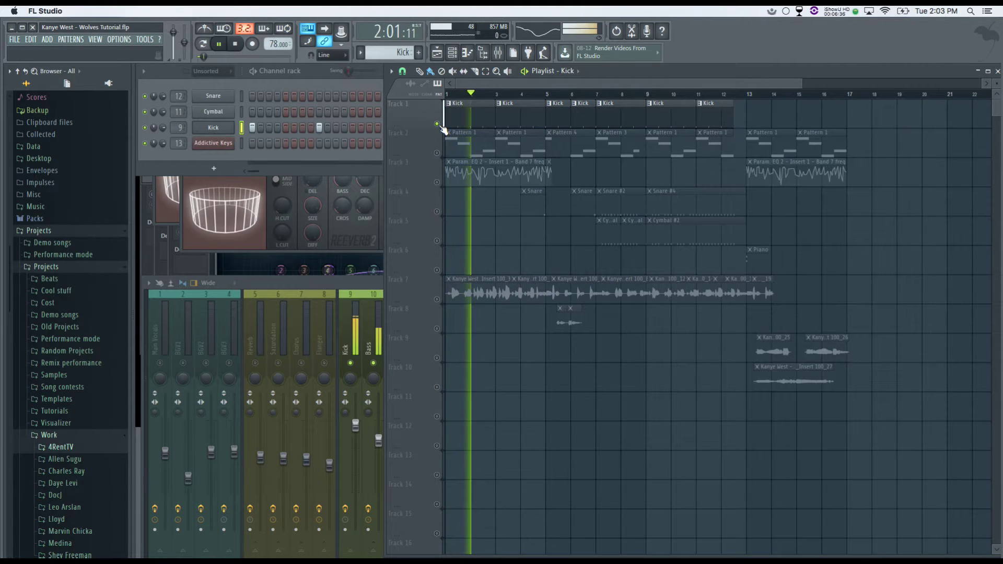
key("space")
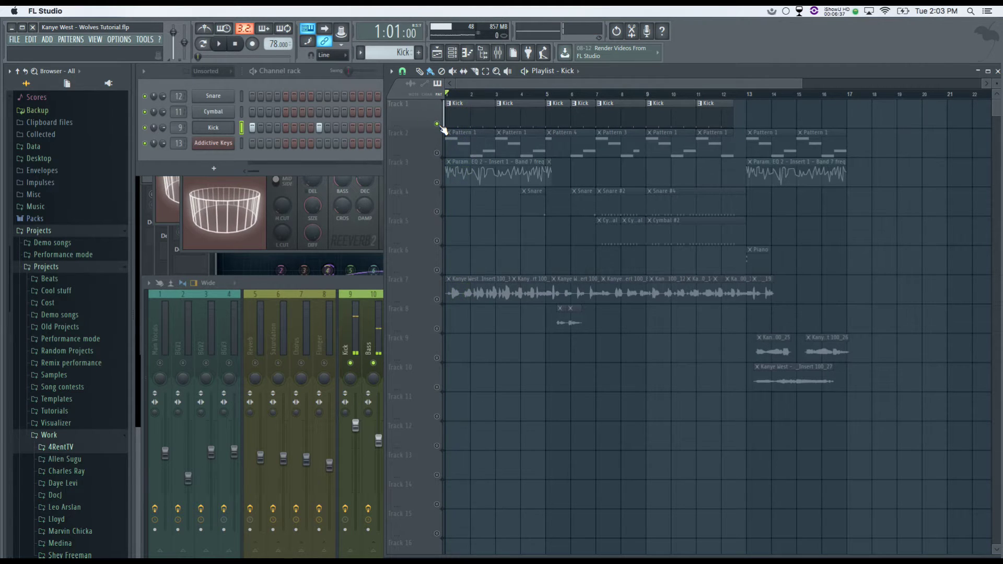
Step: Shorten the Kick clip at bar 5 in the playlist to about a quarter of a bar
left_click(298, 84)
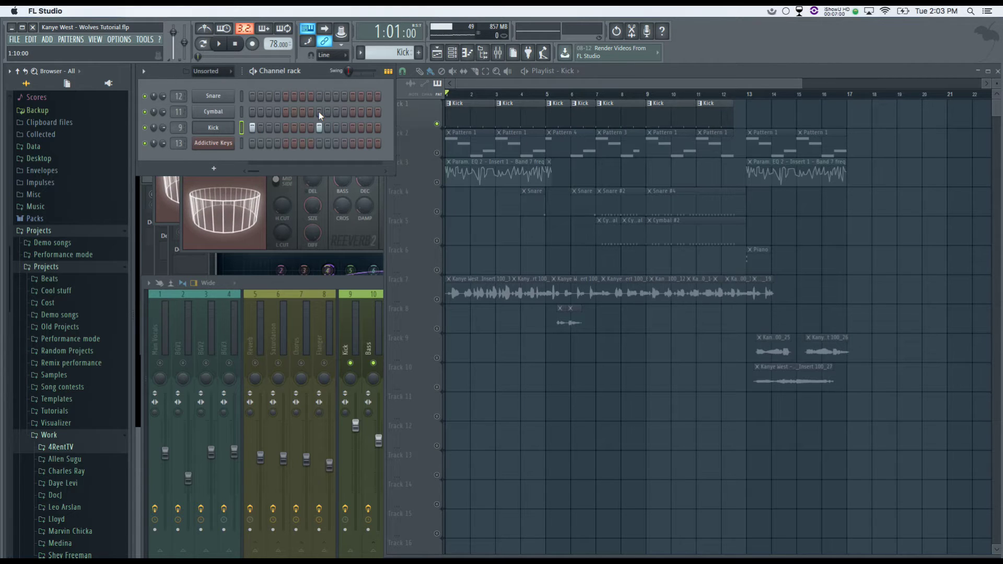
left_click(473, 104)
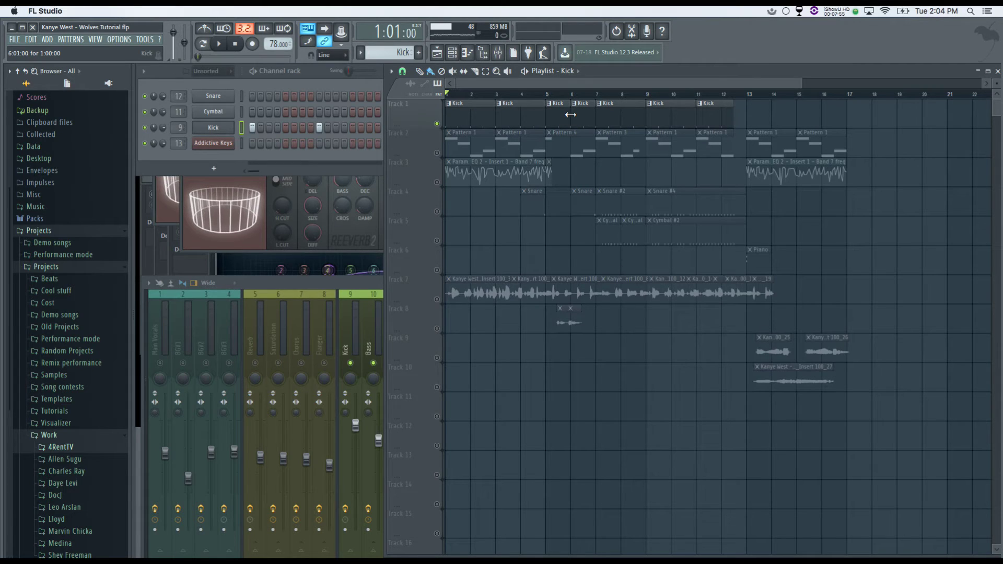
mouse_move(569, 112)
left_mouse_down()
mouse_move(577, 113)
mouse_move(557, 113)
left_mouse_up()
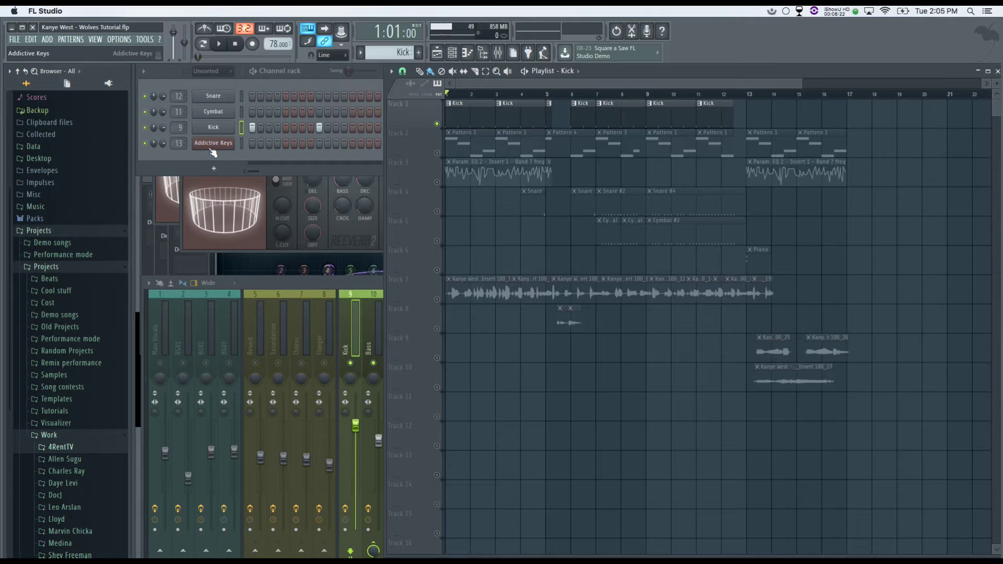
Step: Inspect the Kick channel's sampler settings and the Fruity parametric EQ 2 on its mixer track, closing the EQ when done
left_click(213, 127)
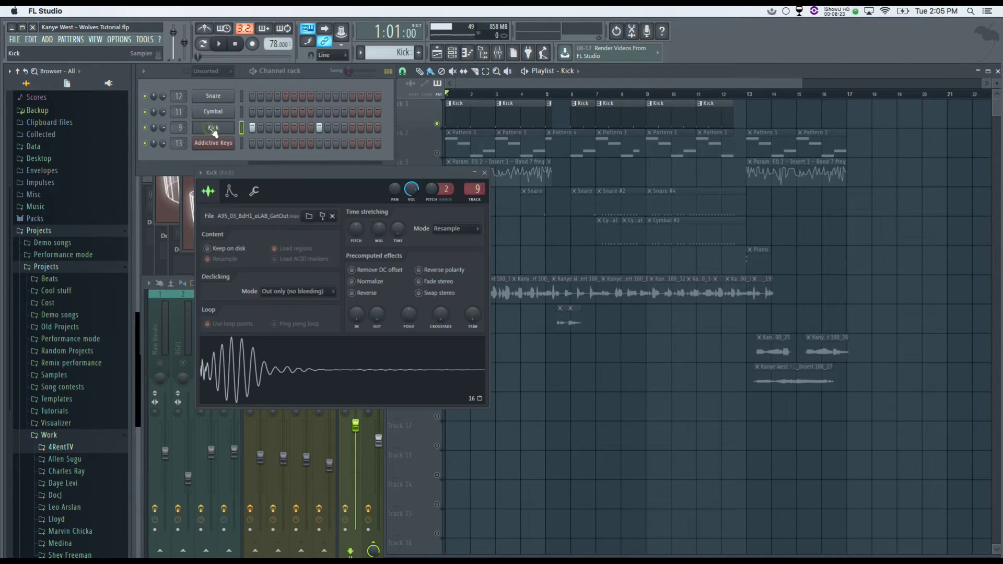
double_click(480, 192)
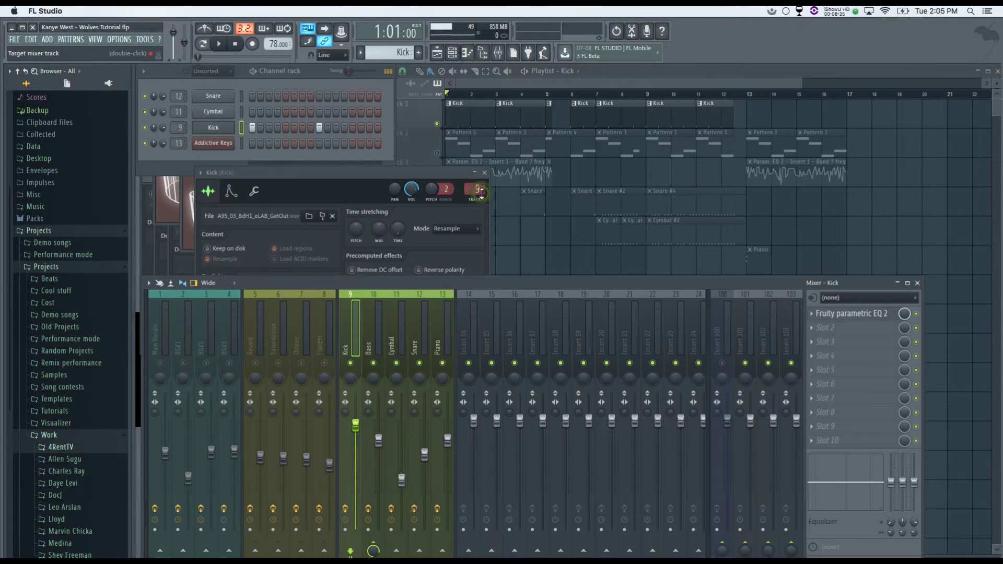
left_click(863, 320)
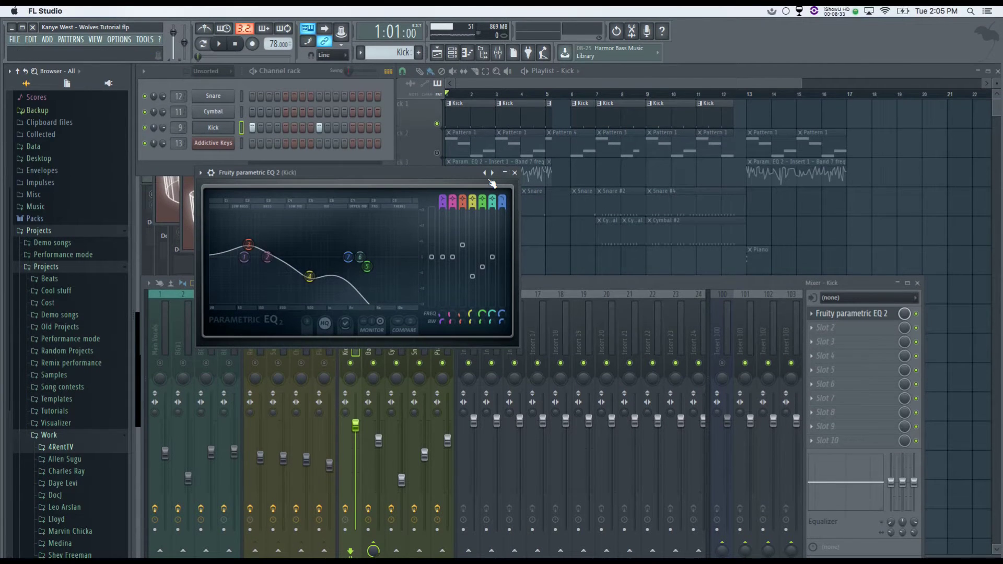
left_click(515, 172)
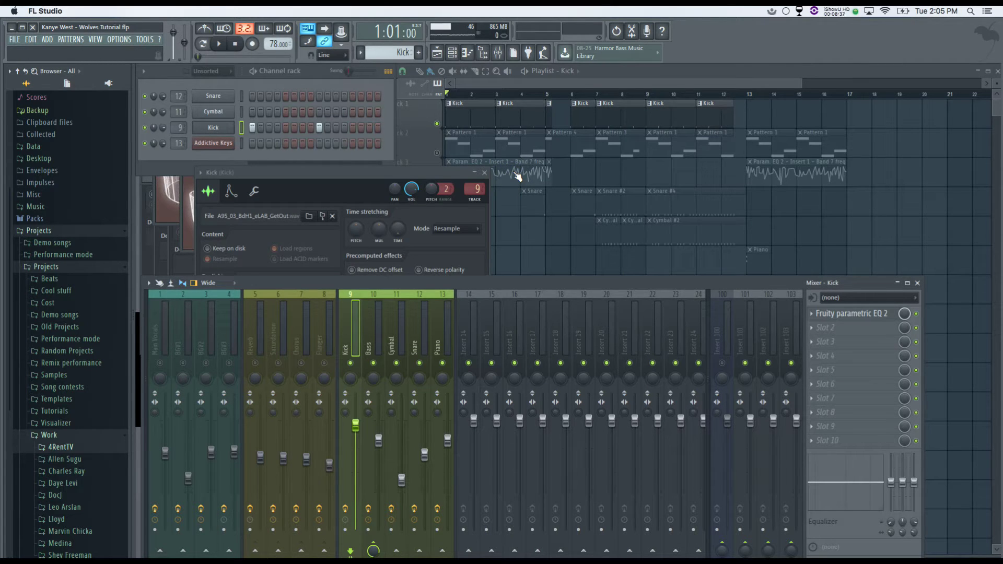
Step: Unmute the bass patterns on Track 2 and, after checking the GMS bass patch, play them together with the kick
left_click(437, 152)
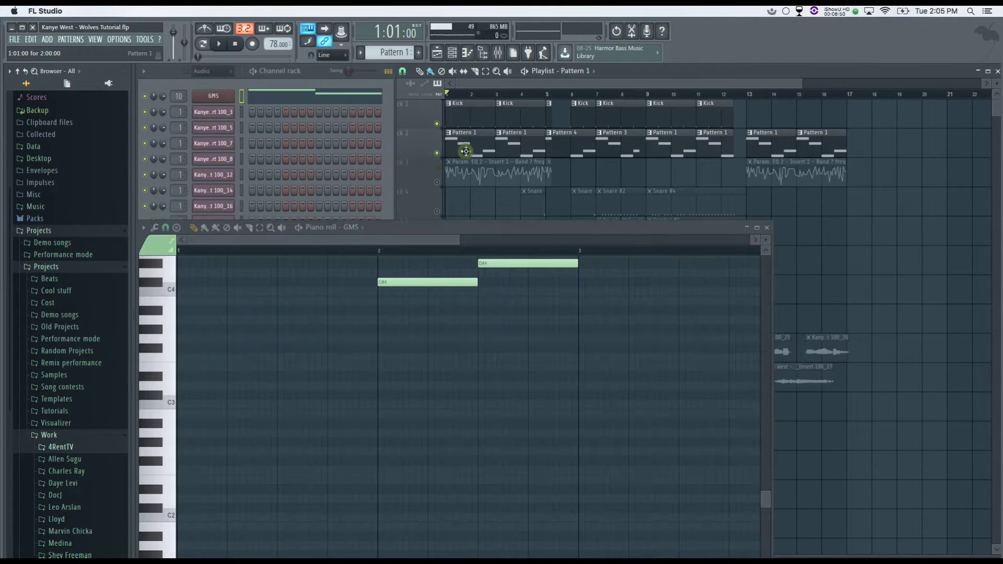
left_click(218, 97)
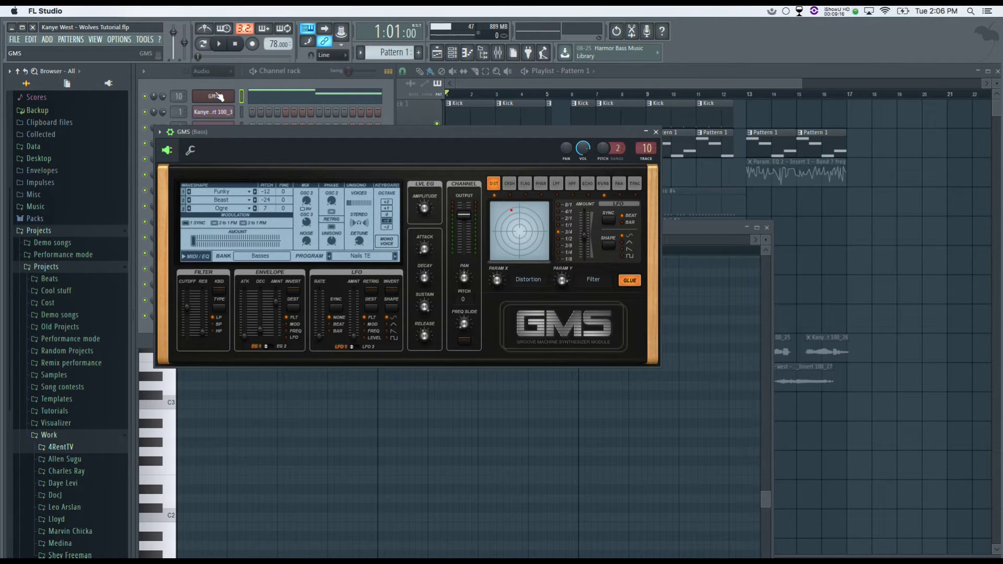
left_click(262, 257)
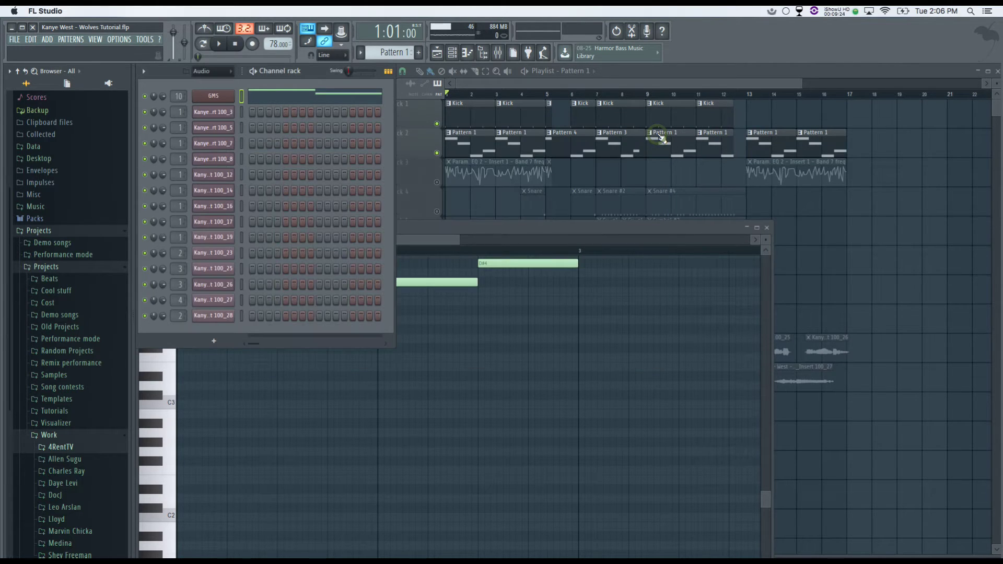
key("space")
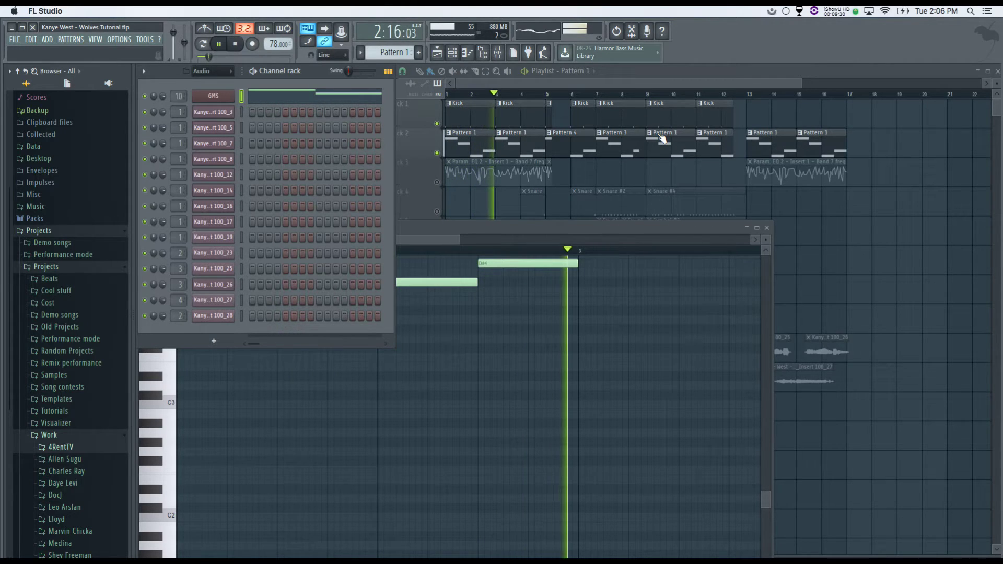
key("space")
Step: Bypass the Fruity WaveShaper, parametric EQ 2 and Limiter on the GMS channel's Bass mixer track and listen to the dry sound
left_click(211, 101)
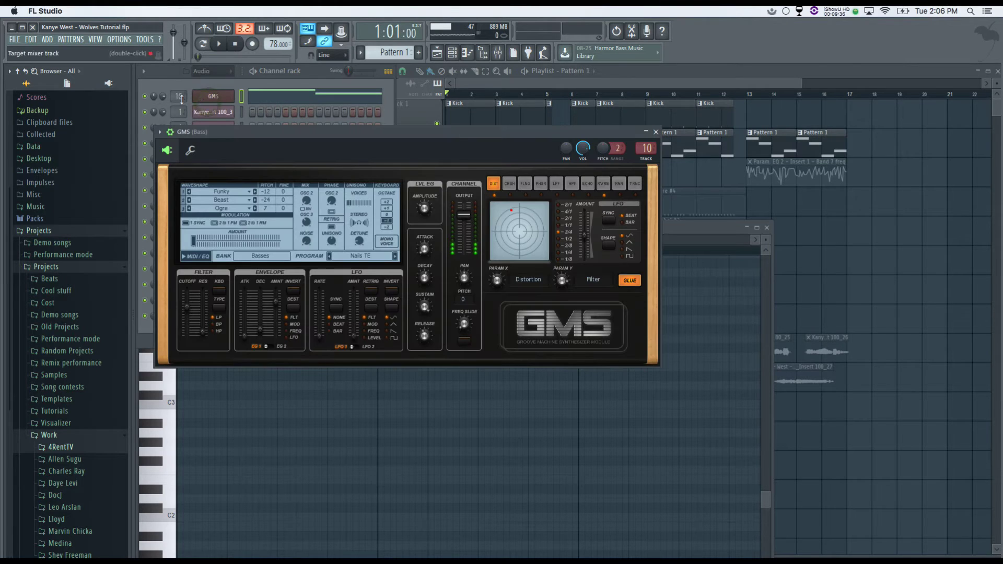
double_click(178, 98)
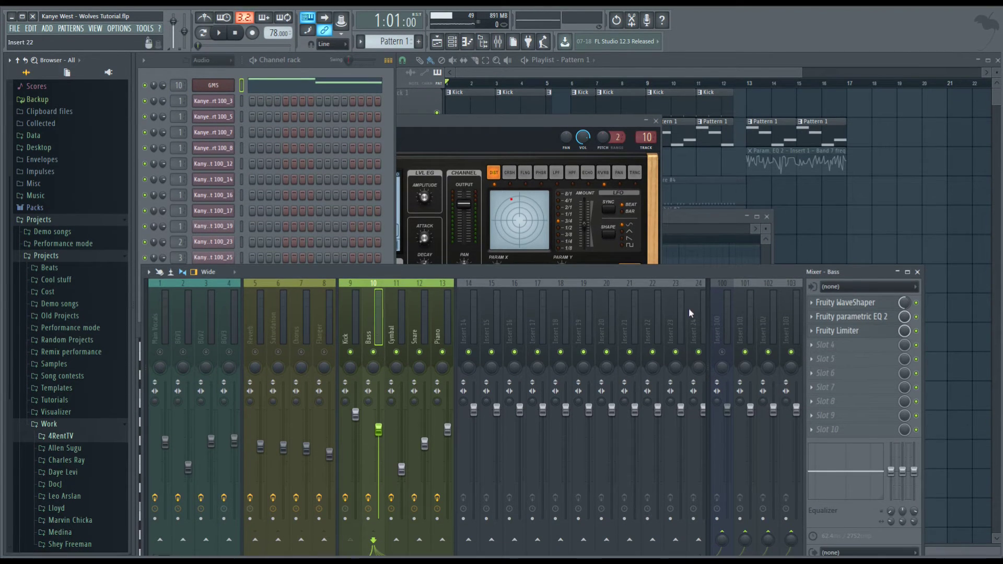
left_click(916, 316)
key("space")
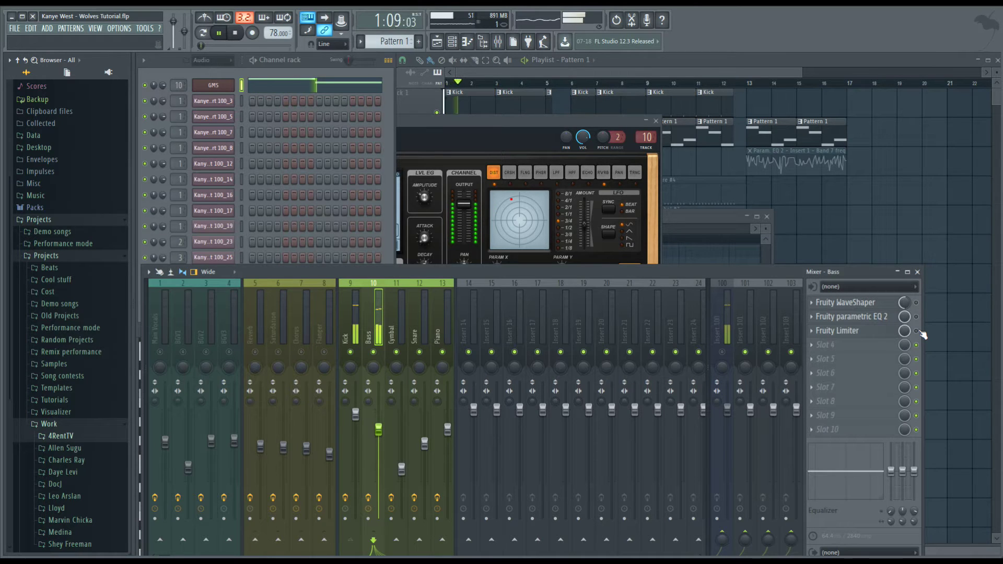
key("space")
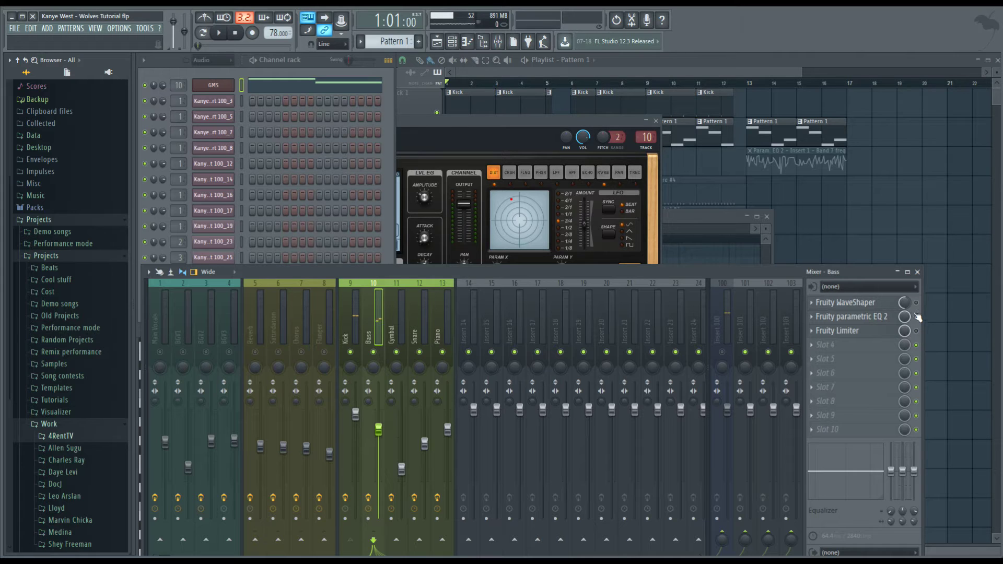
Step: Turn the Bass track's Fruity WaveShaper back on, load its Fast dist 2 preset and close the plugin
left_click(859, 305)
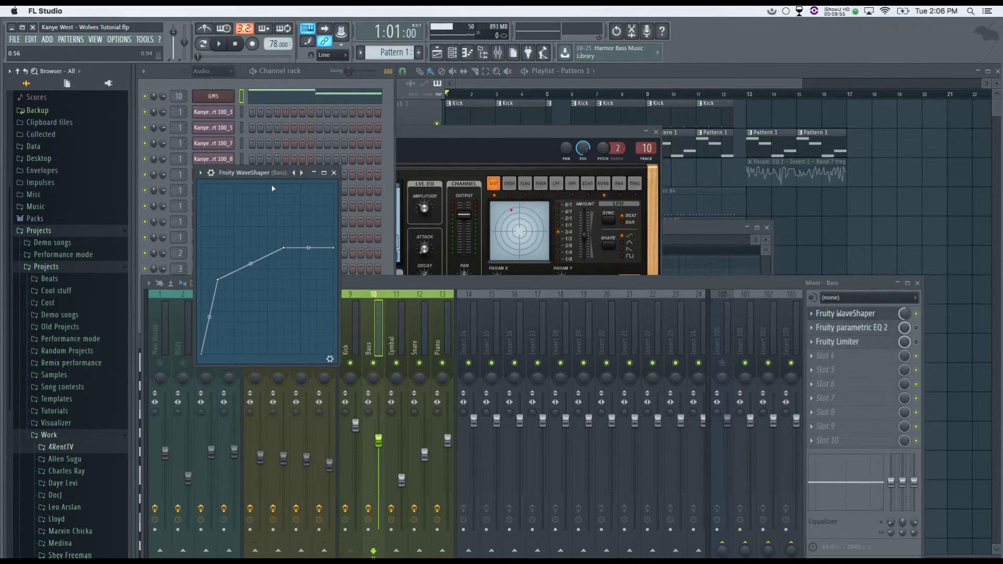
left_click(297, 174)
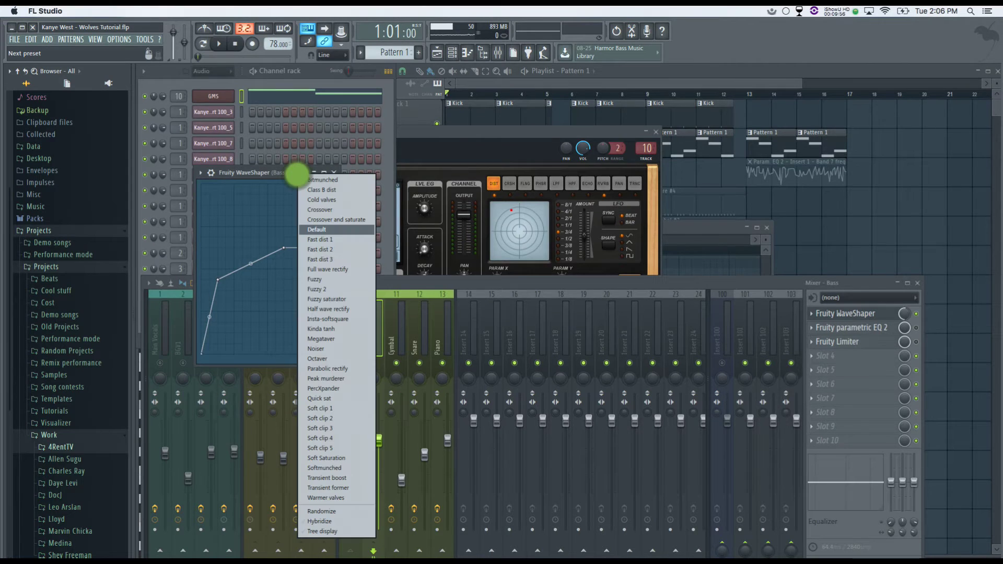
left_click(330, 249)
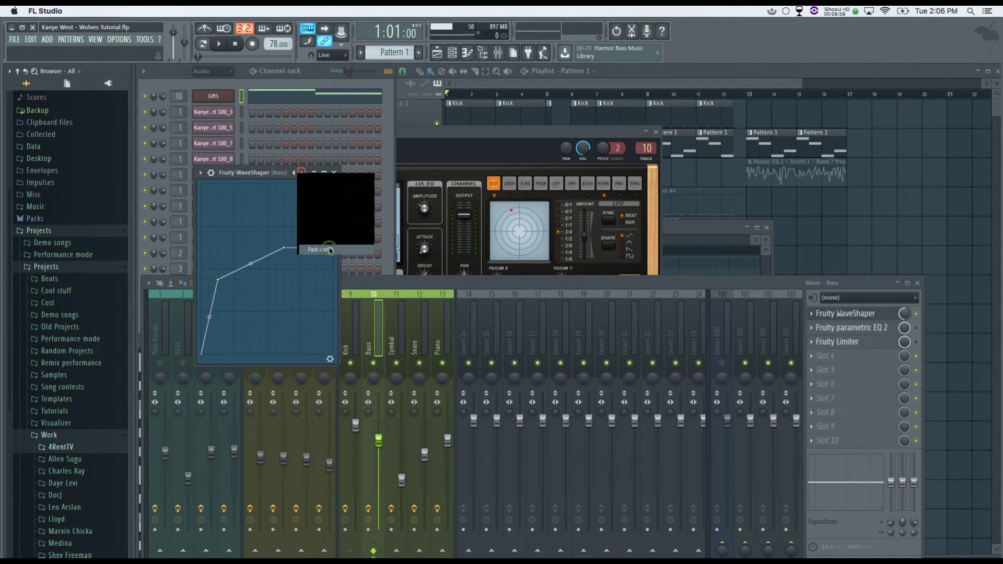
left_click(334, 173)
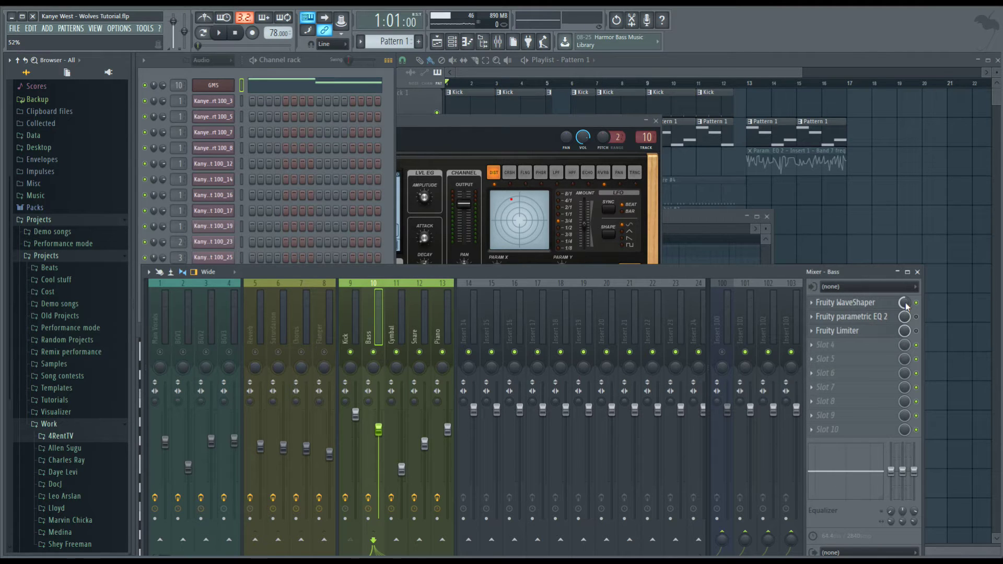
Step: Re-enable the Bass track's Fruity parametric EQ 2 and Fruity Limiter and inspect their settings
left_click(856, 316)
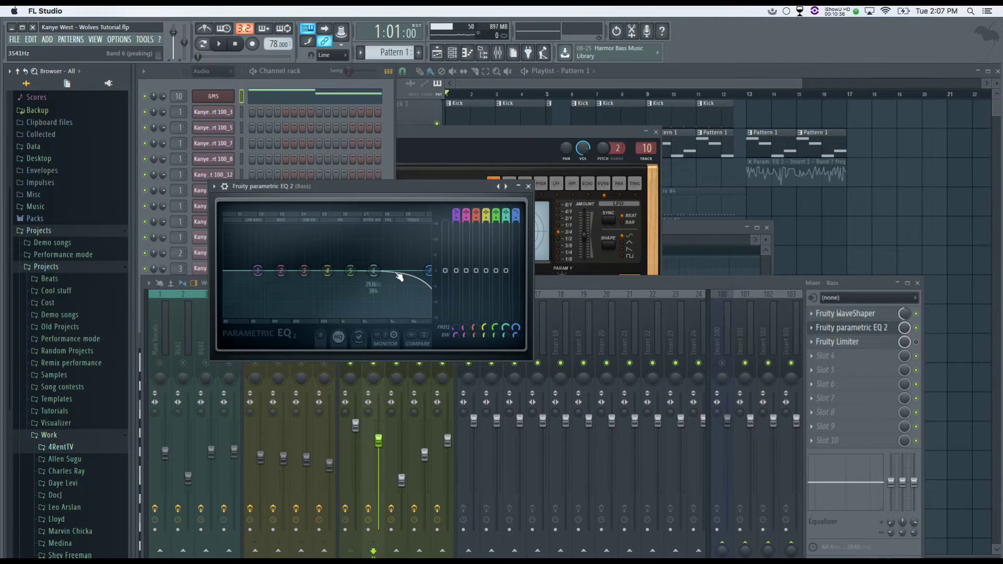
key("space")
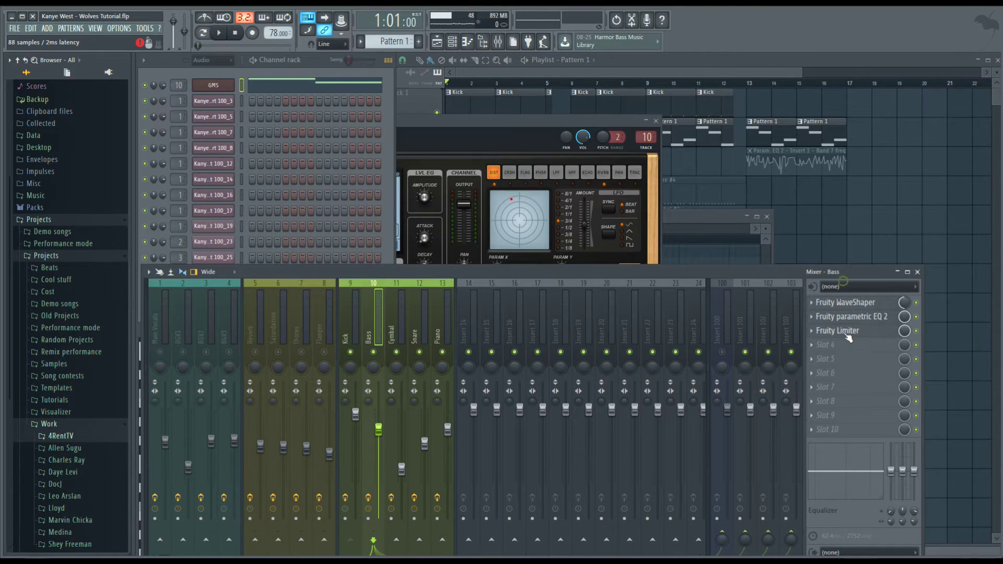
left_click(845, 345)
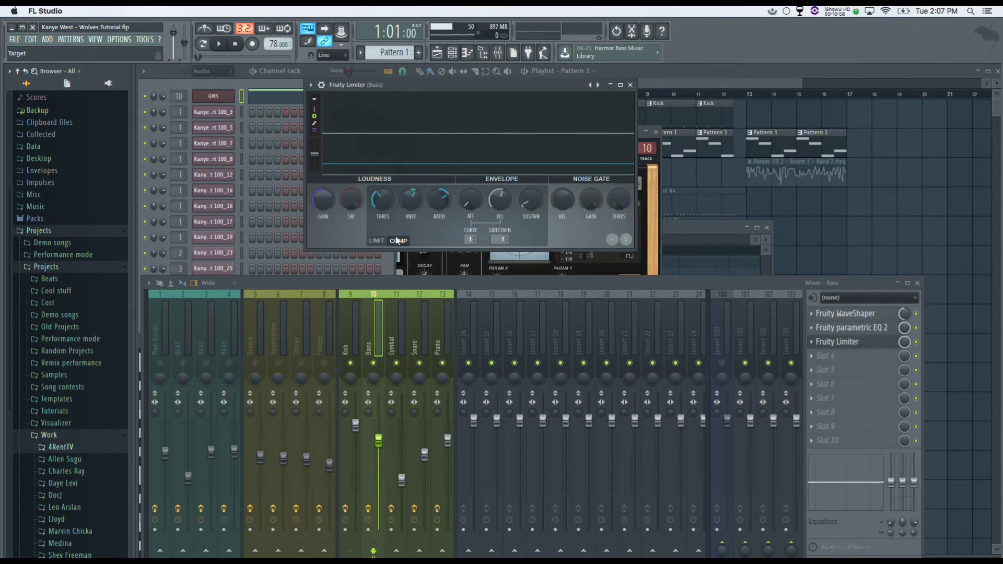
Step: Toggle the Kick mixer track's sidechain send to the Bass track
left_click(351, 292)
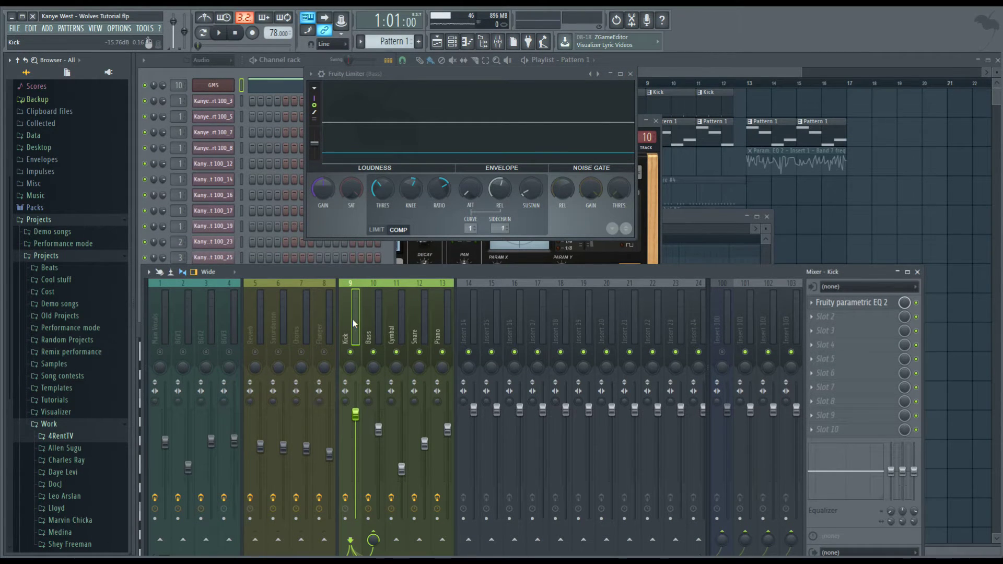
left_click(374, 540)
left_click(374, 539)
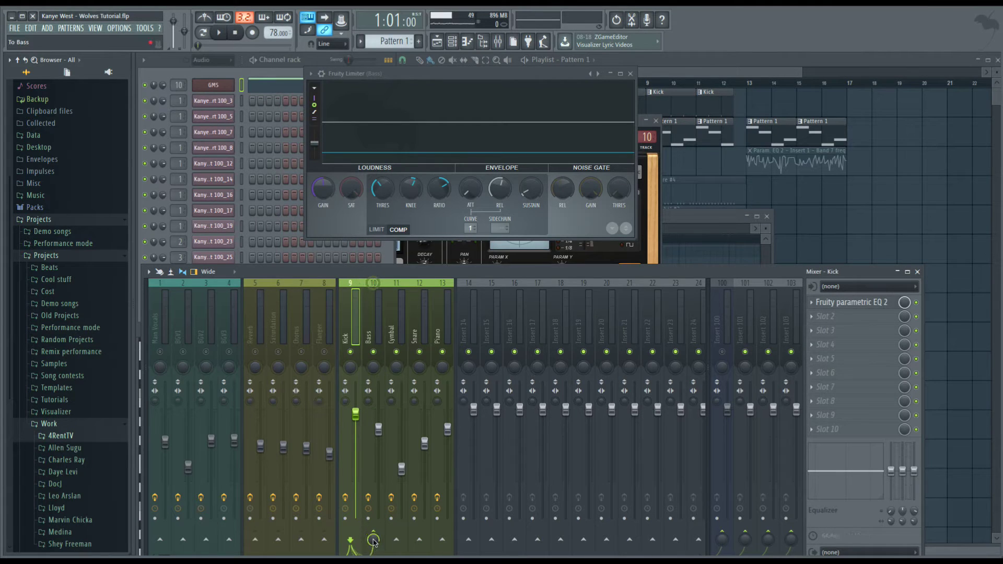
Step: Switch the Bass mixer track's Fruity Limiter to compressor mode, adjusting its knee and setting the ratio to about 3.1:1
left_click(378, 331)
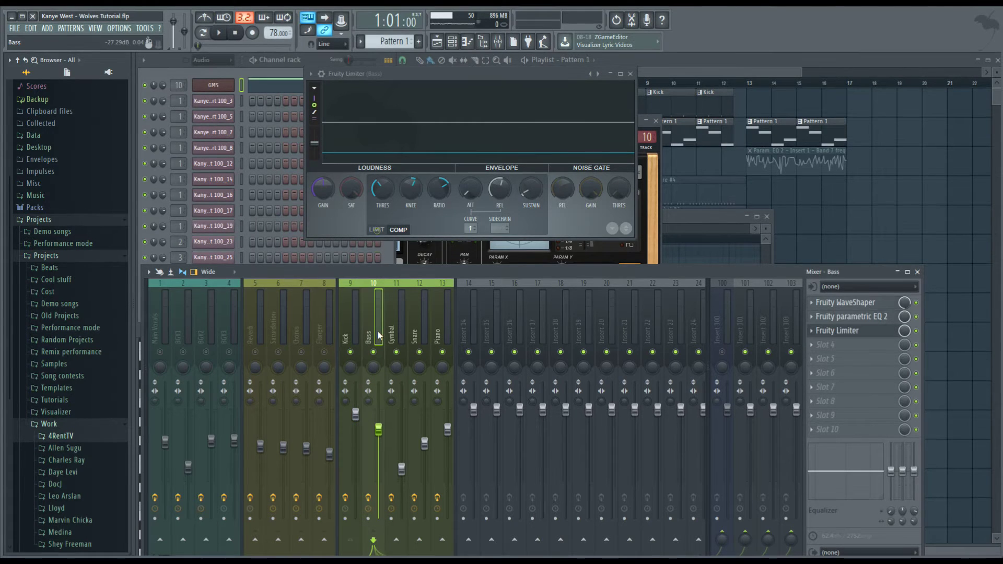
left_click(851, 334)
left_click(851, 335)
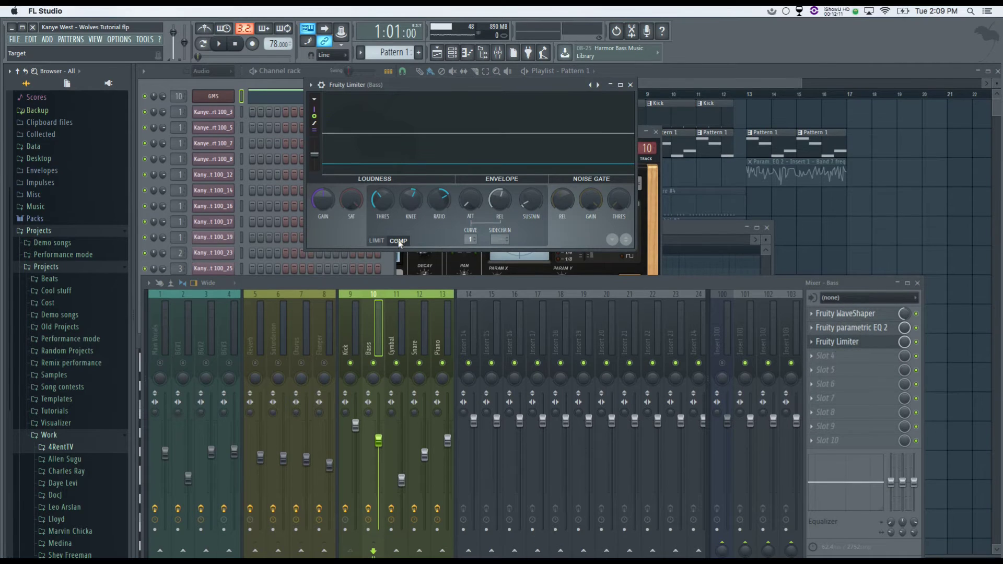
left_click(376, 241)
left_click(399, 241)
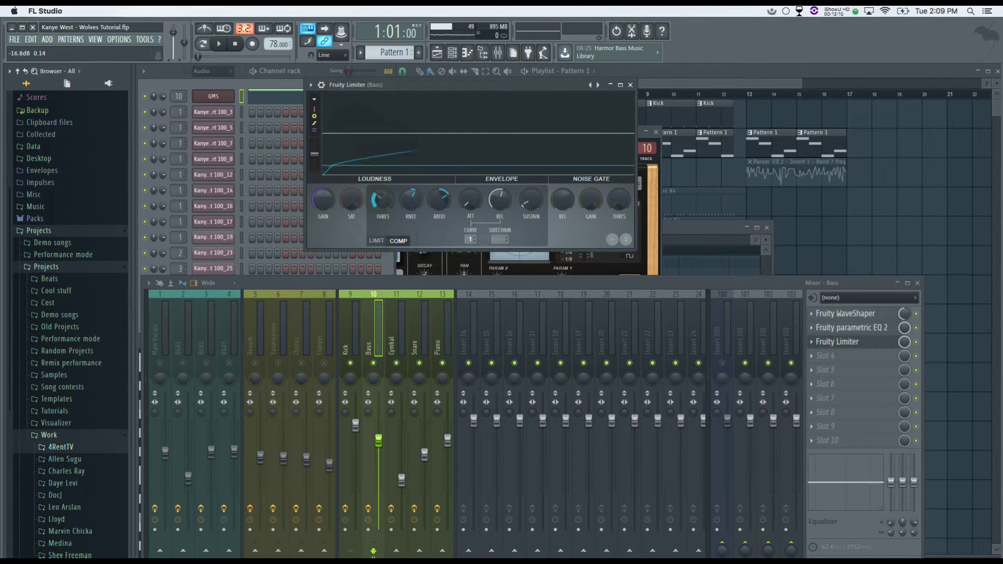
left_click_drag(412, 202, 440, 197)
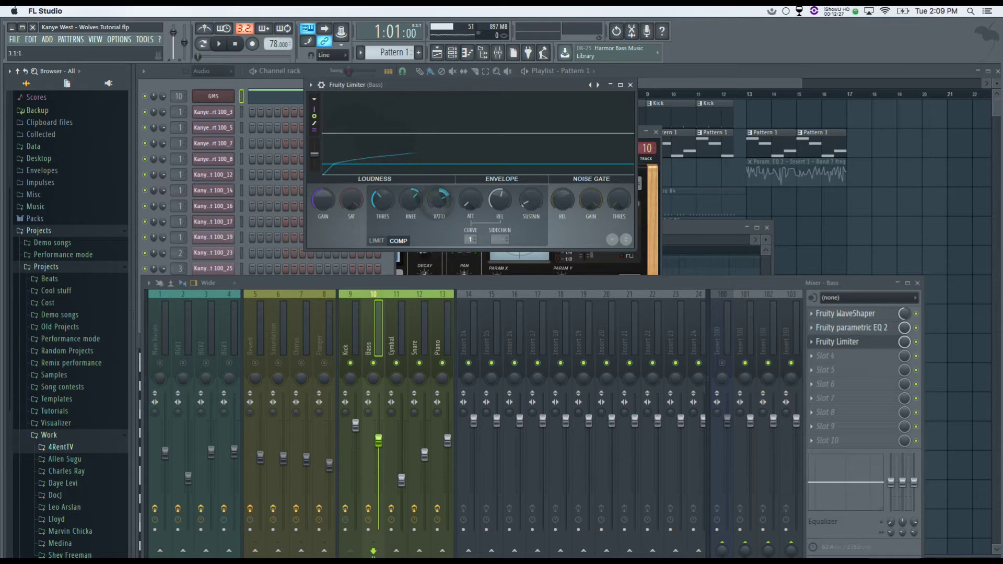
Step: Set the Bass Limiter's sidechain input to 1 and play the beat to hear the kick duck the bass
left_click(502, 239)
left_click(503, 239)
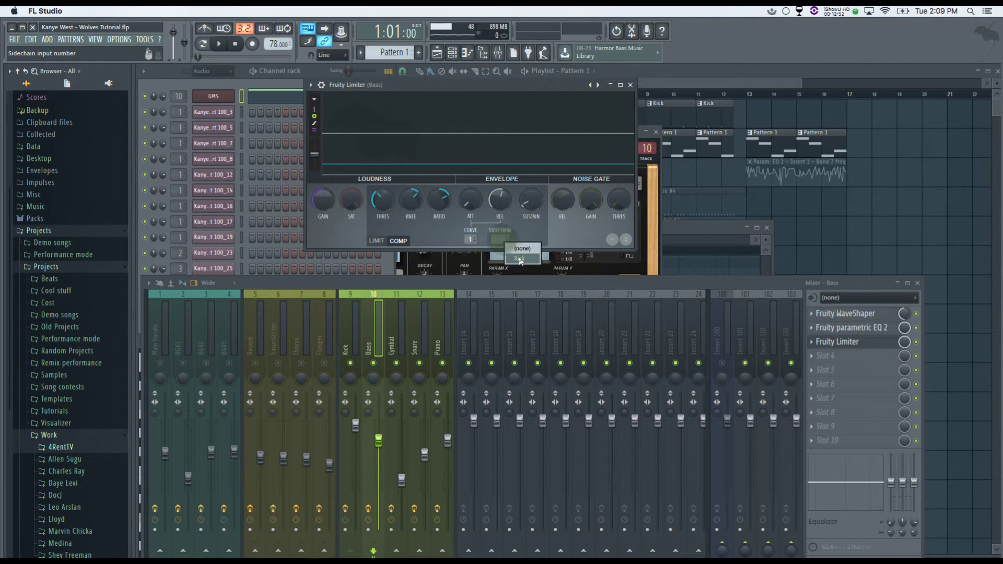
left_click(519, 258)
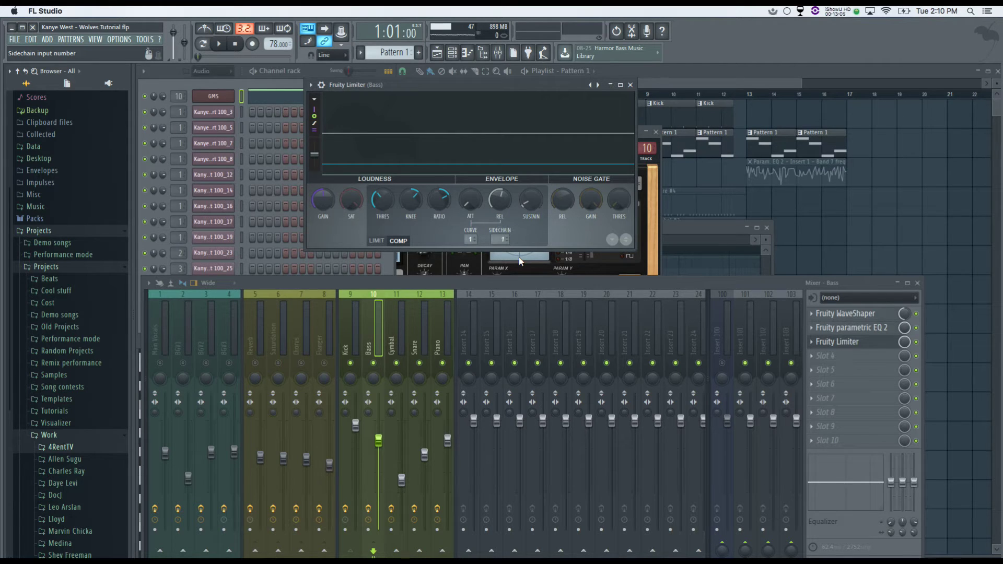
key("space")
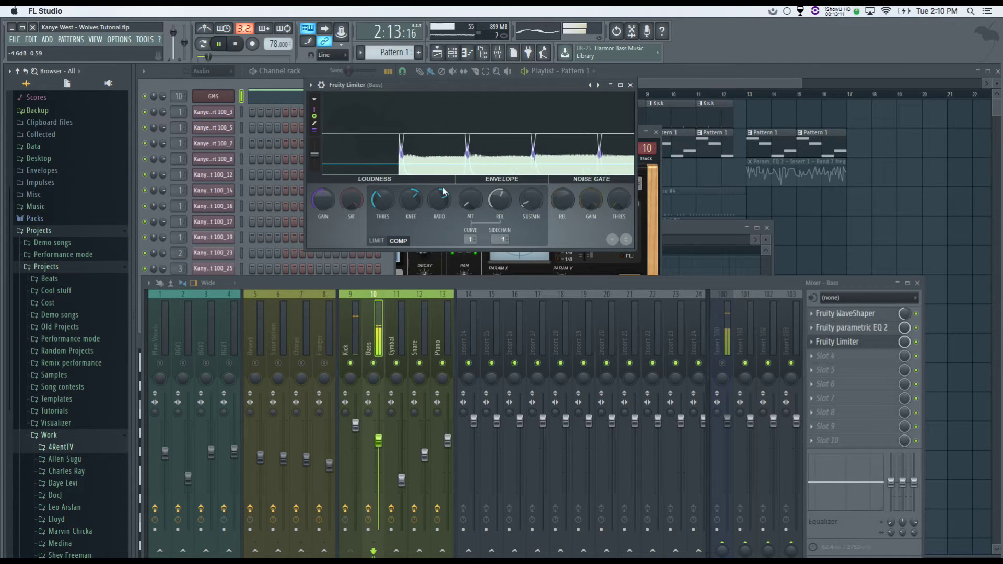
key("space")
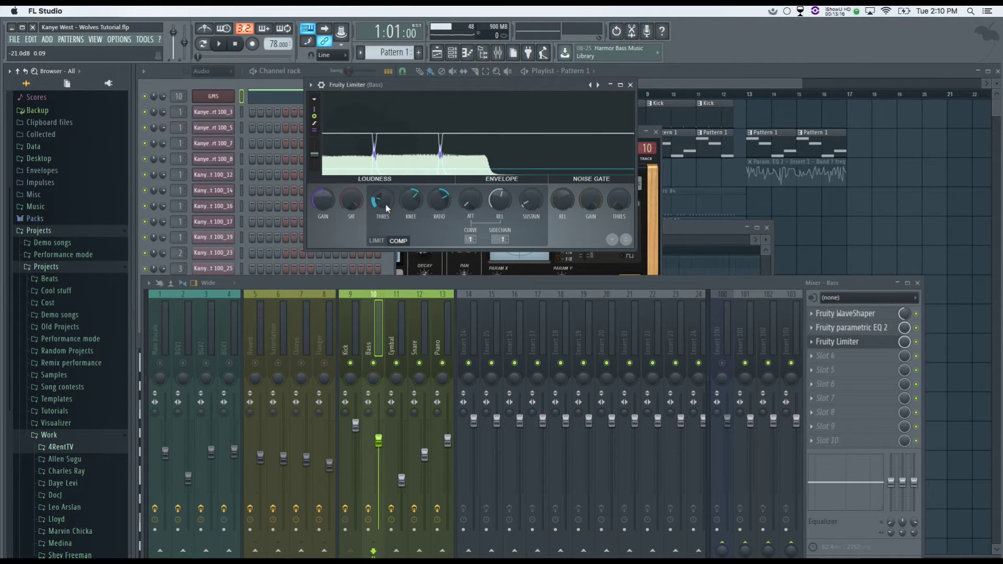
Step: During playback, drop the Bass Limiter's compressor threshold to -60 dB and raise it partway back to compare the ducking
key("space")
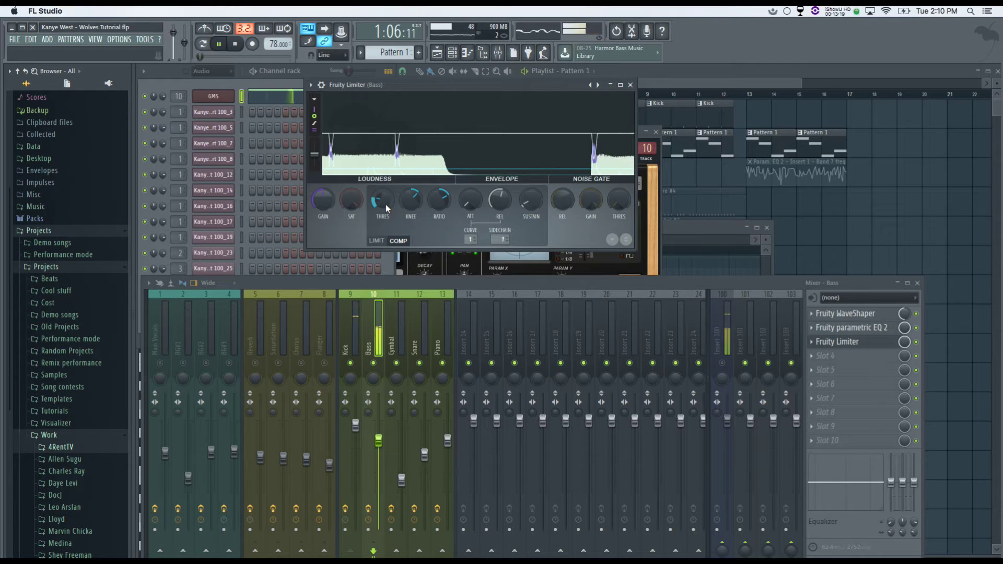
left_click_drag(385, 202, 384, 228)
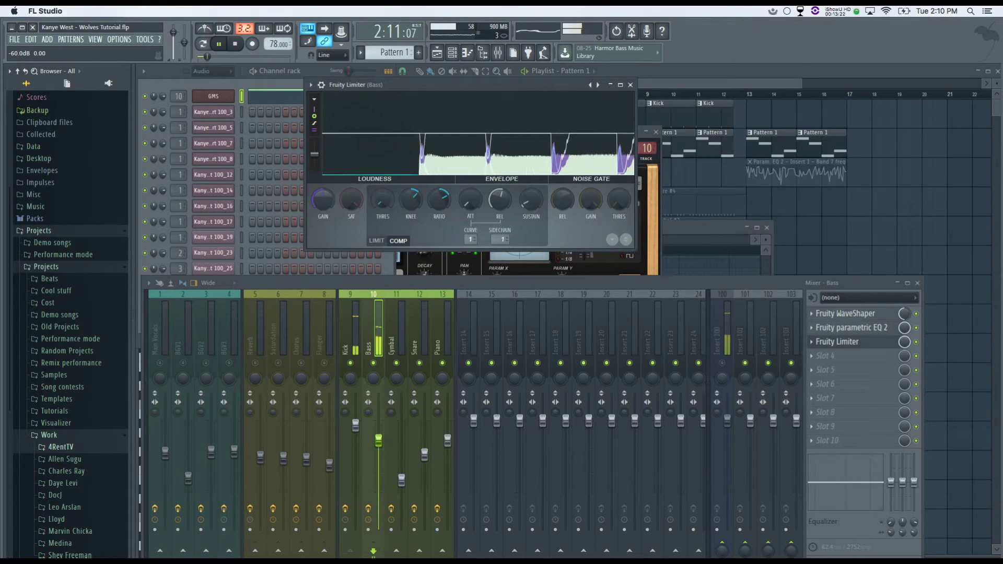
left_click_drag(385, 228, 390, 209)
key("space")
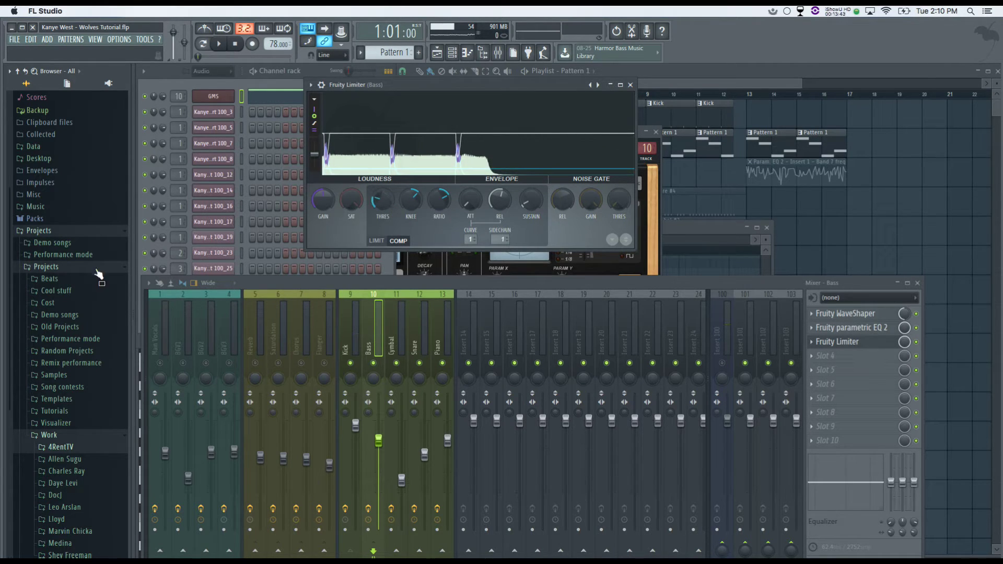
Step: Bring the Master track into view and readjust the Bass Limiter's threshold during playback, comparing its effect on the Master level
left_click_drag(146, 322, 192, 322)
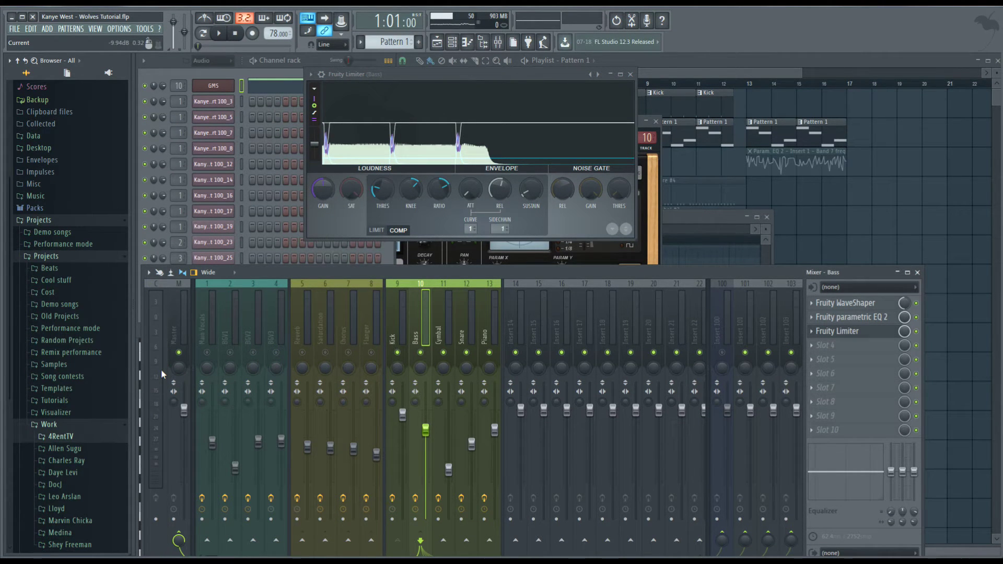
key("space")
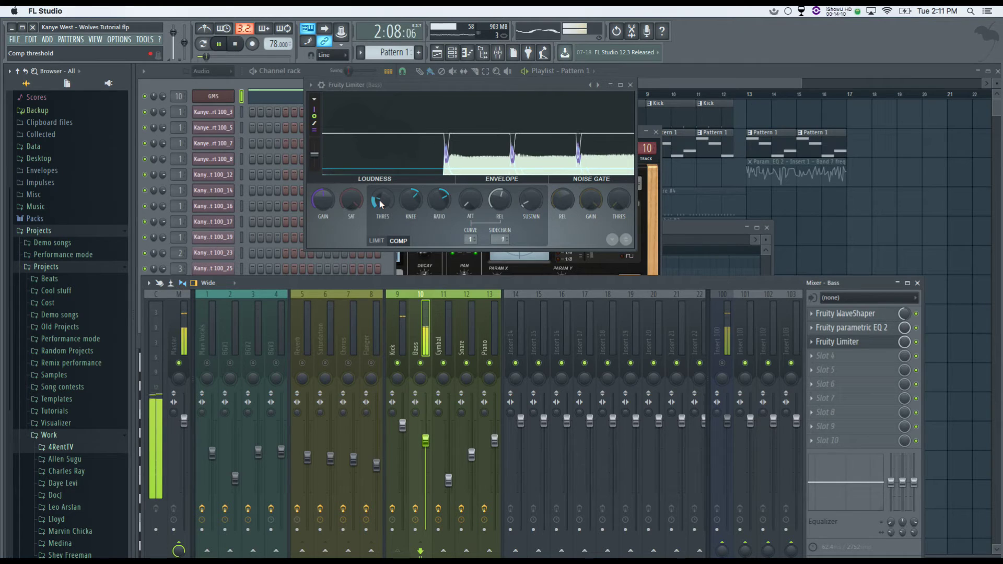
left_click_drag(380, 201, 388, 210)
key("space")
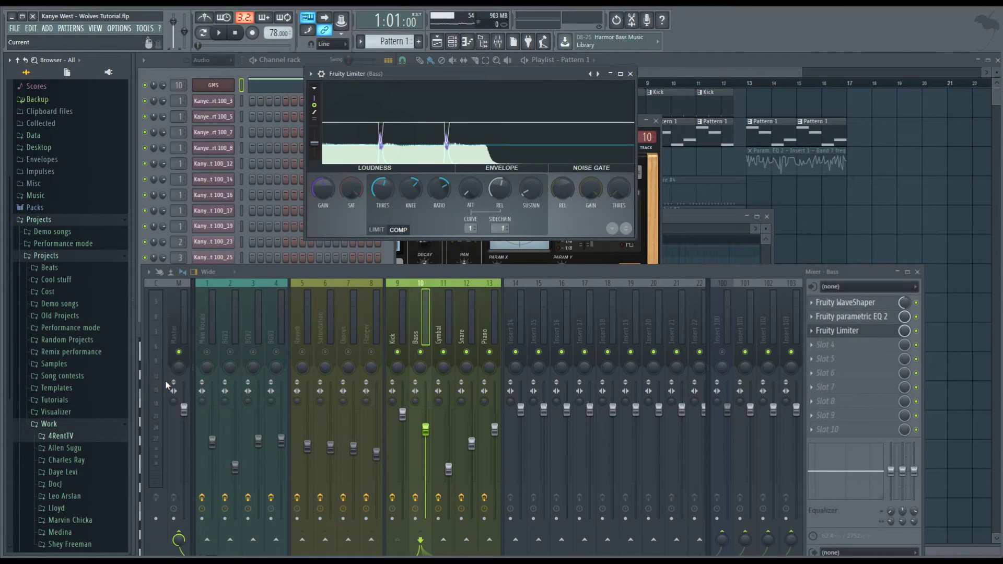
key("space")
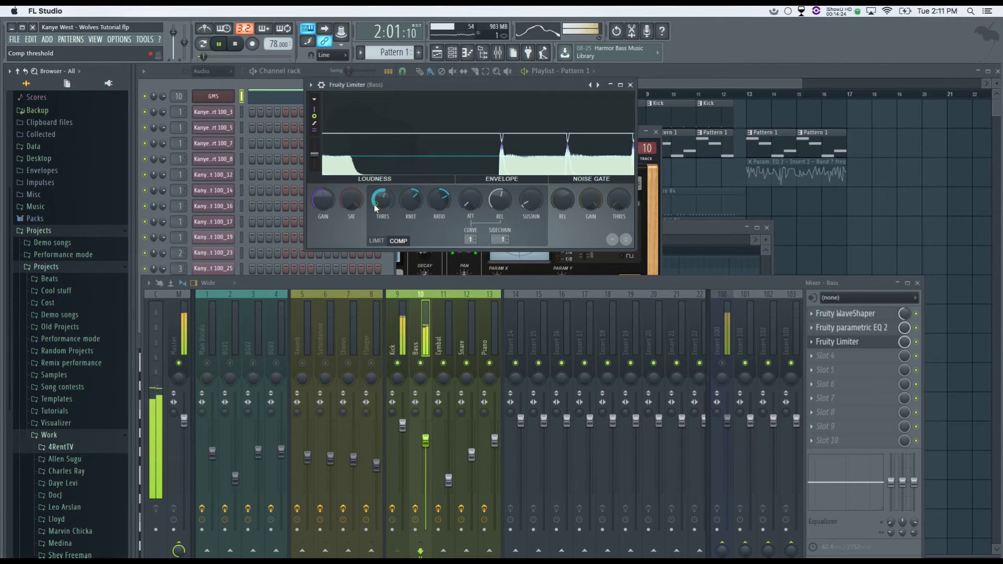
left_click_drag(375, 193, 375, 184)
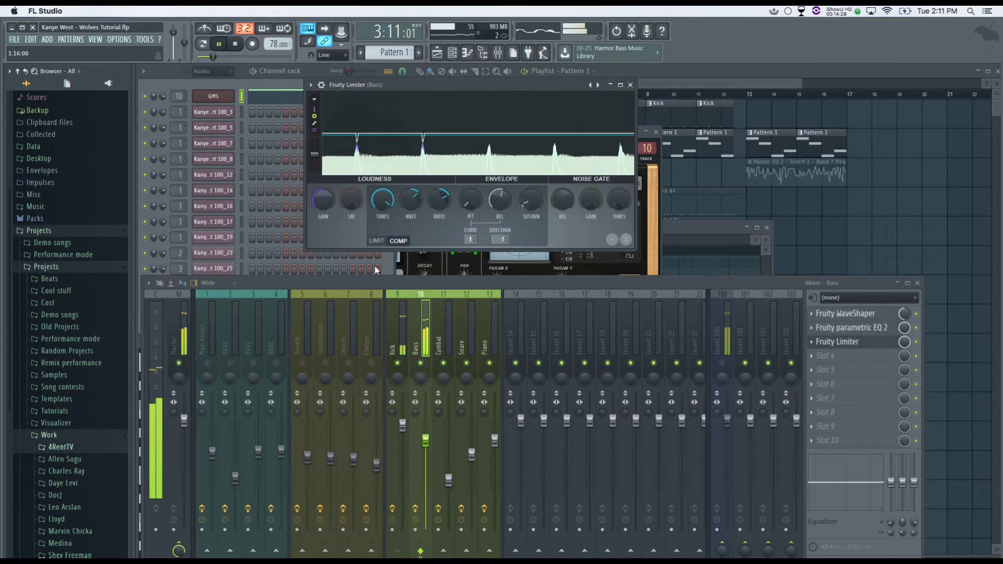
mouse_move(382, 199)
left_mouse_down()
mouse_move(382, 180)
mouse_move(382, 207)
left_mouse_up()
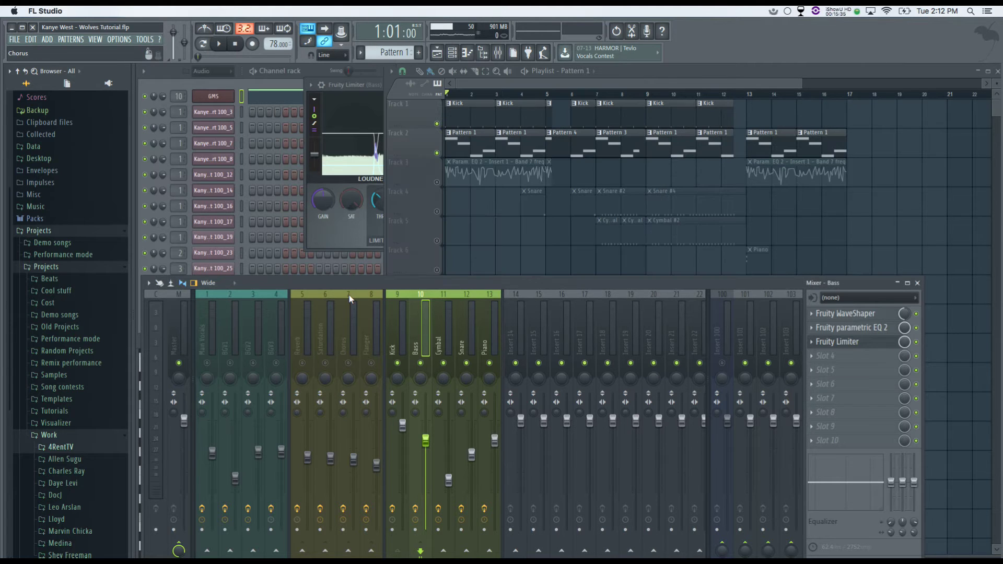
Step: Unmute the Band 7 frequency automation on Track 3 and compare playback with the automation track on and off
left_click(437, 182)
left_click(437, 182)
left_click(437, 183)
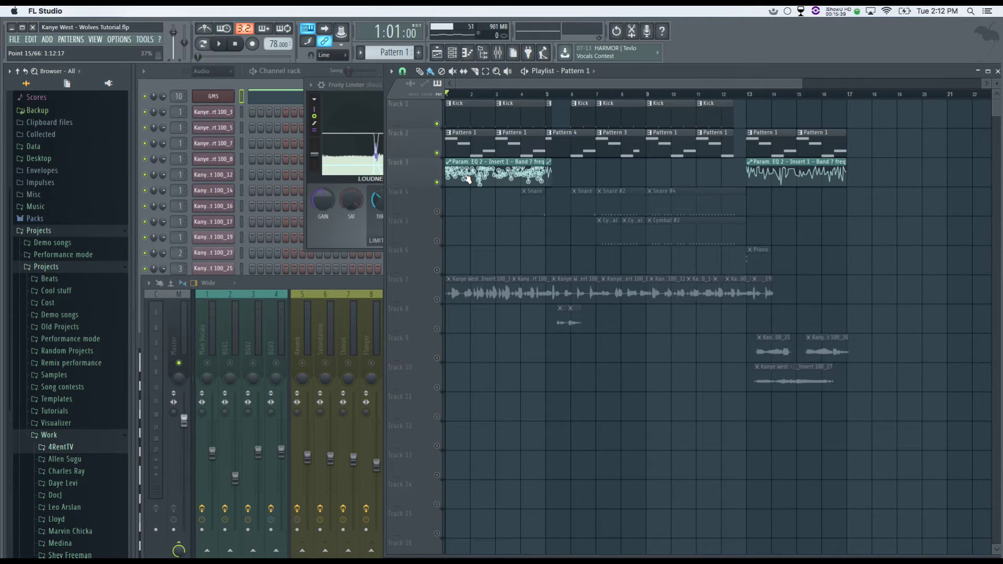
left_click(436, 182)
key("space")
left_click(436, 182)
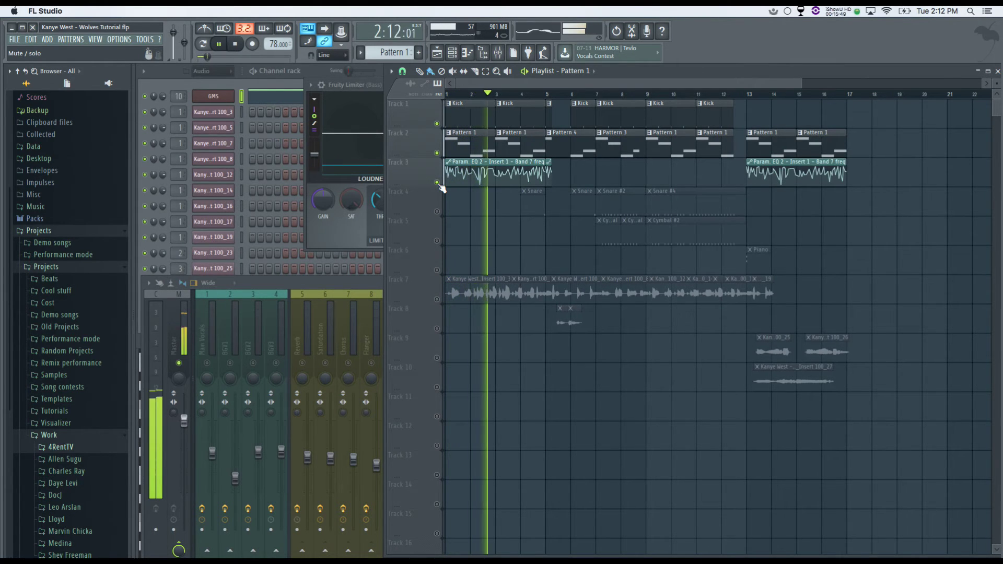
key("space")
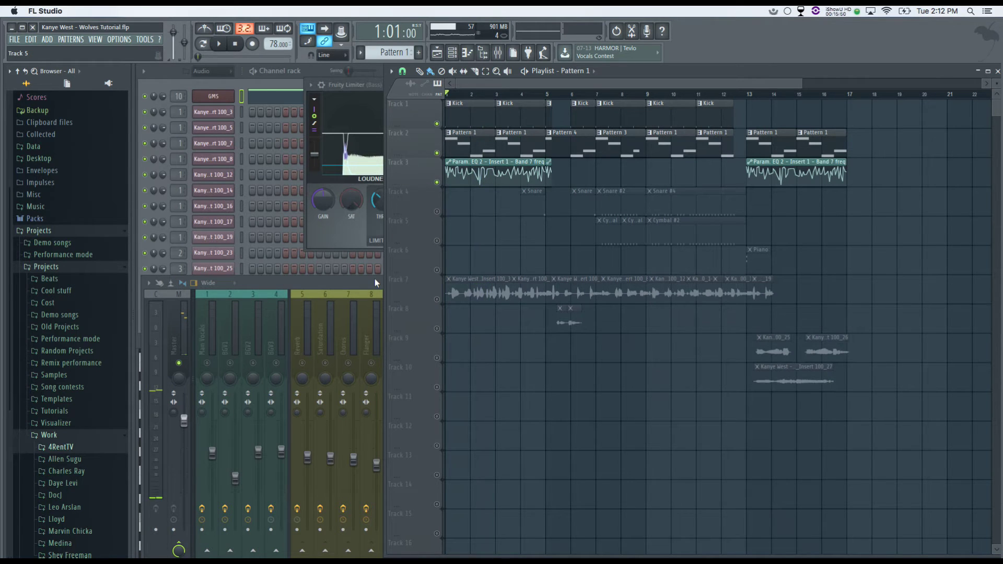
Step: Open the Bass track's Fruity parametric EQ 2 and play the song to watch the automated low-pass Band 7 move
left_click(367, 282)
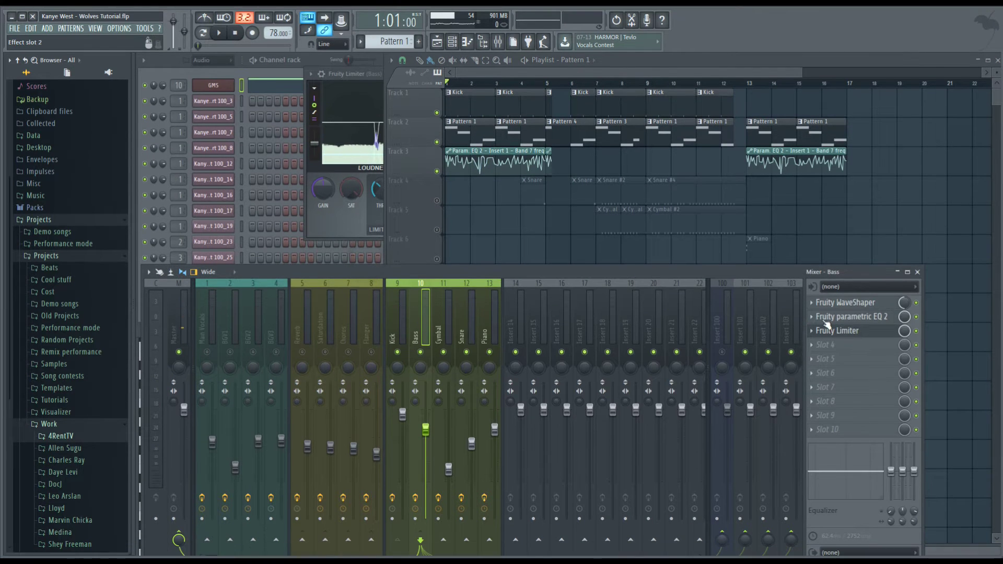
left_click(840, 317)
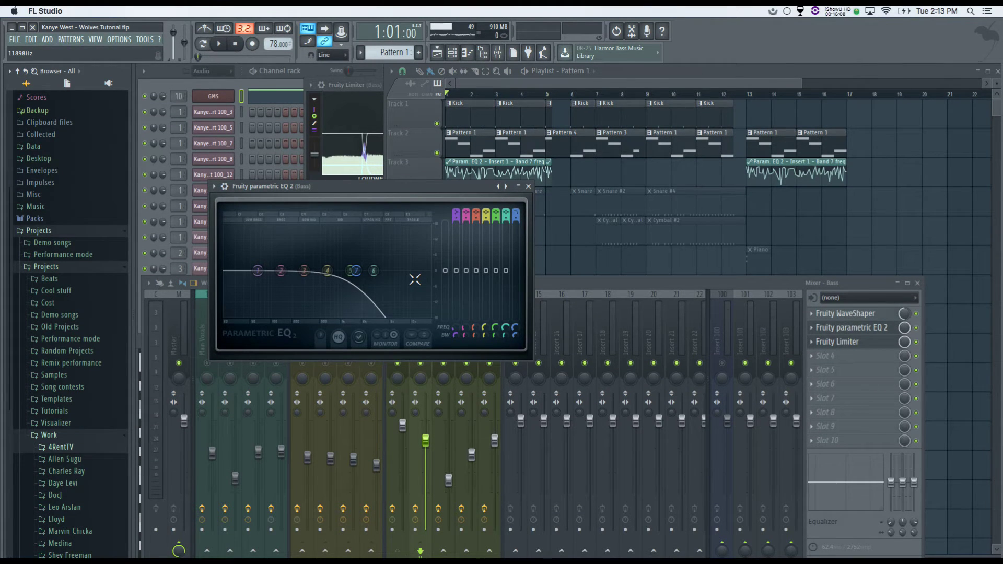
key("space")
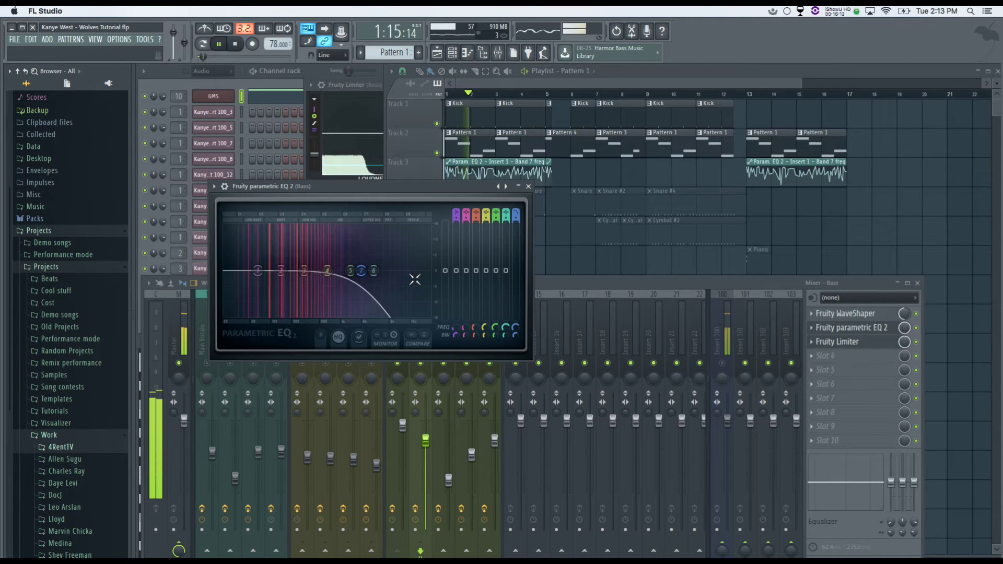
key("space")
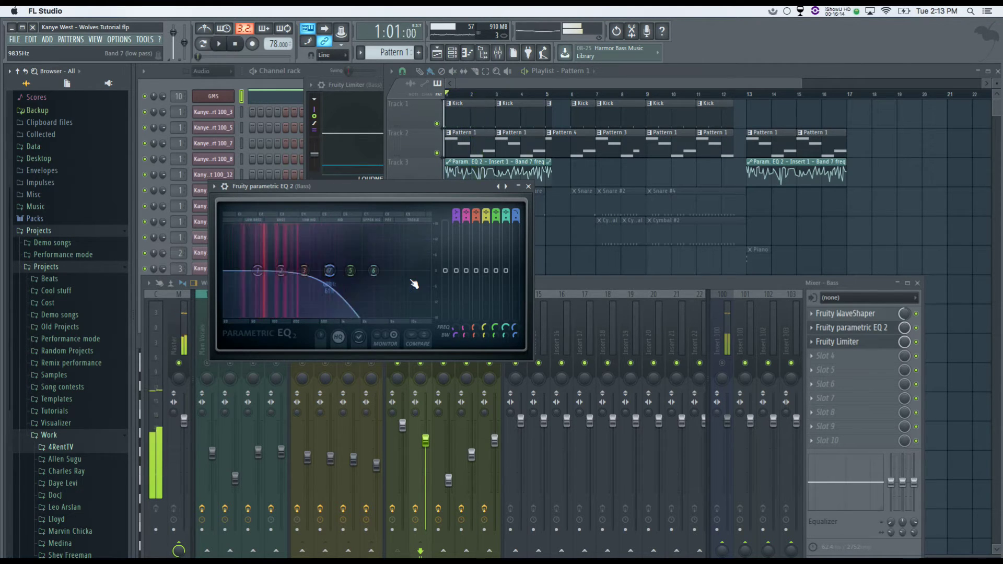
Step: Create an automation clip for the Bass EQ's Band 7 frequency and solo its playlist track, Track 11
right_click(514, 317)
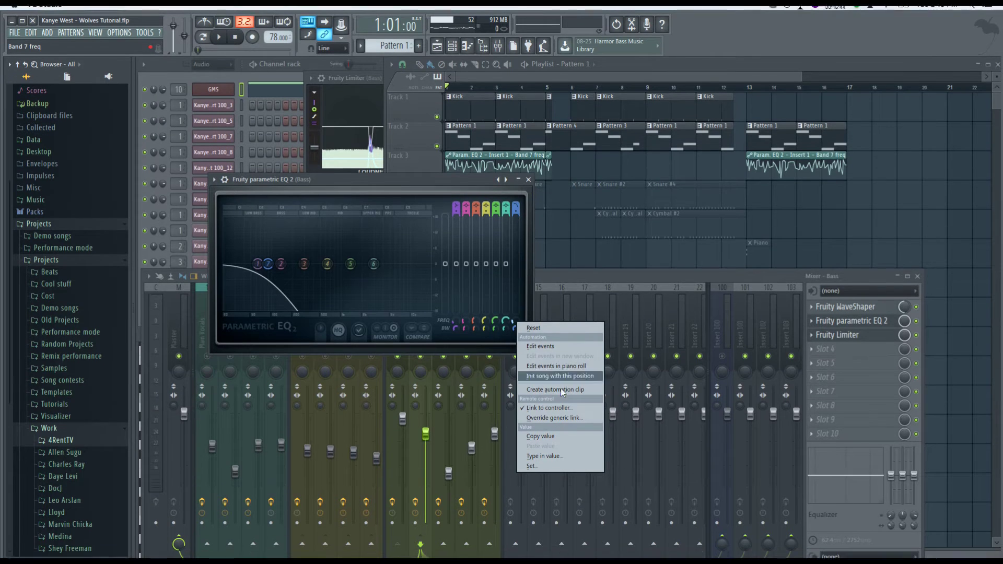
left_click(555, 386)
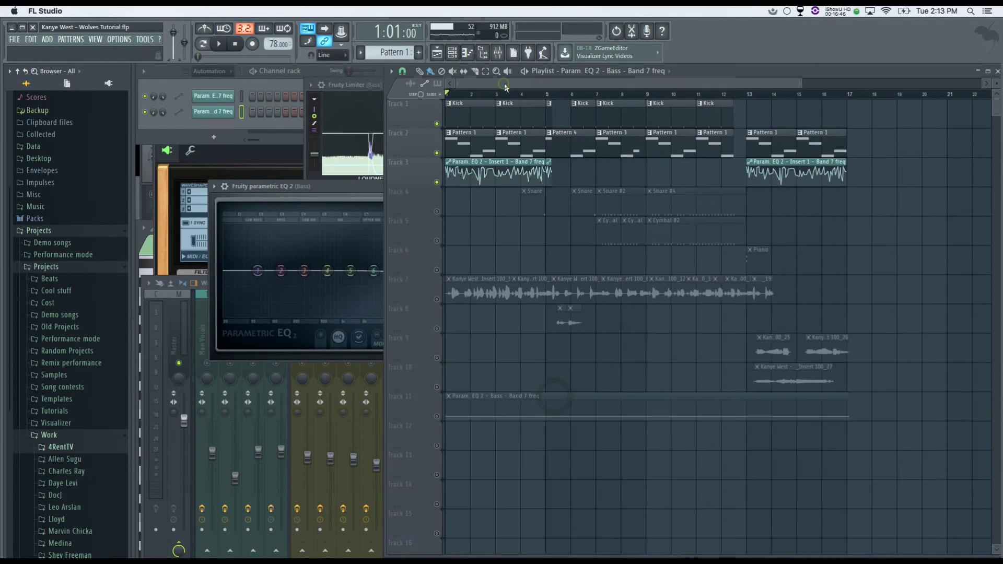
right_click(438, 407)
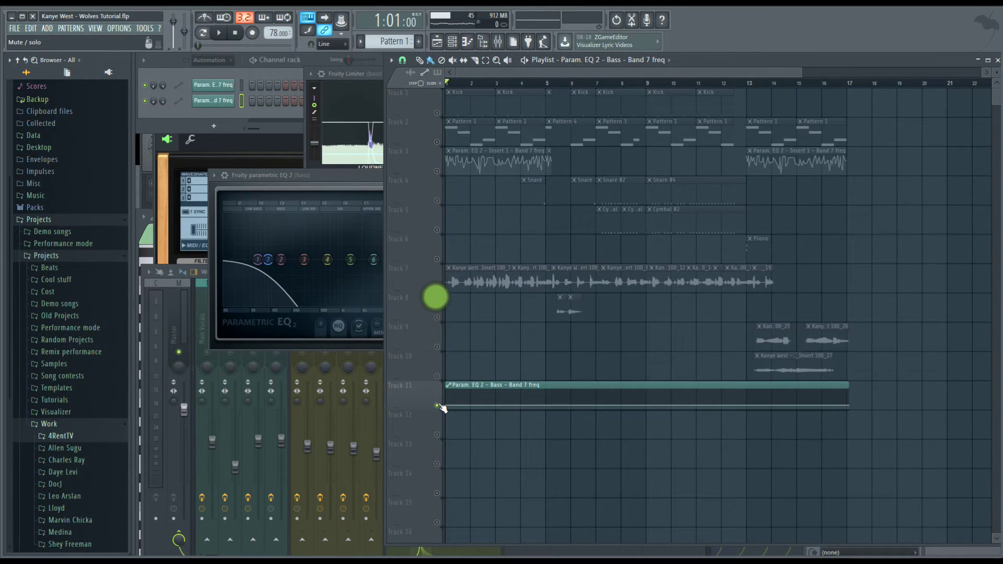
Step: Shape the Band 7 frequency automation on Track 11 with rising and falling control points between bars 1 and 7
right_click(452, 399)
right_click(463, 393)
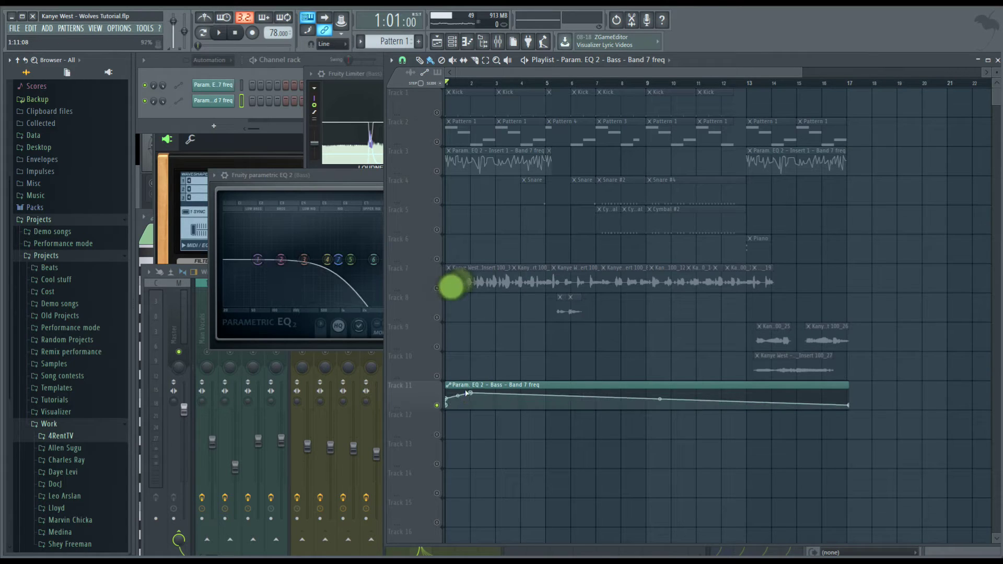
right_click(477, 404)
right_click(499, 399)
right_click(514, 402)
right_click(525, 396)
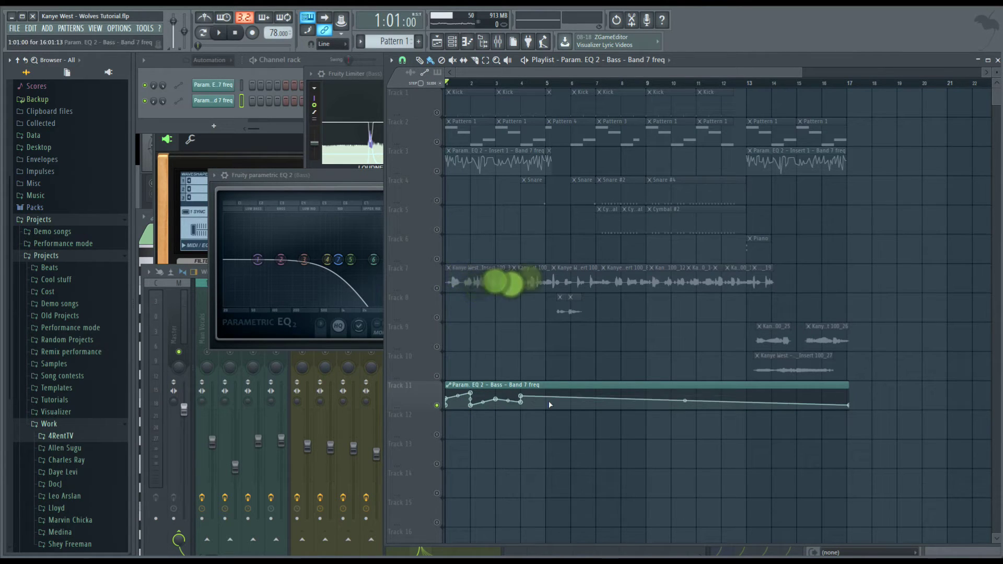
right_click(549, 399)
right_click(558, 399)
right_click(570, 397)
right_click(583, 402)
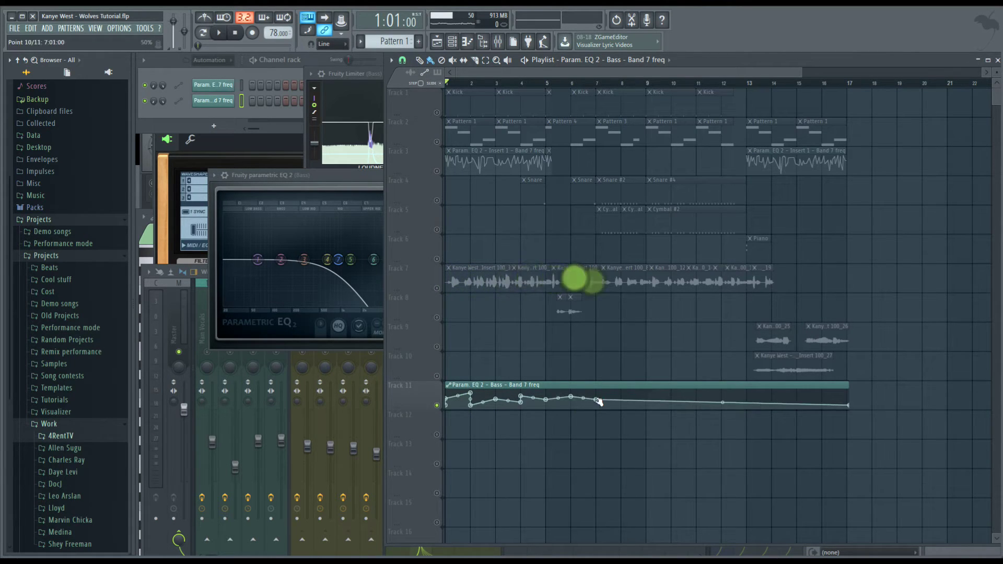
right_click(595, 407)
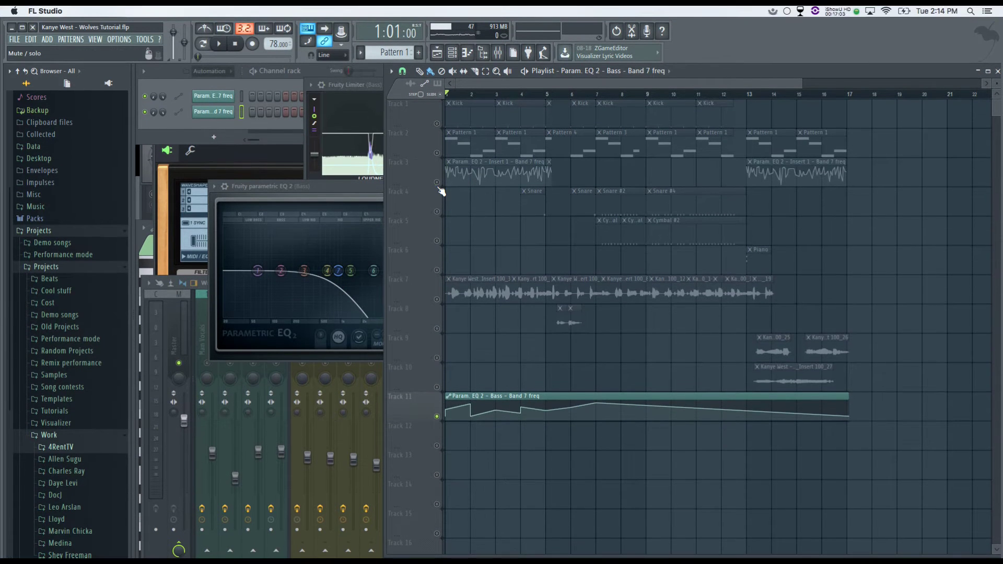
Step: Delete the demonstration Band 7 frequency clip from Track 11 and unmute Tracks 1, 2 and 3
left_click(436, 182)
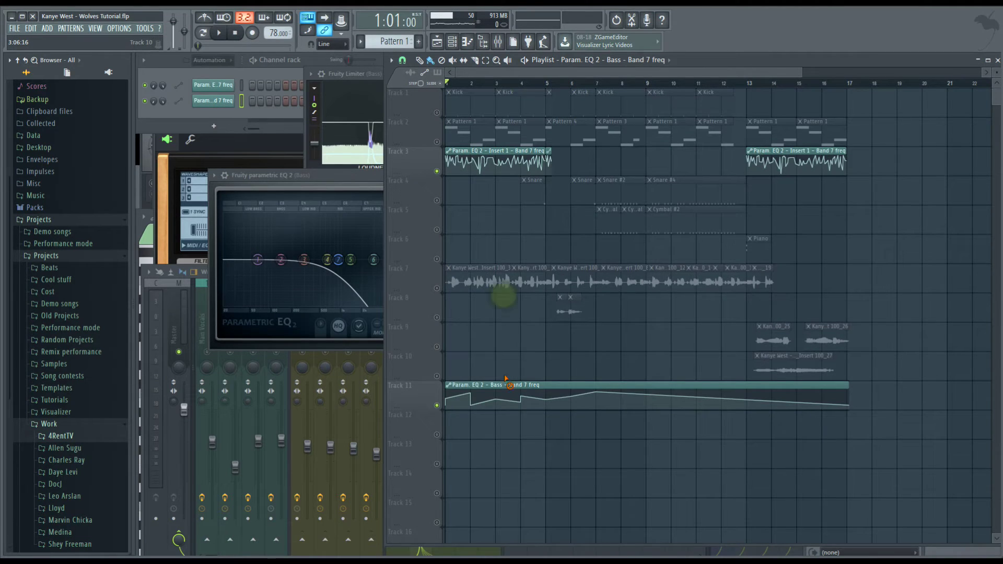
right_click(508, 397)
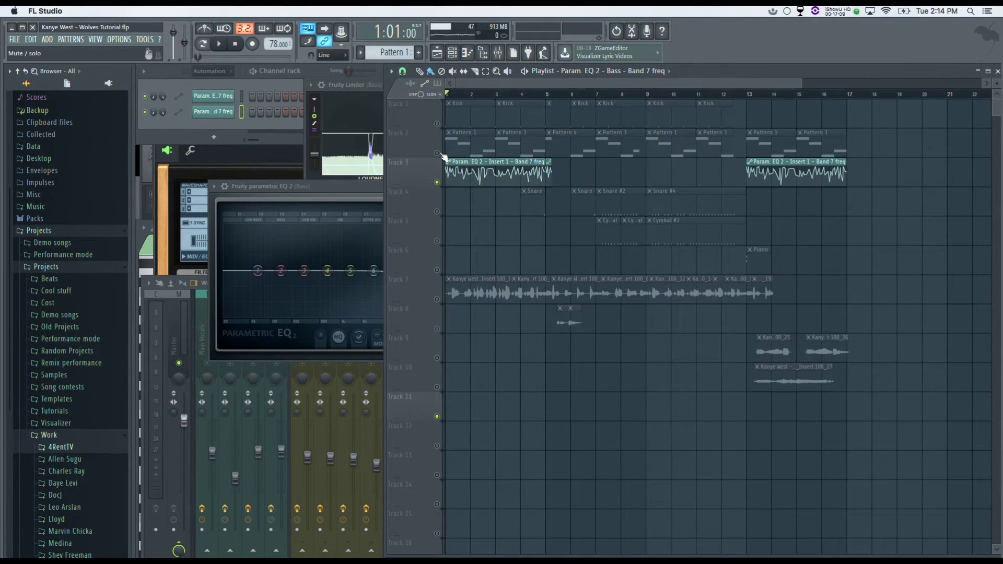
left_click(437, 142)
left_click(437, 123)
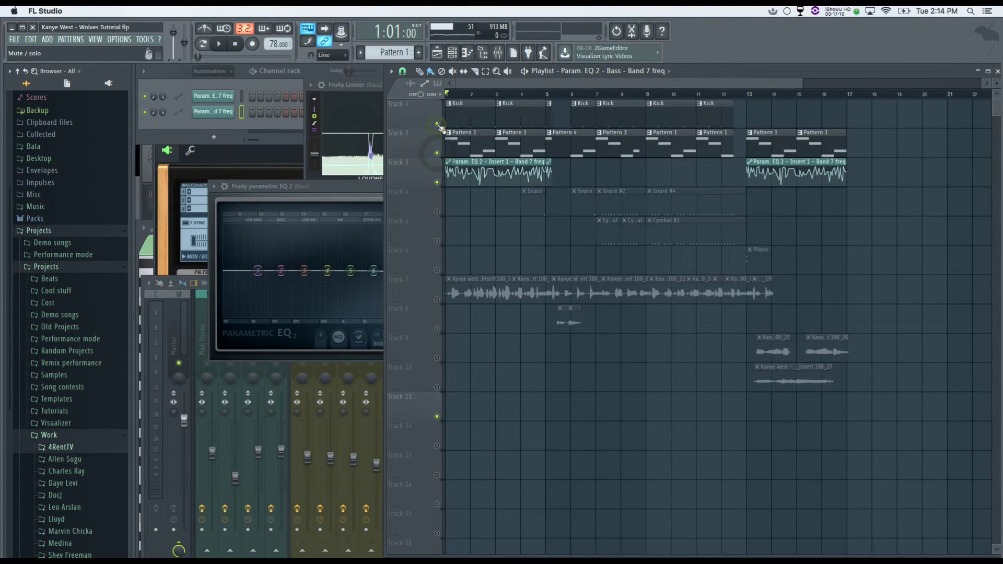
Step: Unmute the Snare clips on Track 4 and move the playhead to bar 5
left_click(437, 212)
left_click(544, 95)
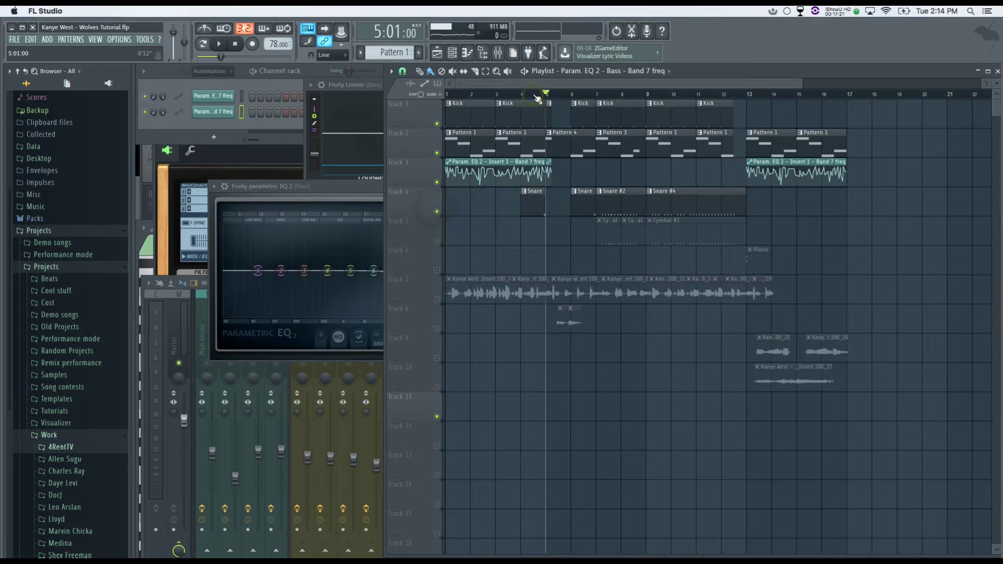
Step: Play the arrangement from bar 4 to hear the Snare clips with the kick and bass
left_click(524, 95)
key("space")
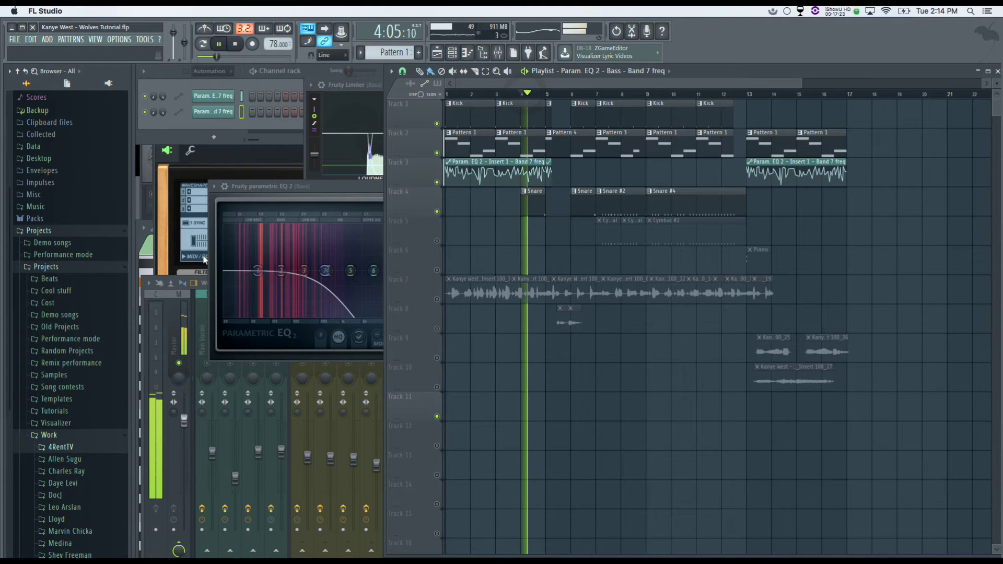
left_click(198, 278)
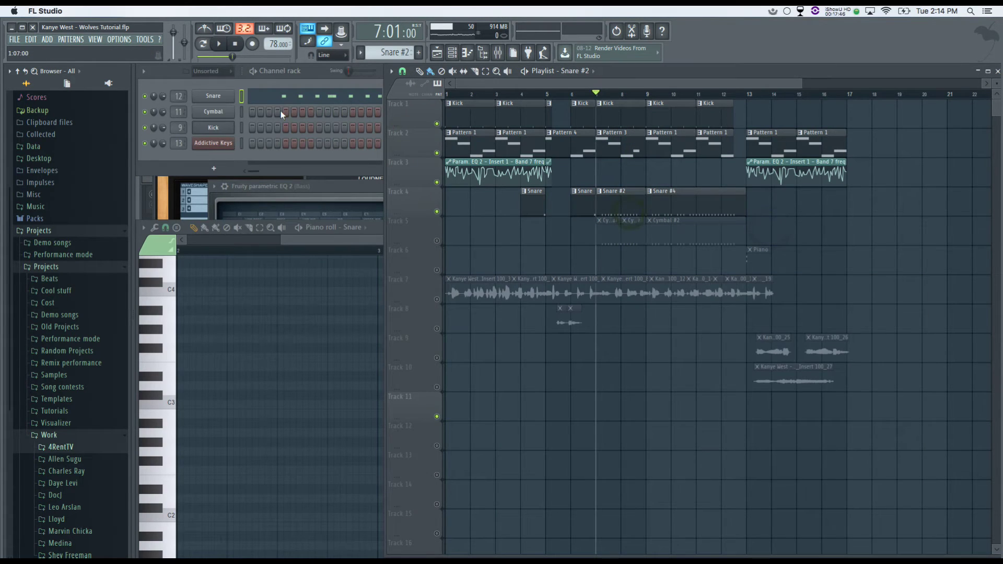
Step: View the Snare channel's sample settings, and inspect the Snare #2 pattern's first notes up close in the piano roll
left_click(217, 96)
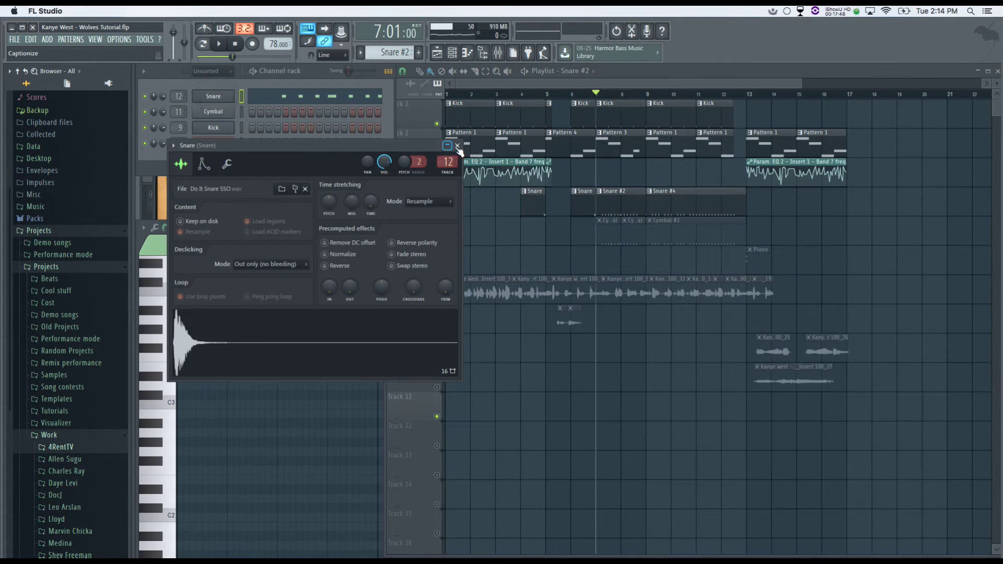
left_click(459, 151)
left_click_drag(310, 242, 50, 251)
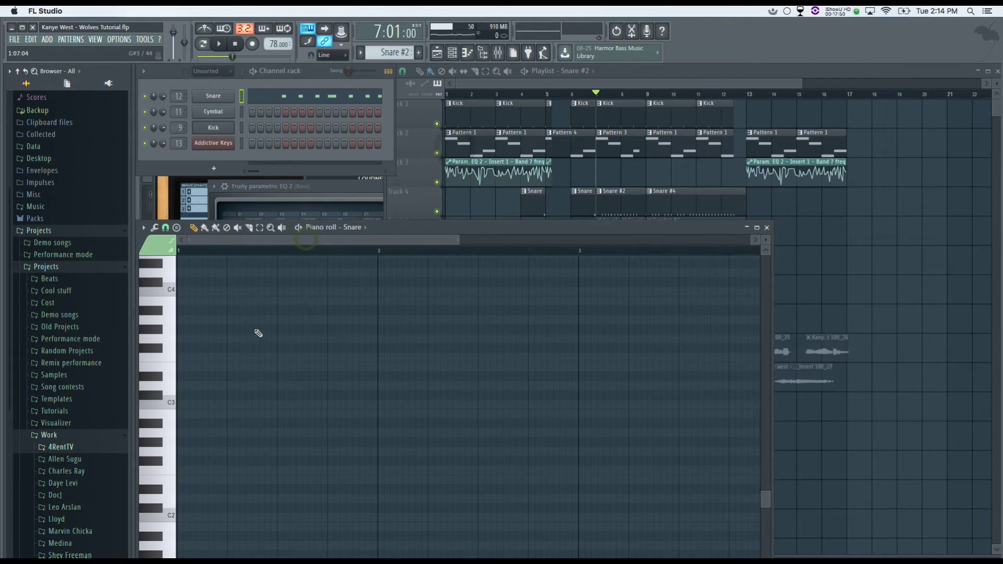
scroll(261, 333, "up", 3)
right_click(219, 96)
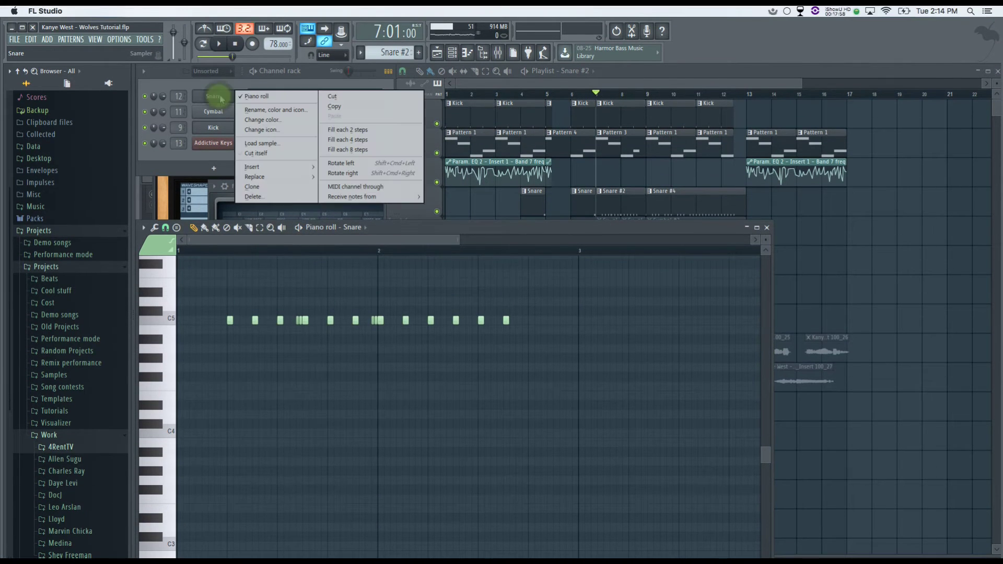
left_click(259, 97)
right_click(215, 97)
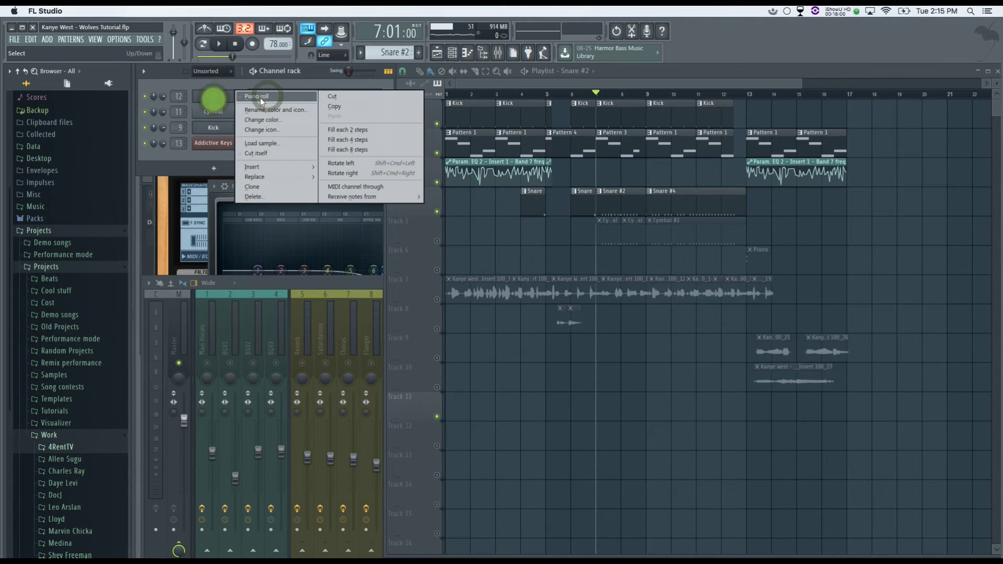
left_click(261, 99)
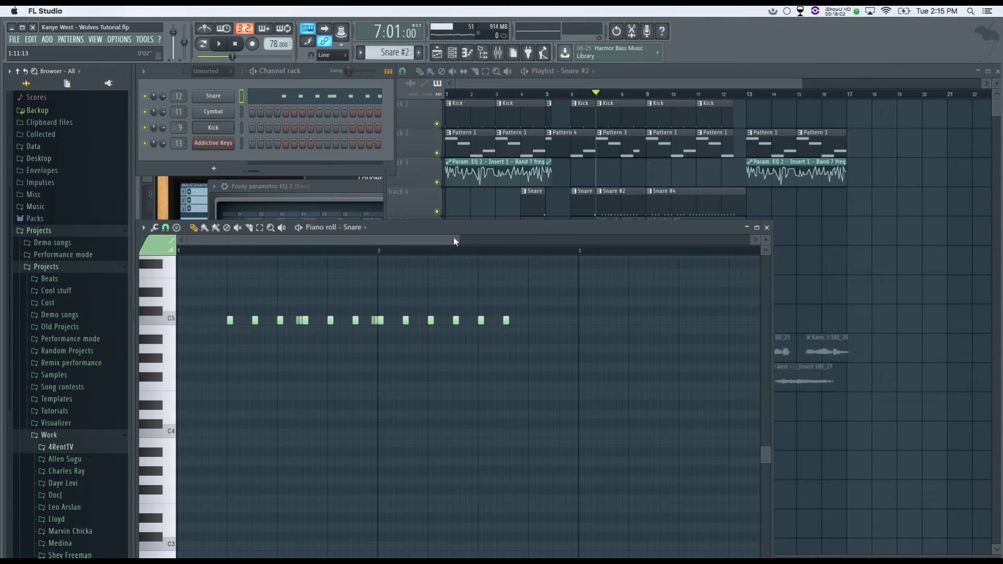
left_click_drag(458, 239, 268, 238)
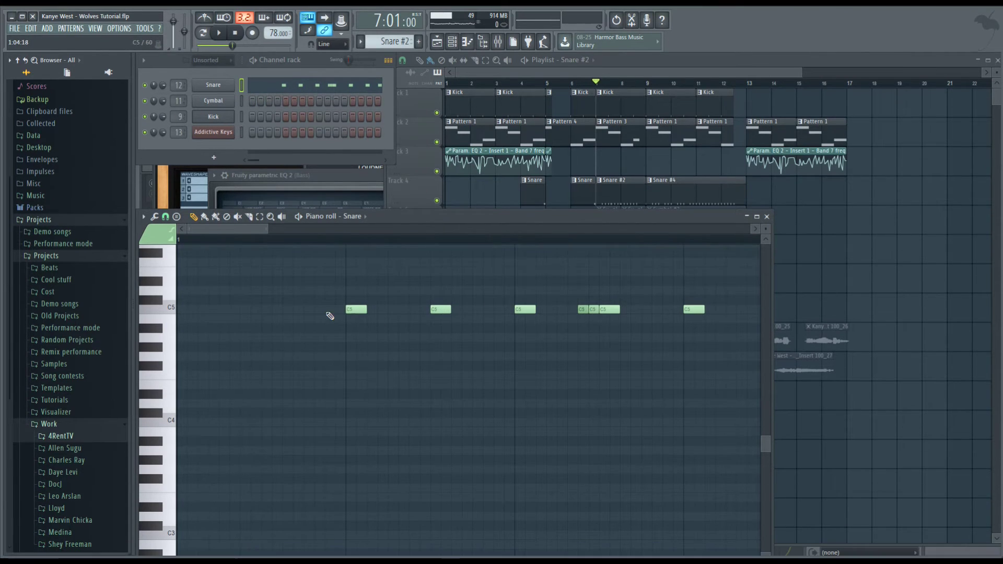
left_click(197, 309)
right_click(243, 308)
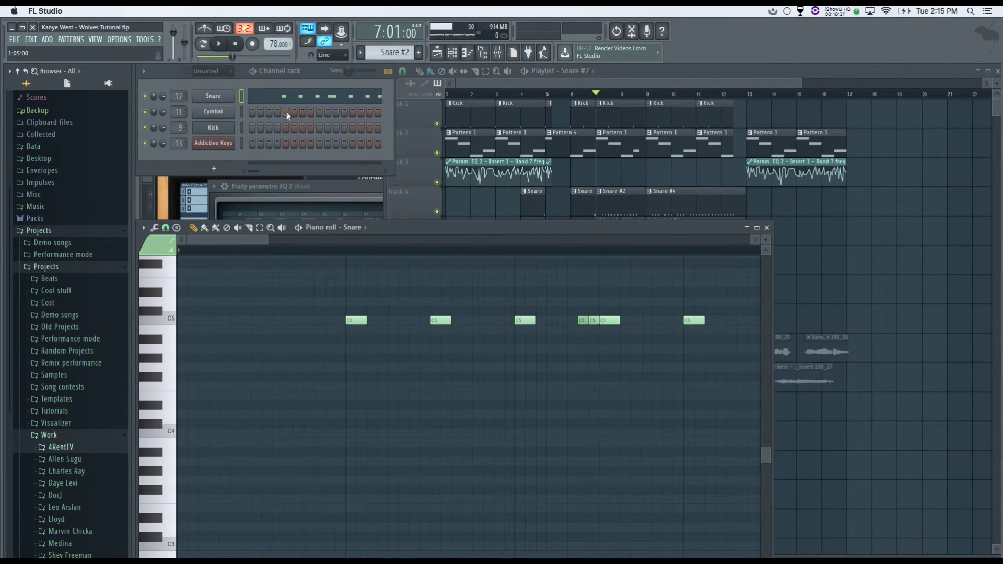
left_click(286, 111)
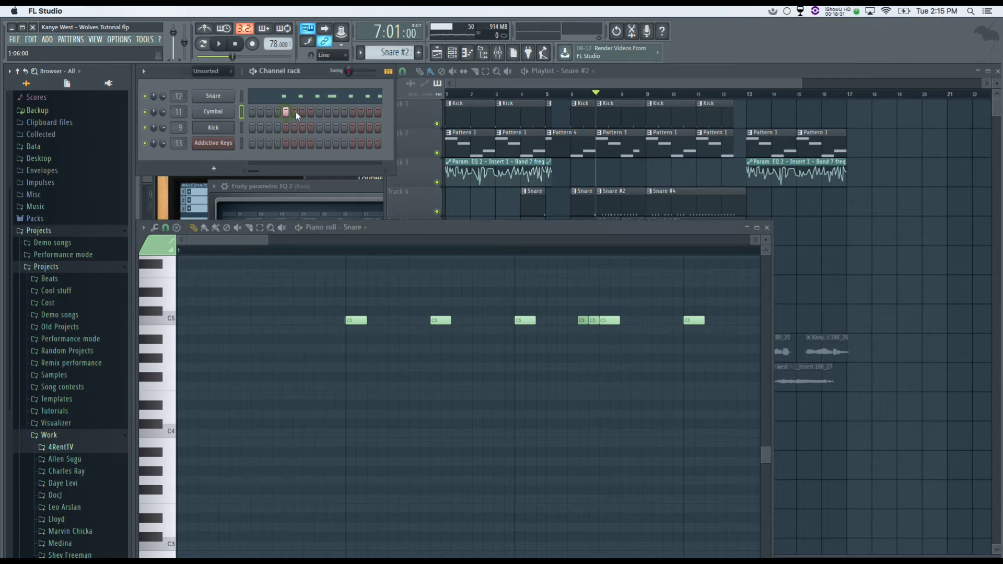
right_click(267, 114)
left_click(251, 226)
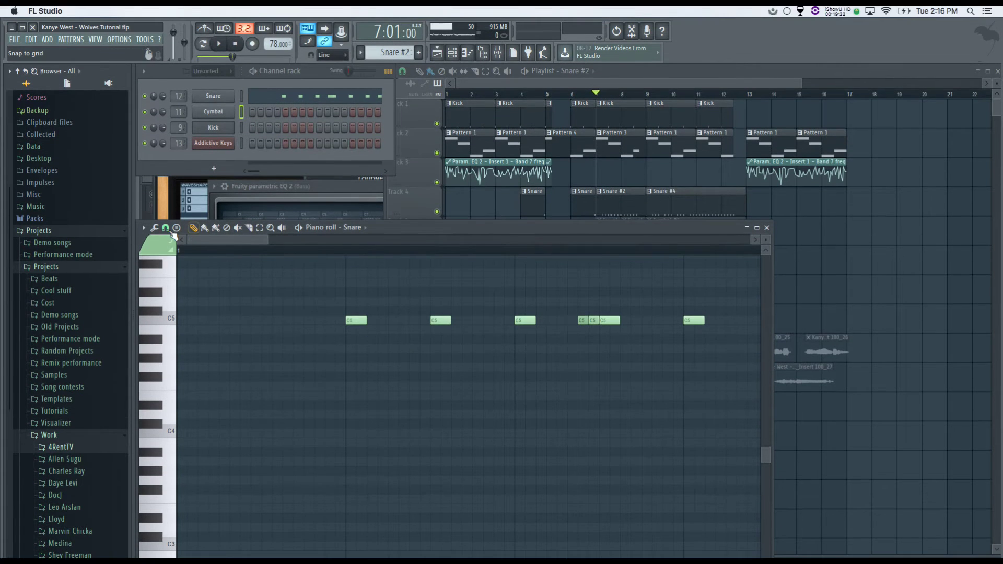
Step: Check the piano roll's snap-to-grid options used for placing the short Snare roll notes
left_click(165, 219)
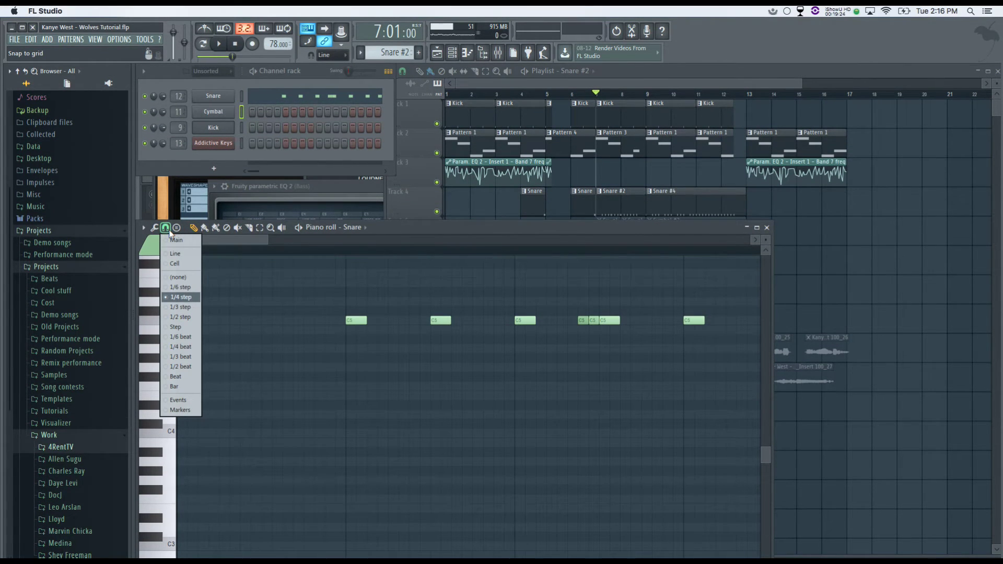
left_click(168, 230)
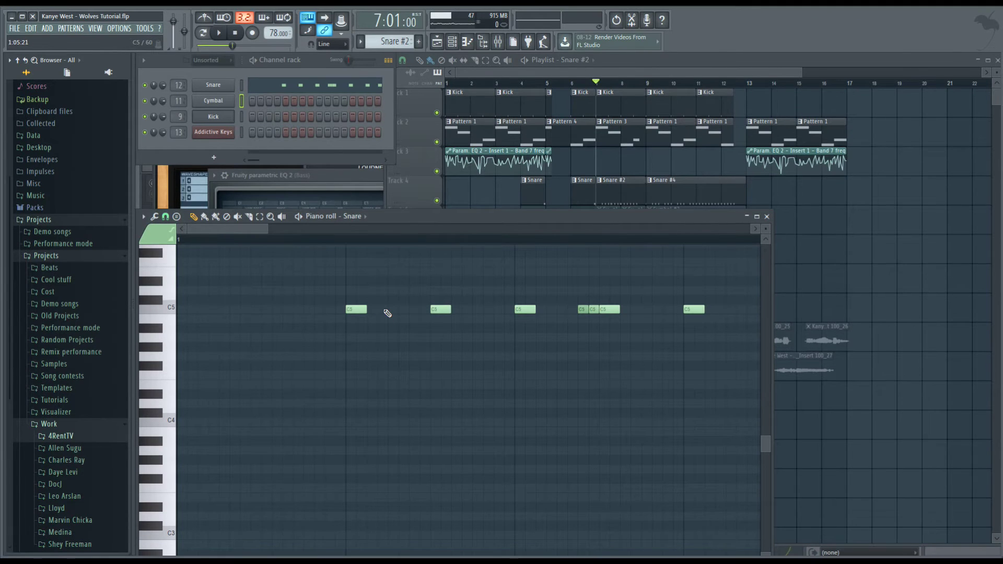
mouse_move(349, 329)
left_mouse_down()
mouse_move(429, 329)
mouse_move(356, 329)
left_mouse_up()
left_click(361, 328)
left_click(372, 329)
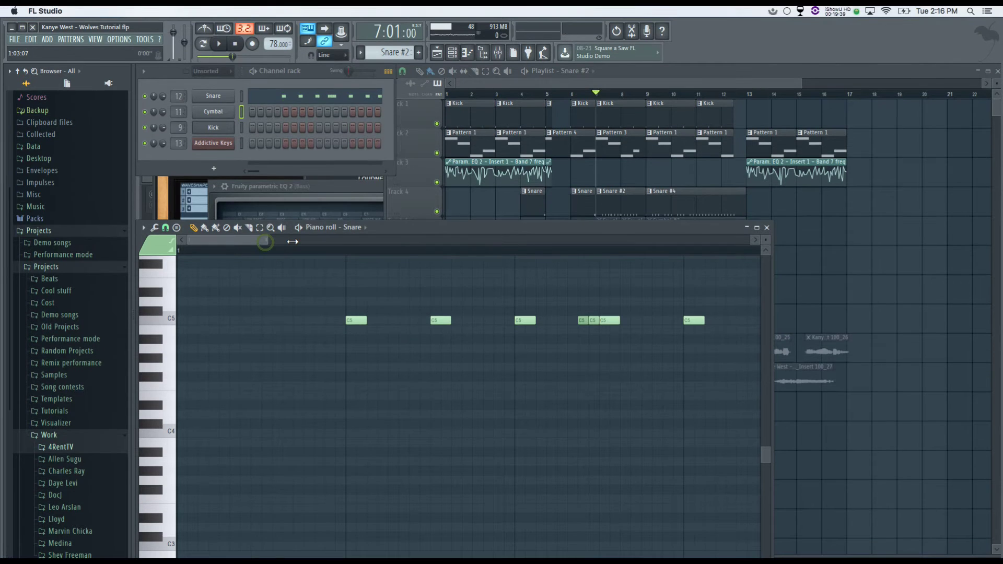
Step: Bring the full Snare #2 note sequence and its velocity lane into view, and play the pattern
left_click_drag(355, 229, 284, 238)
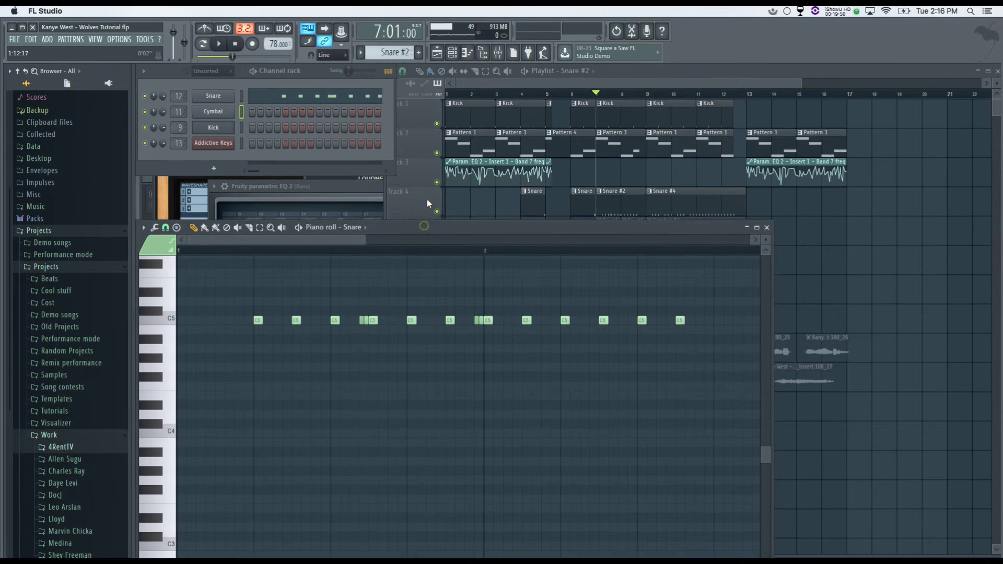
left_click_drag(427, 216, 434, 94)
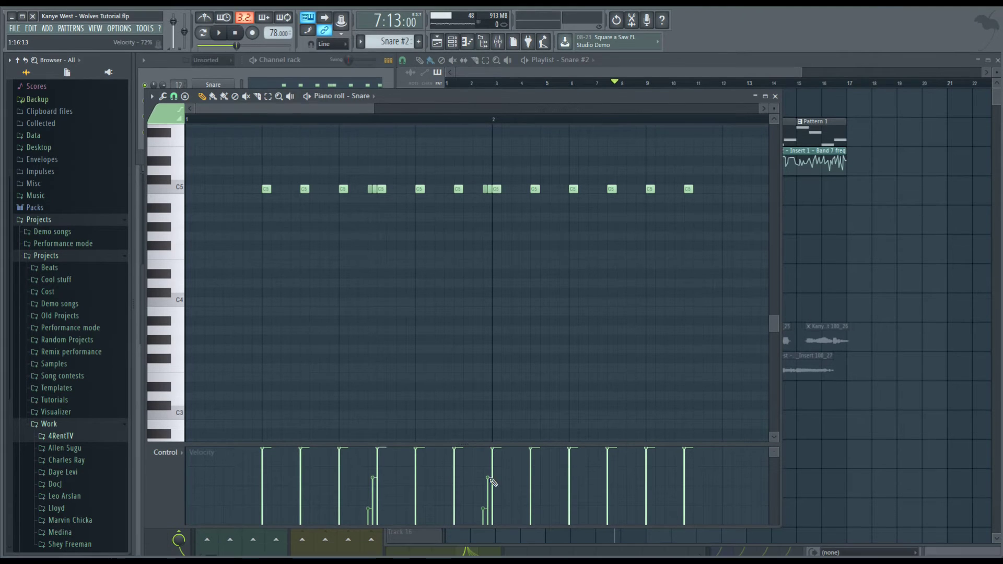
key("space")
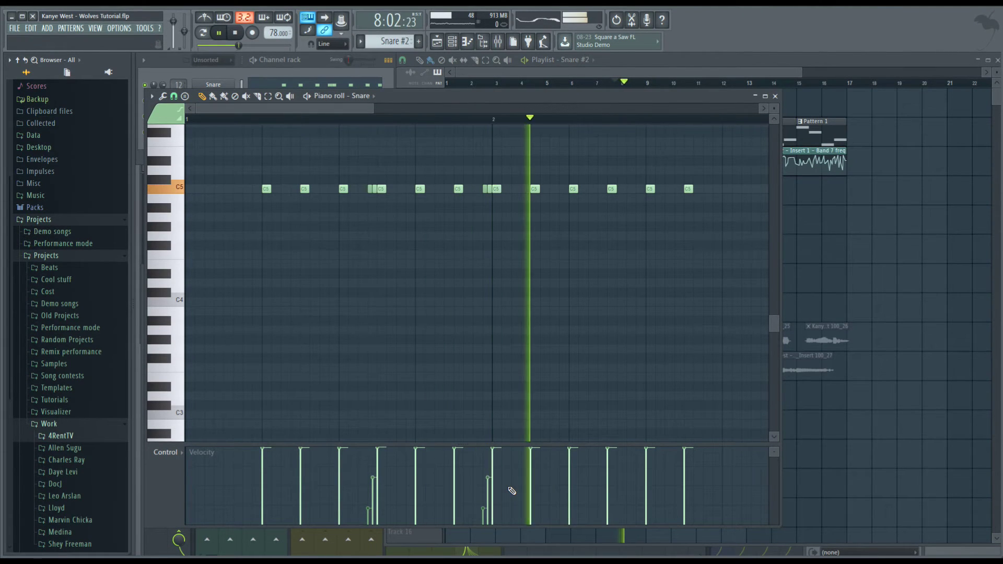
key("space")
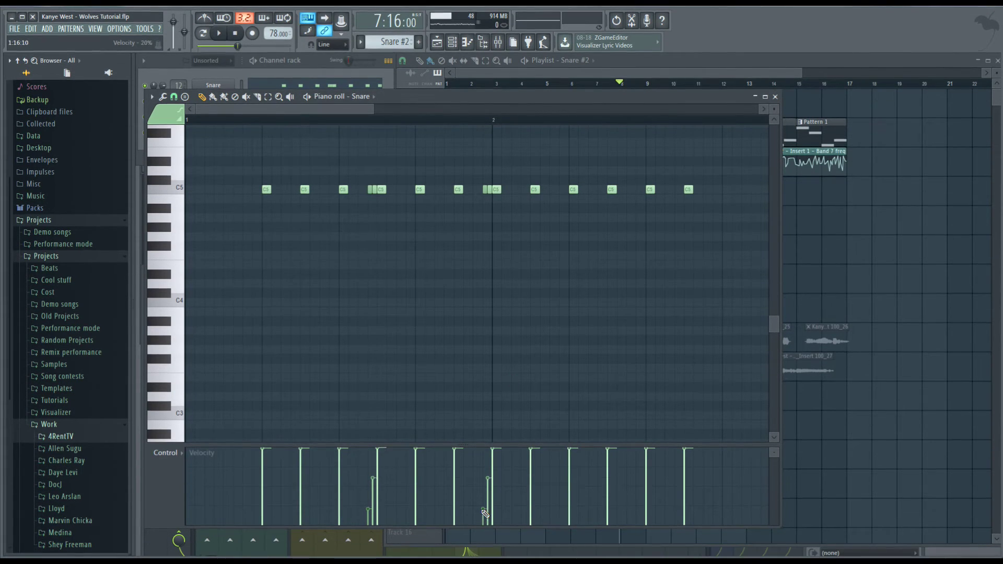
Step: Slightly raise the velocity of the first short Snare roll note before bar 2 and play back from just before it
mouse_move(481, 509)
left_mouse_down()
mouse_move(501, 443)
mouse_move(484, 334)
mouse_move(534, 355)
mouse_move(484, 275)
mouse_move(491, 481)
left_mouse_up()
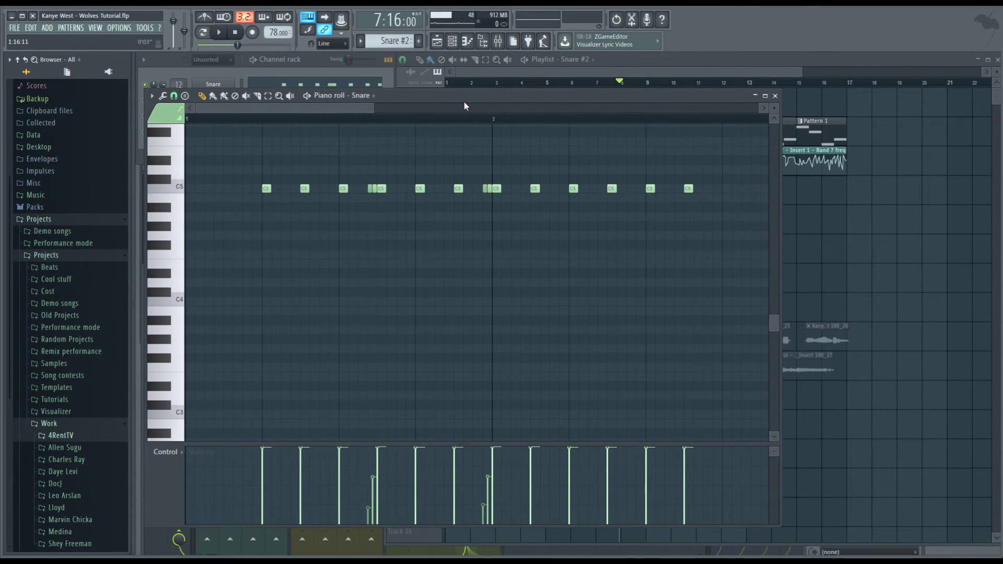
left_click(473, 132)
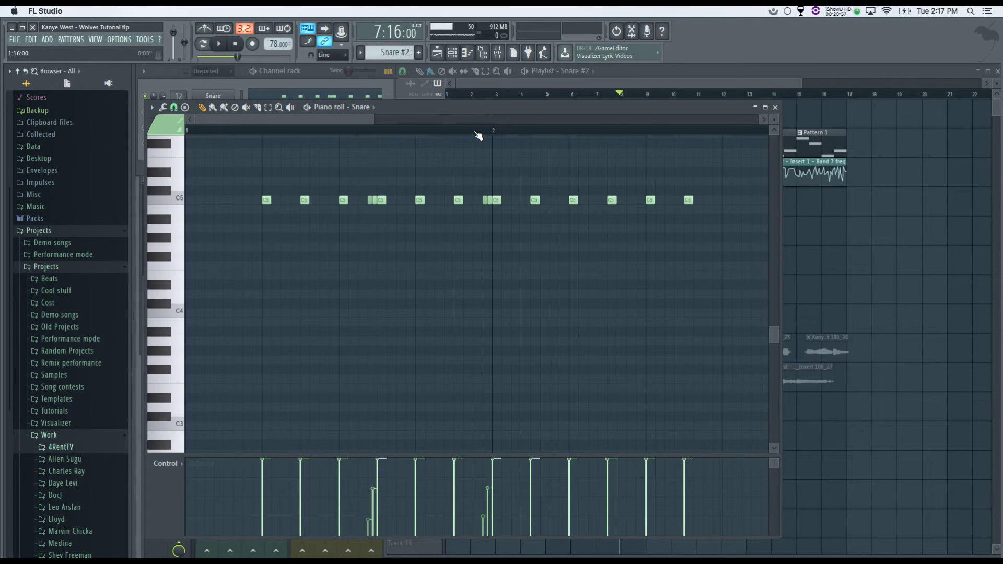
key("space")
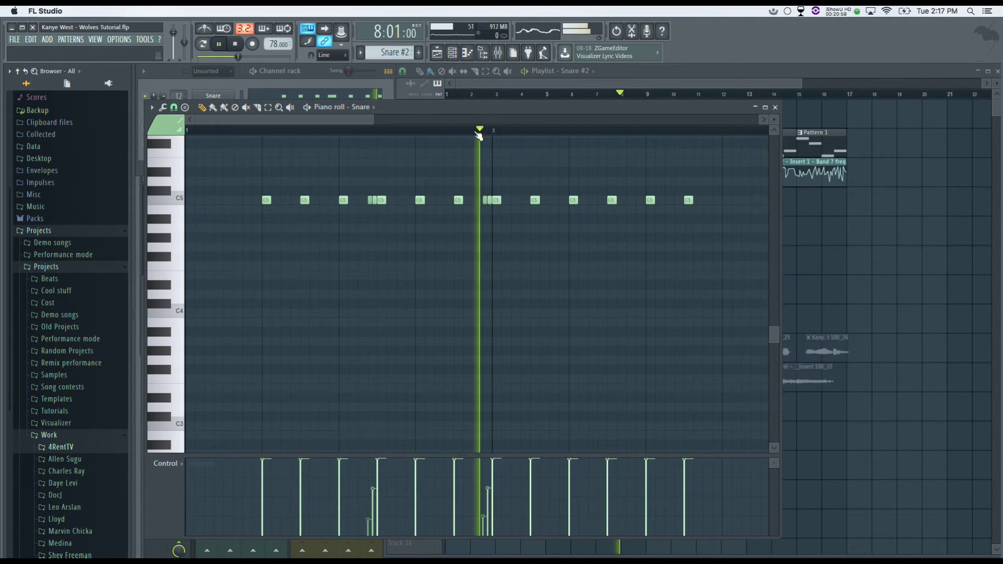
key("space")
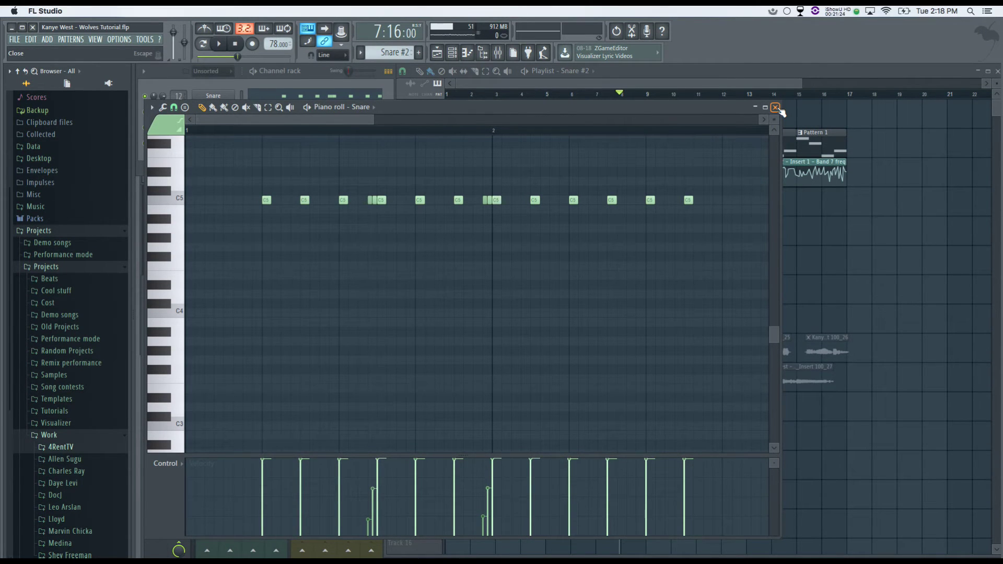
Step: Close the piano roll and open the Snare mixer track's Fruity Limiter, comparing its limiter and compressor modes
left_click(776, 108)
left_click(306, 283)
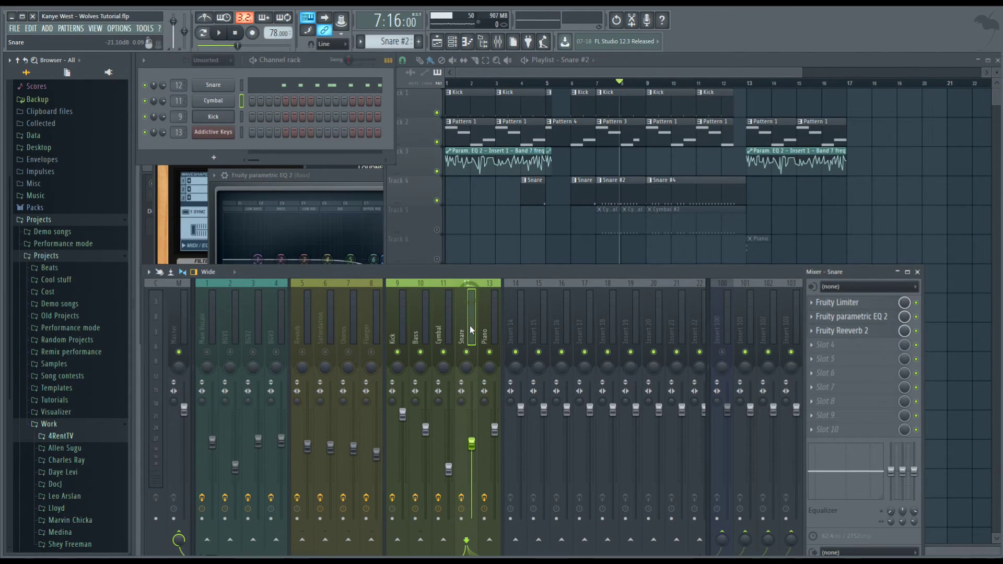
left_click(862, 304)
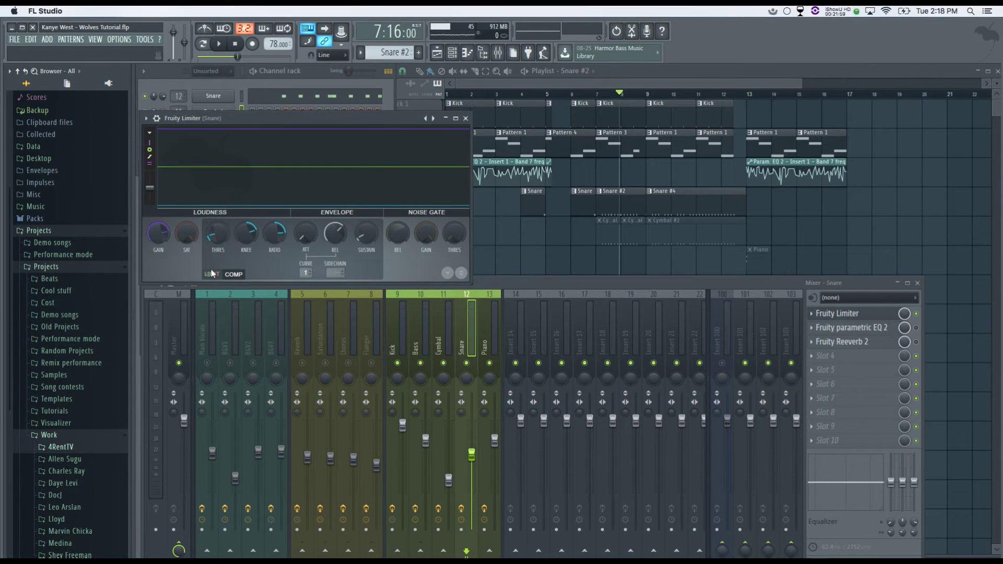
left_click(215, 274)
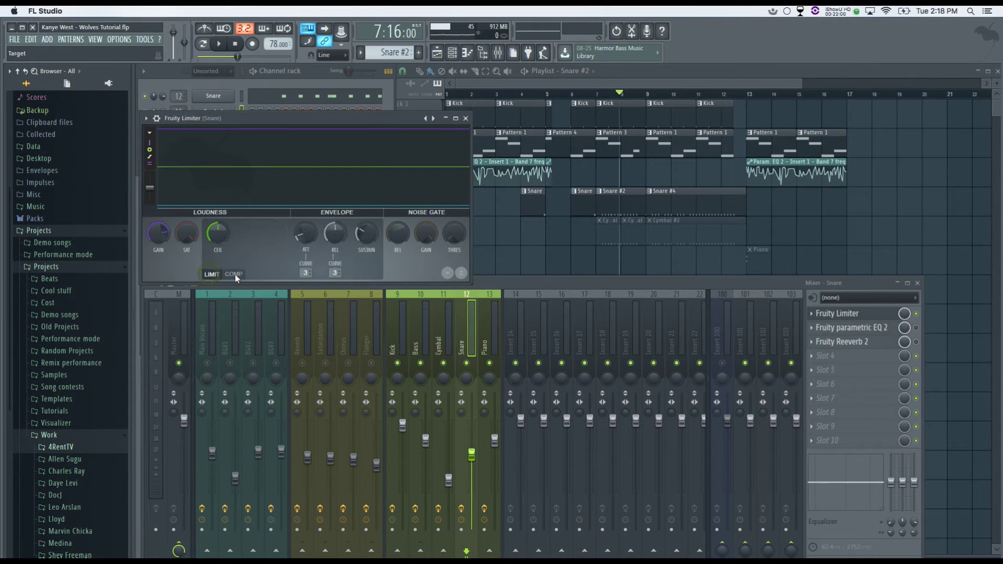
left_click(233, 274)
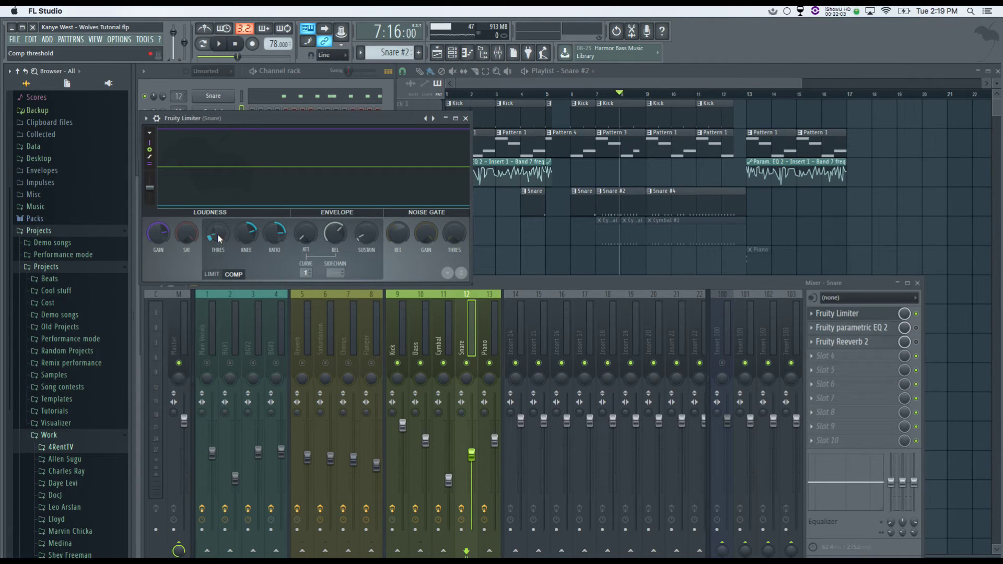
Step: Review the threshold, ratio, knee and gain settings of the Snare track's compressor
left_click_drag(218, 239, 218, 247)
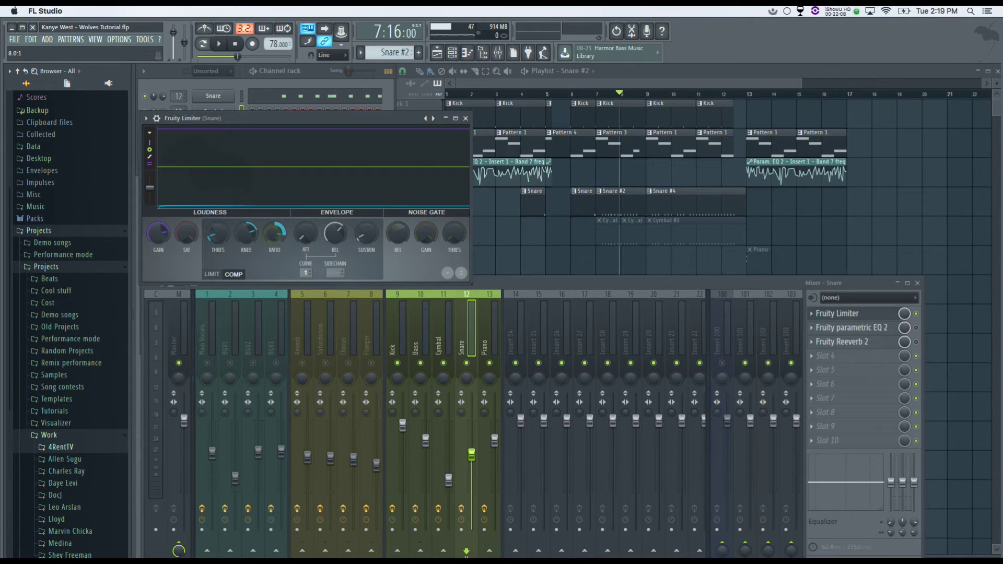
left_click(275, 238)
mouse_move(256, 236)
left_mouse_down()
mouse_move(256, 226)
mouse_move(247, 236)
left_mouse_up()
mouse_move(159, 234)
left_mouse_down()
mouse_move(159, 248)
mouse_move(159, 230)
left_mouse_up()
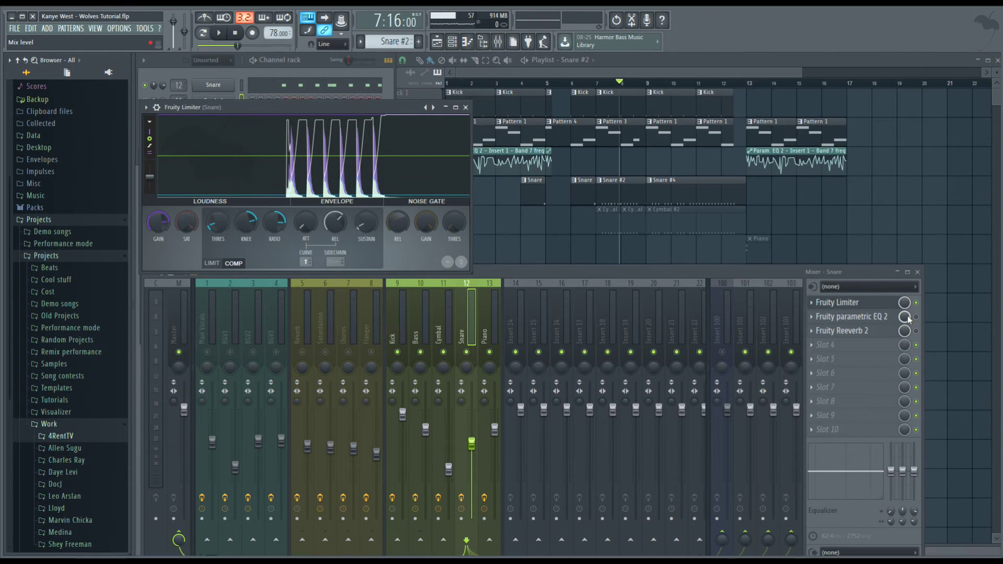
Step: Enable Fruity parametric EQ 2 on the Snare mixer track, open its curve and play the beat through it
left_click(917, 317)
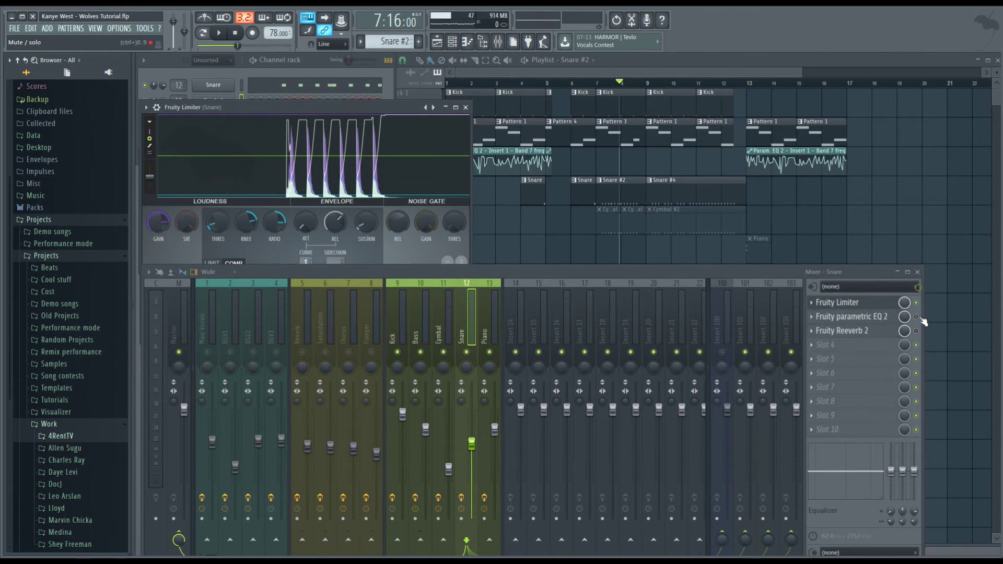
left_click(886, 317)
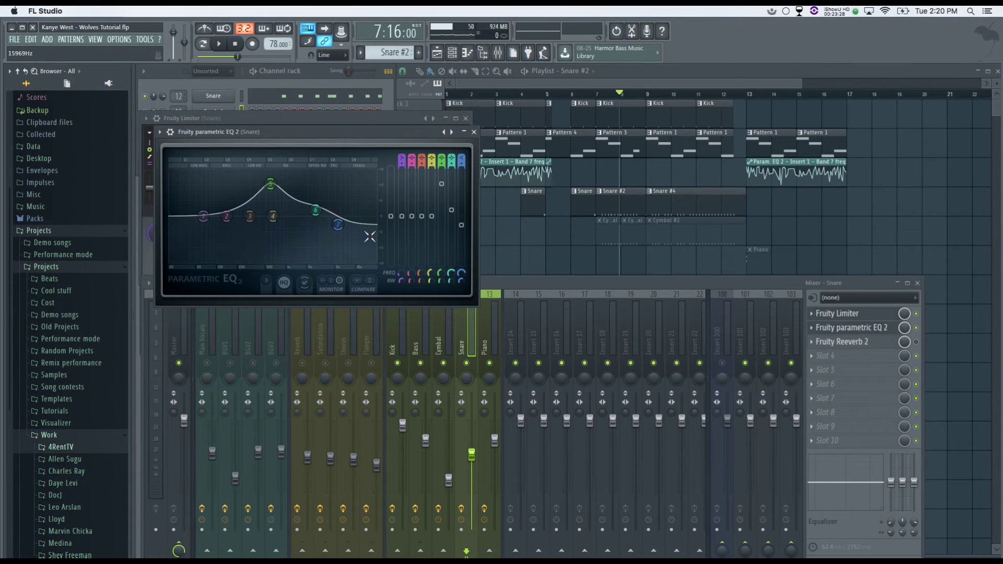
key("space")
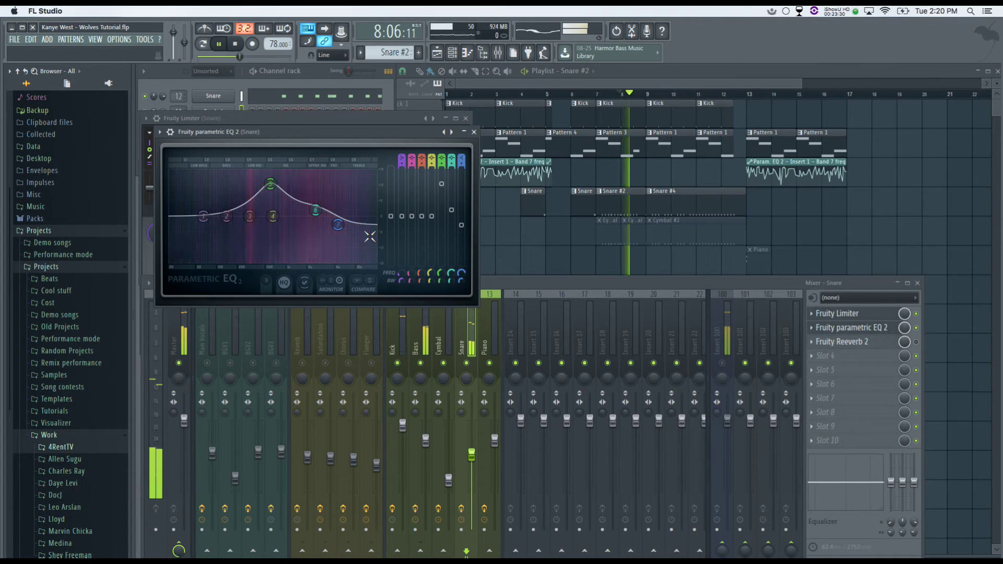
key("space")
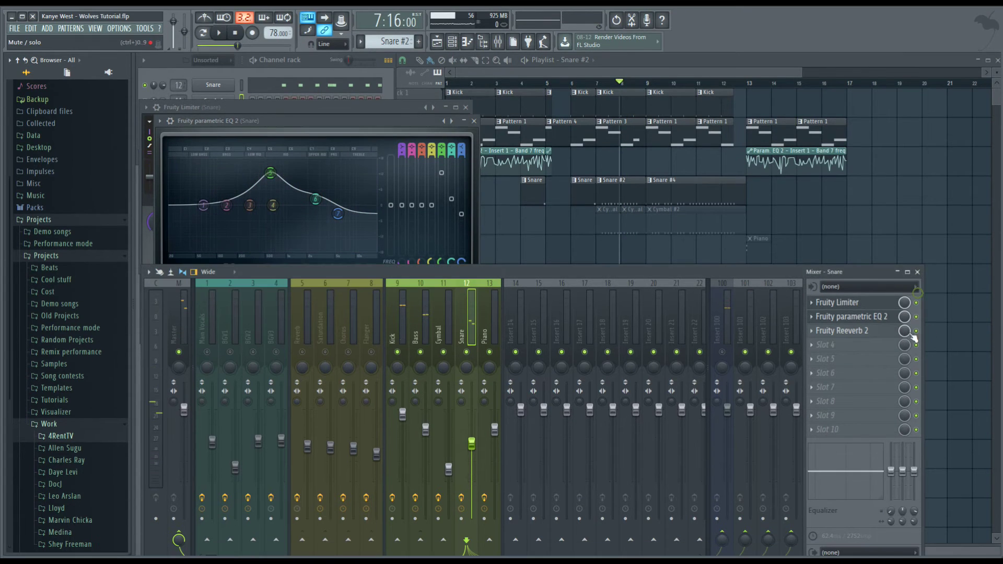
Step: Enable and open Fruity Reeverb 2 on the Snare mixer track, and play the beat with the reverb
left_click(842, 332)
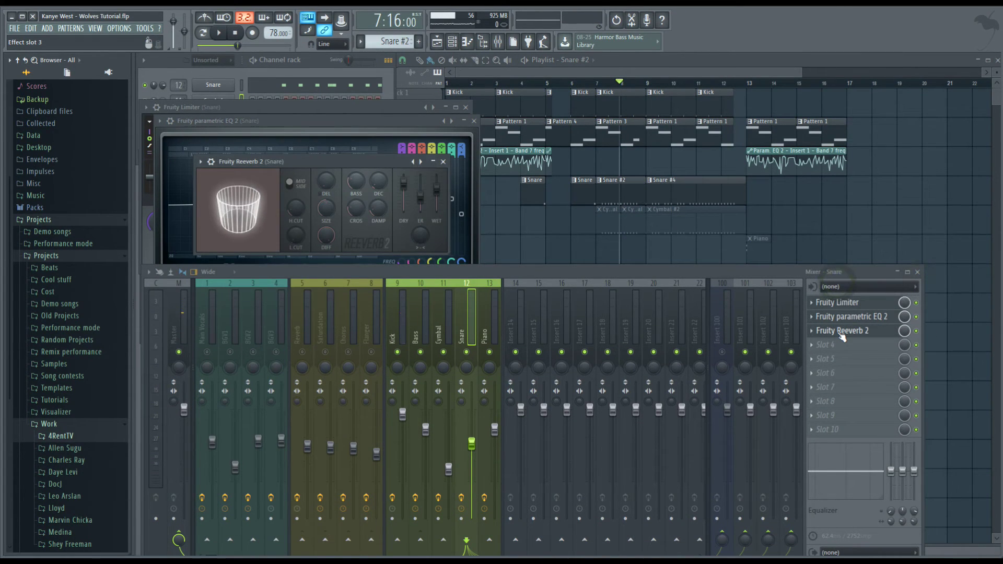
key("space")
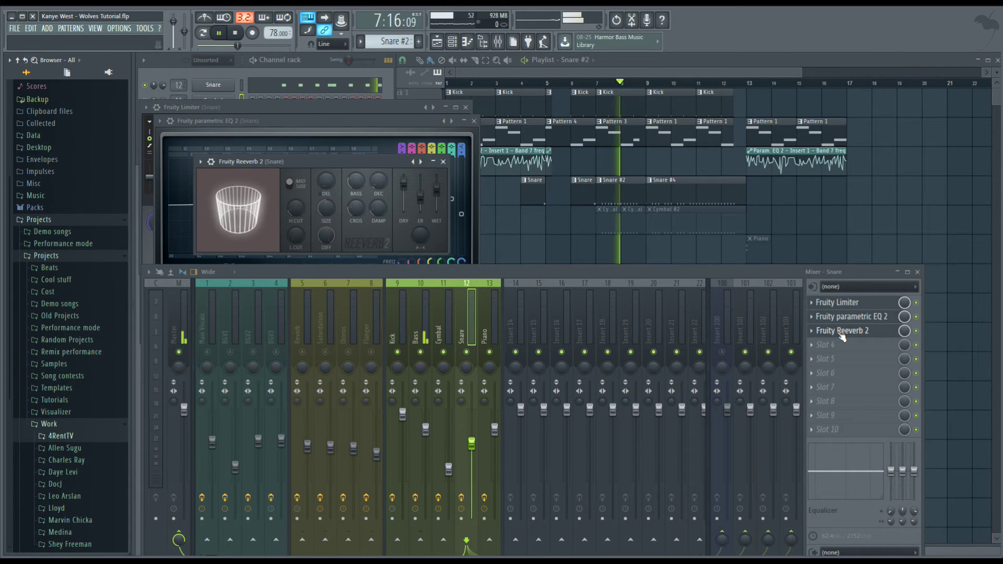
key("space")
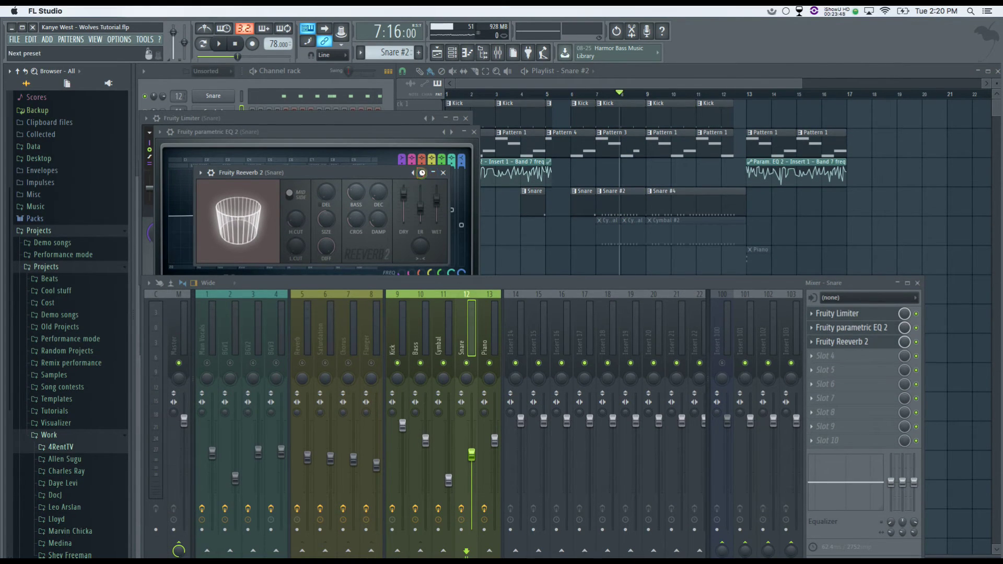
Step: Check the Snare track's Fruity Reeverb 2 presets, adjust the wet level and lower the early reflections to minimum
left_click(419, 174)
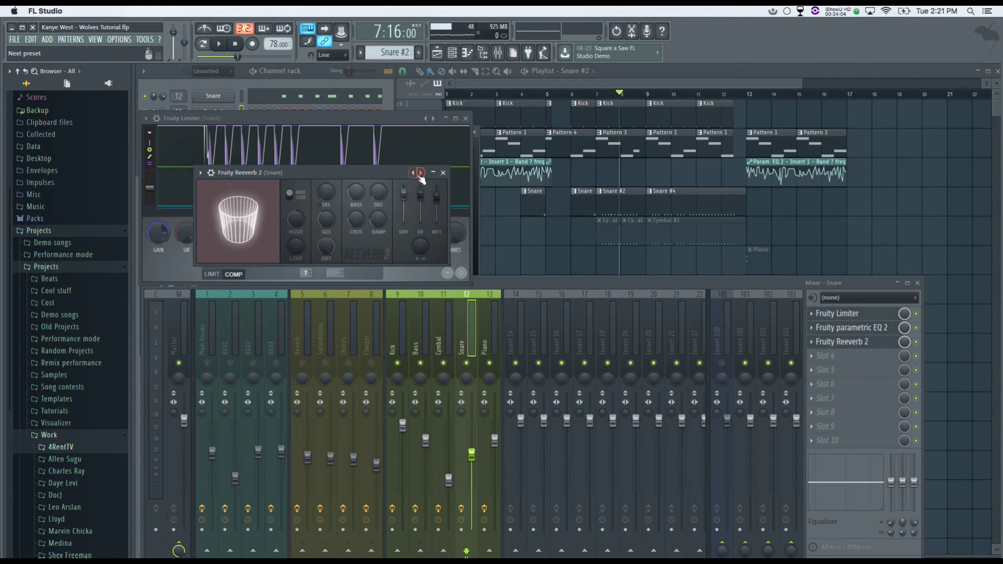
right_click(416, 174)
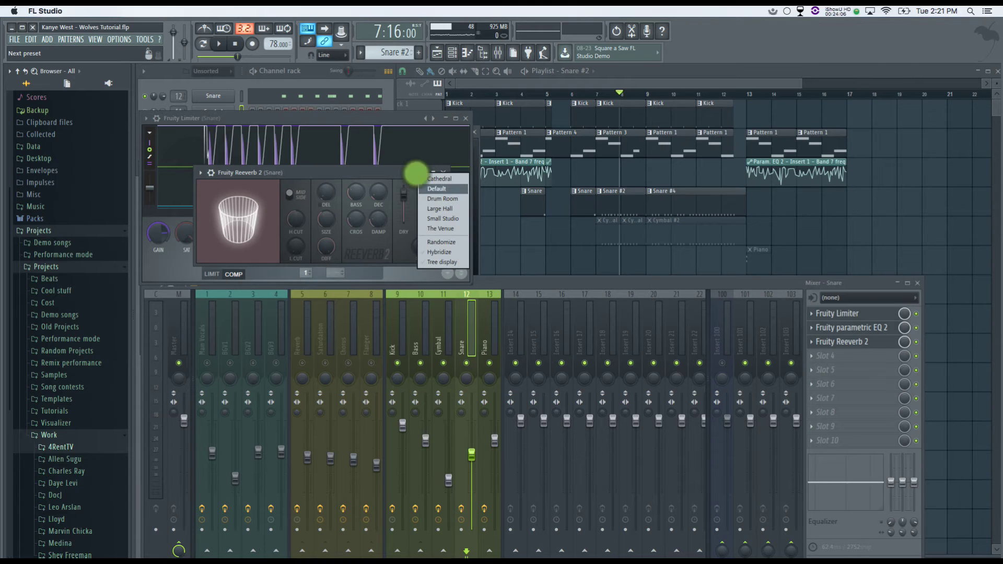
left_click(375, 174)
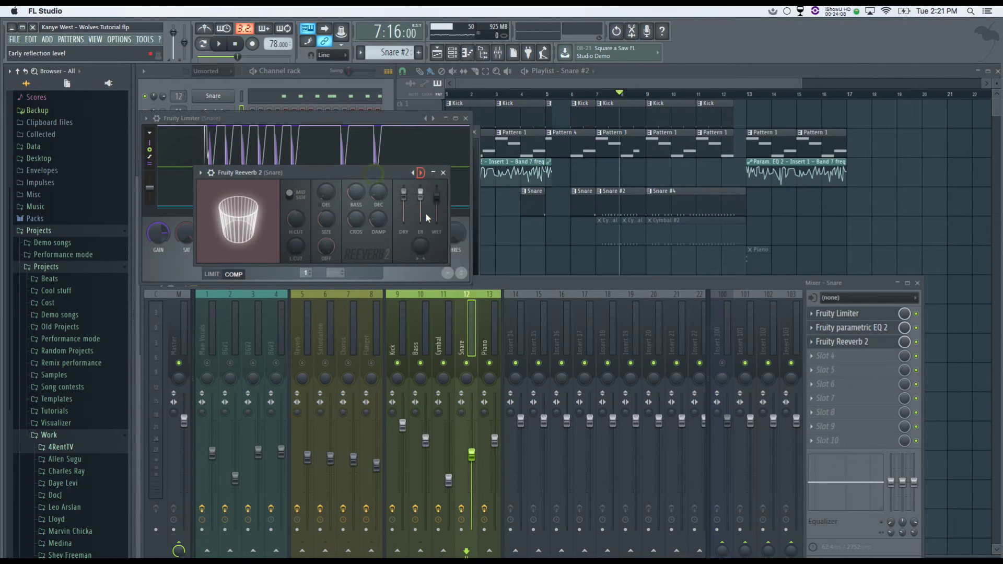
left_click_drag(439, 202, 439, 208)
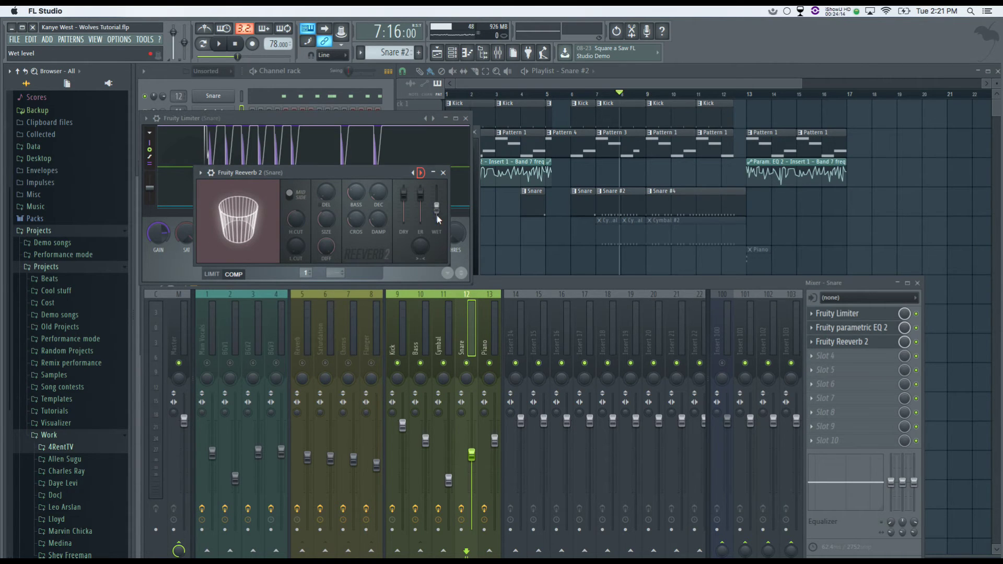
left_click_drag(421, 191, 422, 221)
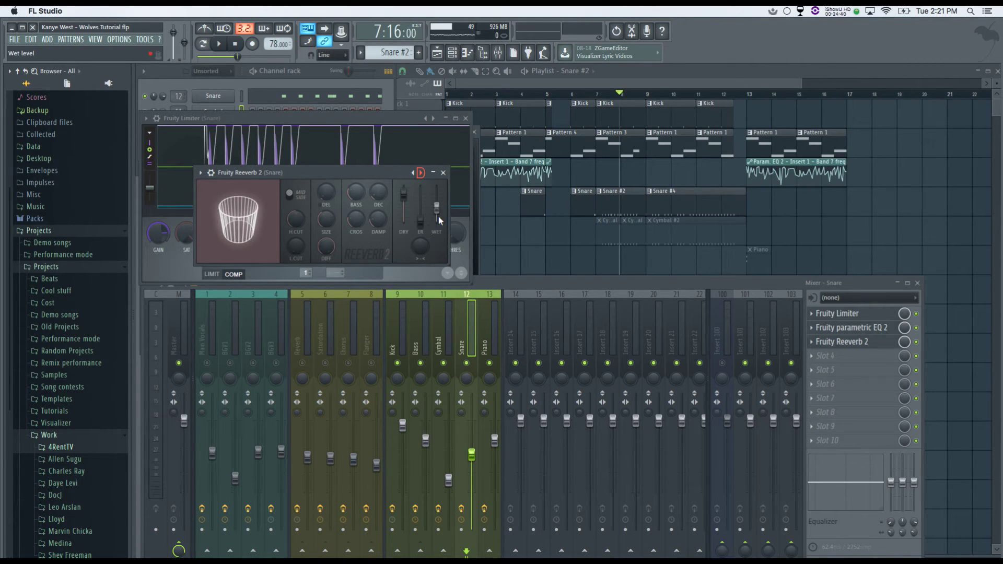
Step: Play the beat while setting the Snare reverb's wet level to 56%, then stop playback and close the reverb
key("space")
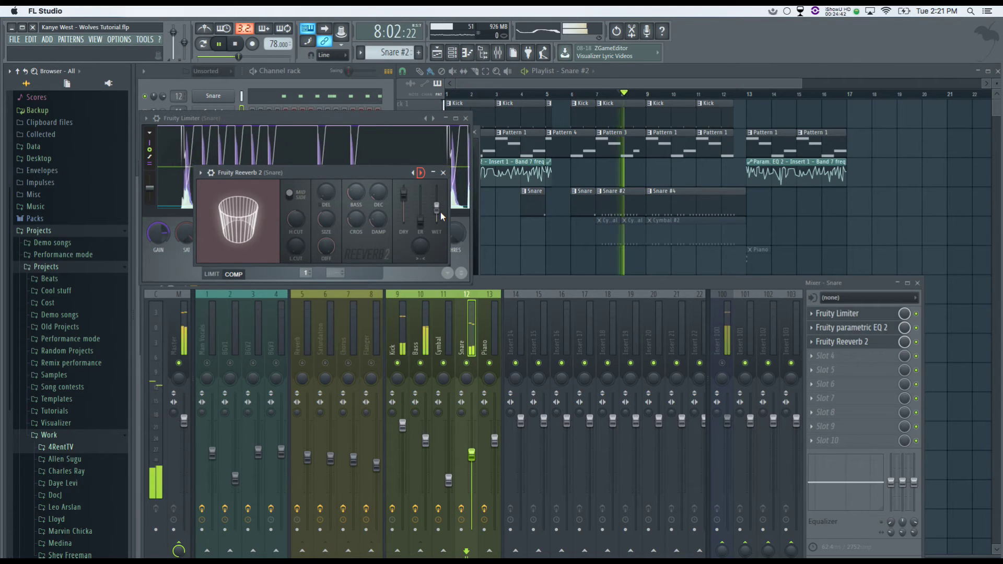
left_click_drag(437, 207, 437, 206)
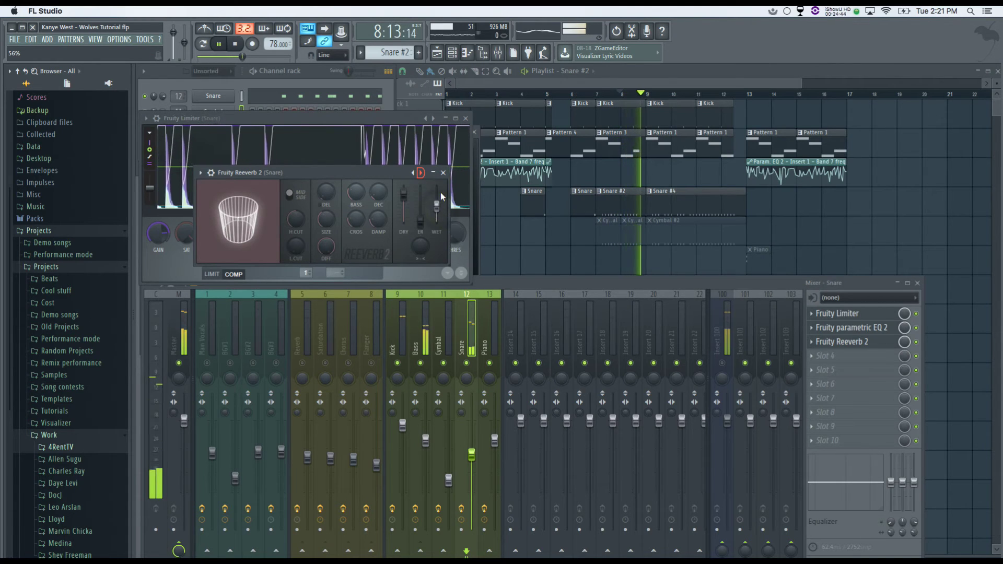
left_click(443, 172)
key("space")
Step: Unmute the Cymbal playlist track and inspect the Cymbal pattern's notes and velocities in the piano roll
left_click(557, 91)
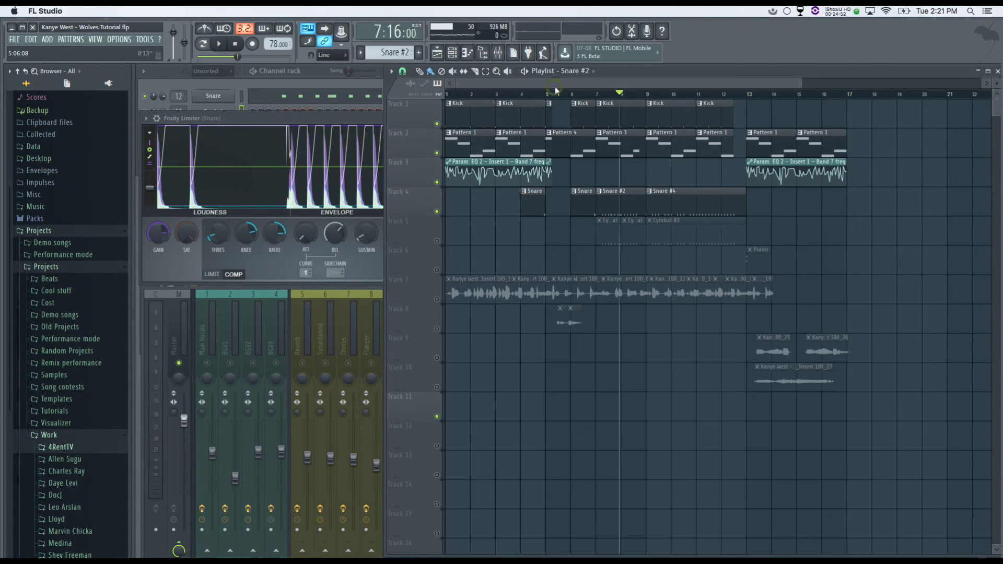
double_click(615, 237)
key("Escape")
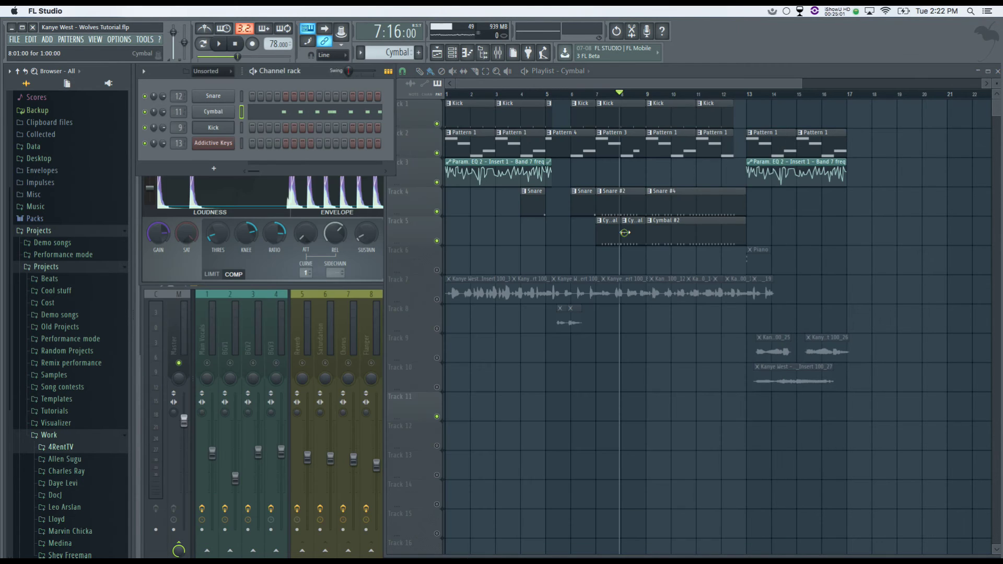
left_click(624, 233)
double_click(625, 235)
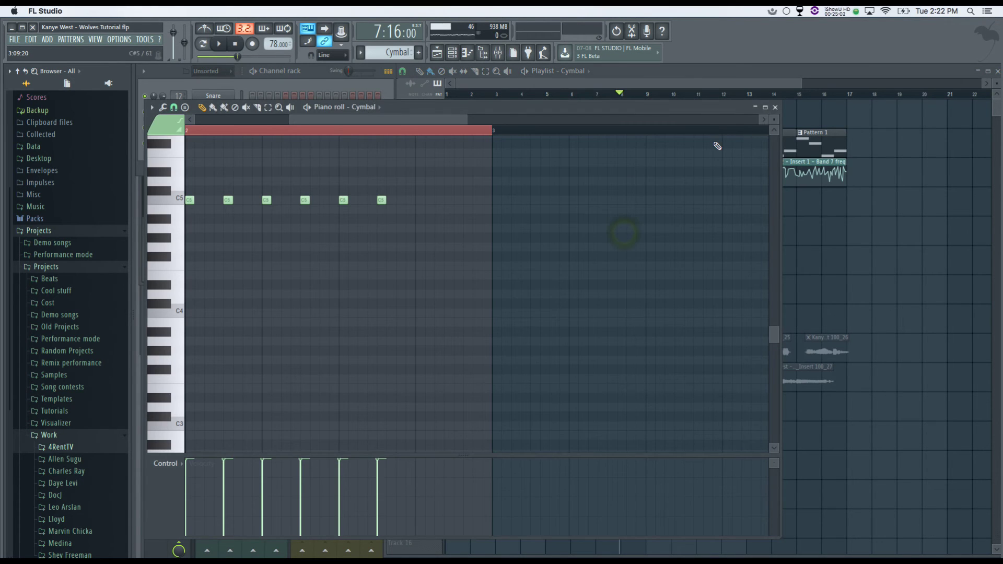
left_click(778, 107)
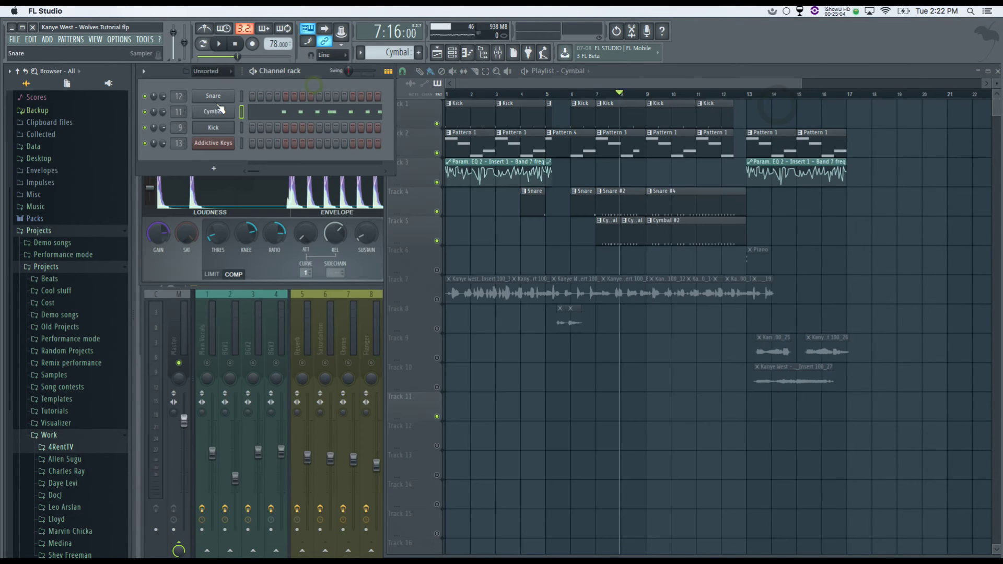
Step: Bring up the Cymbal channel's mixer track and play the arrangement from bar 7
double_click(177, 111)
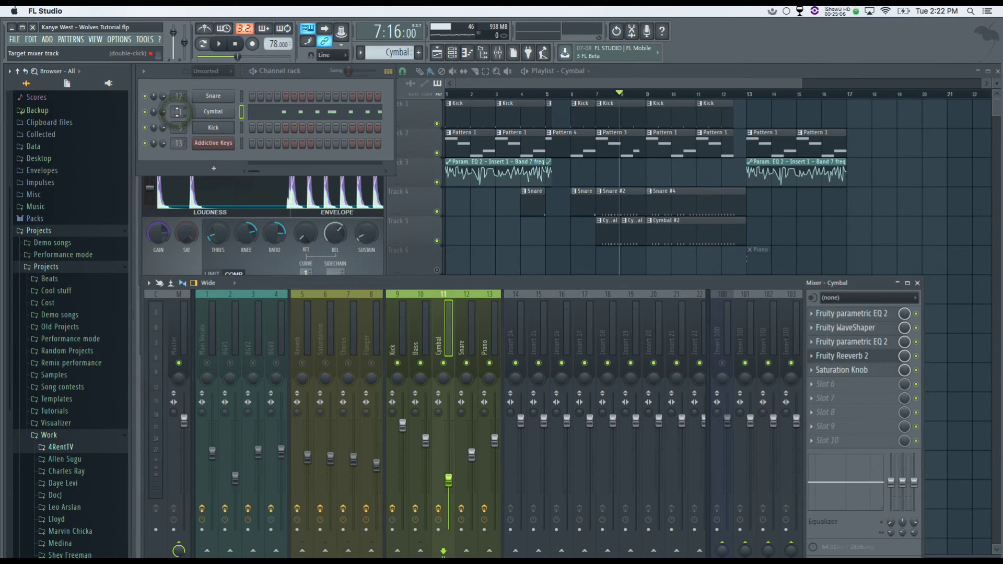
left_click(604, 95)
key("space")
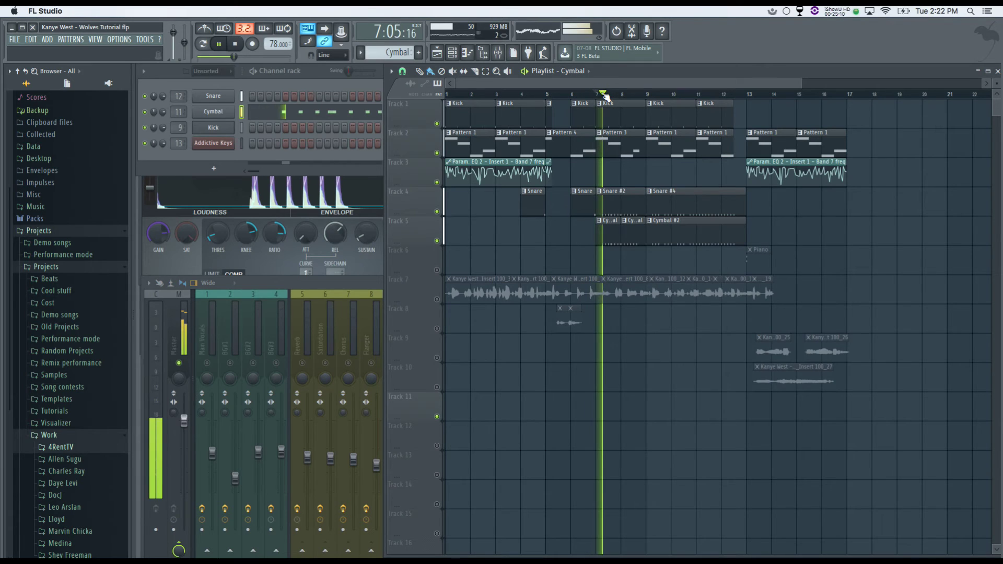
key("space")
Step: Open the Cymbal channel's sample, bypass all five effects on its mixer track and audition the dry sound
left_click(356, 283)
left_click(214, 112)
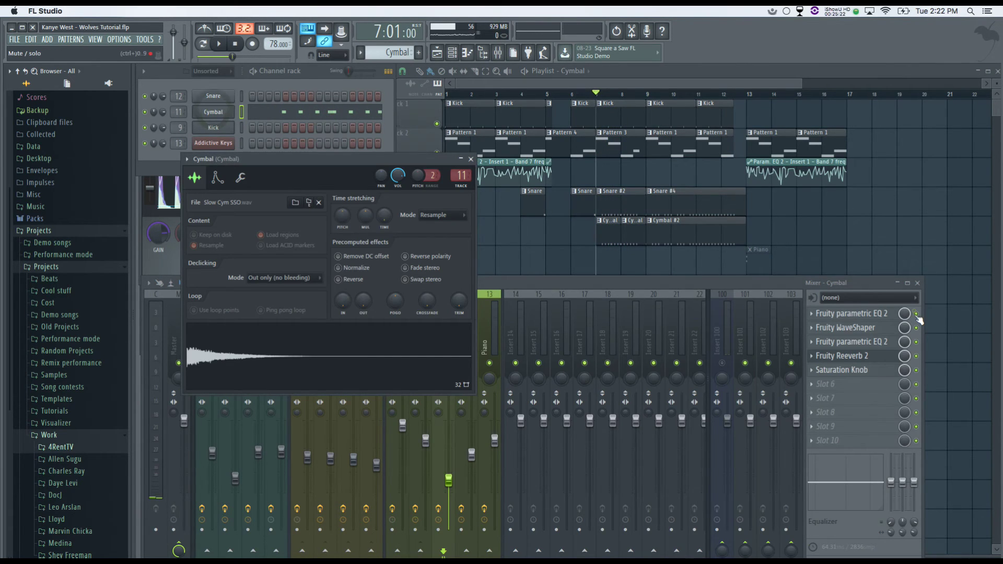
left_click_drag(916, 314, 917, 370)
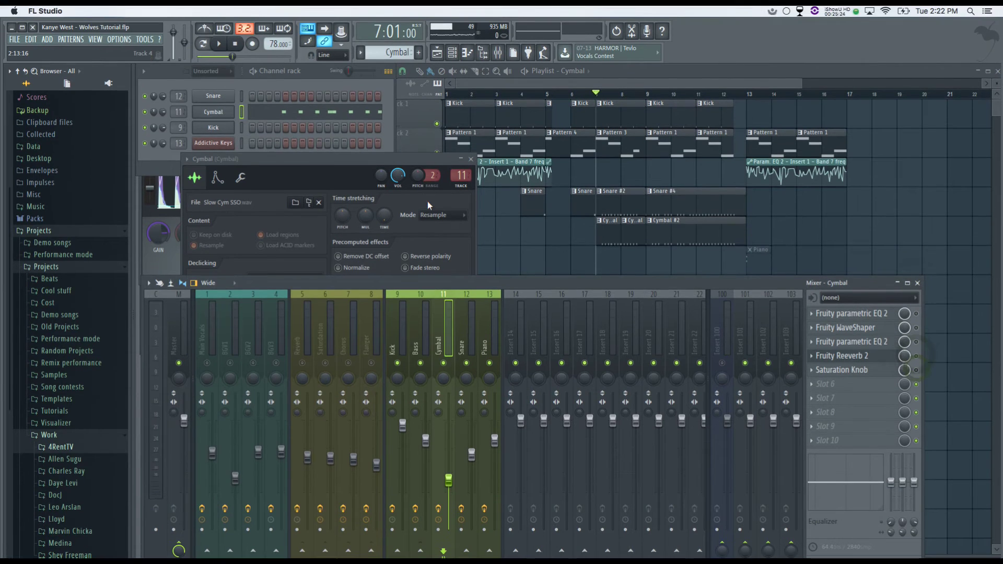
left_click(214, 112)
left_click(292, 363)
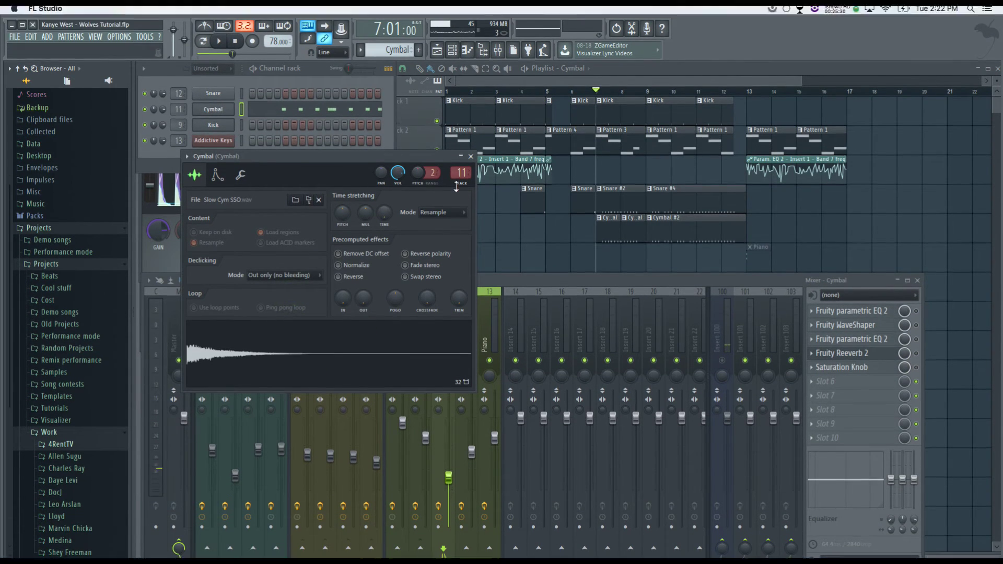
left_click(456, 325)
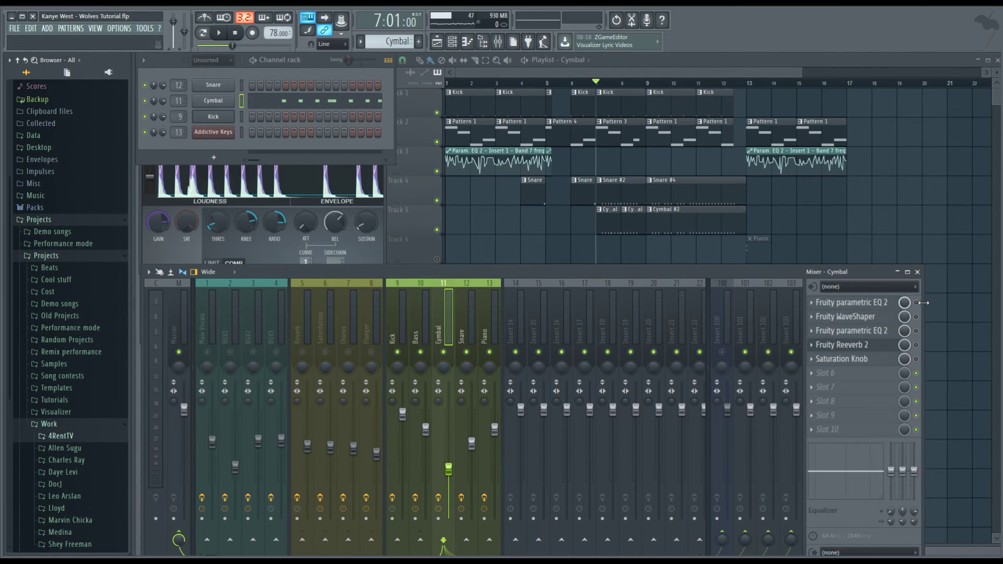
Step: Enable the Cymbal track's first Fruity parametric EQ 2 and Fruity WaveShaper, review the EQ curve and choose the WaveShaper's Fast dist 1 preset
left_click(883, 303)
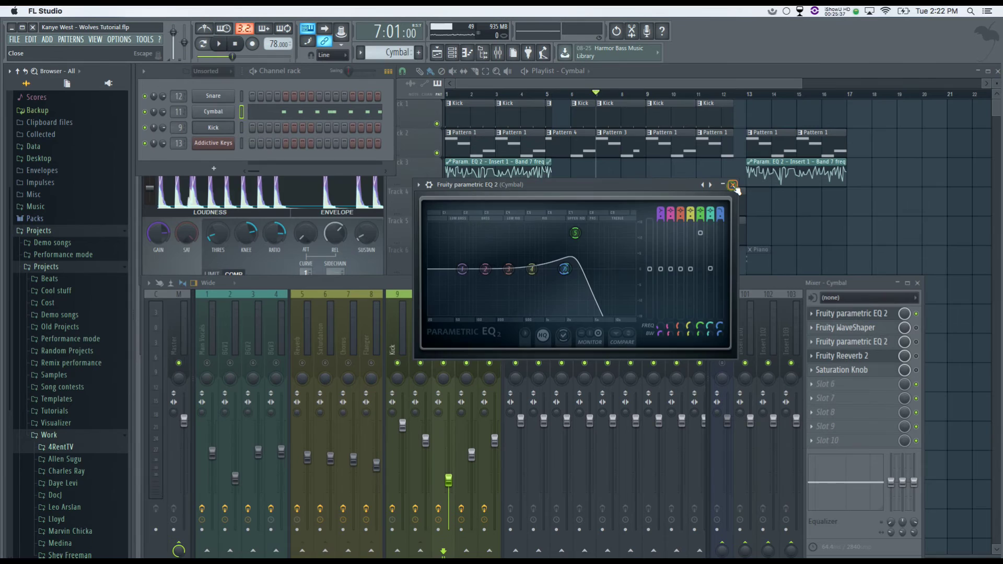
left_click(732, 184)
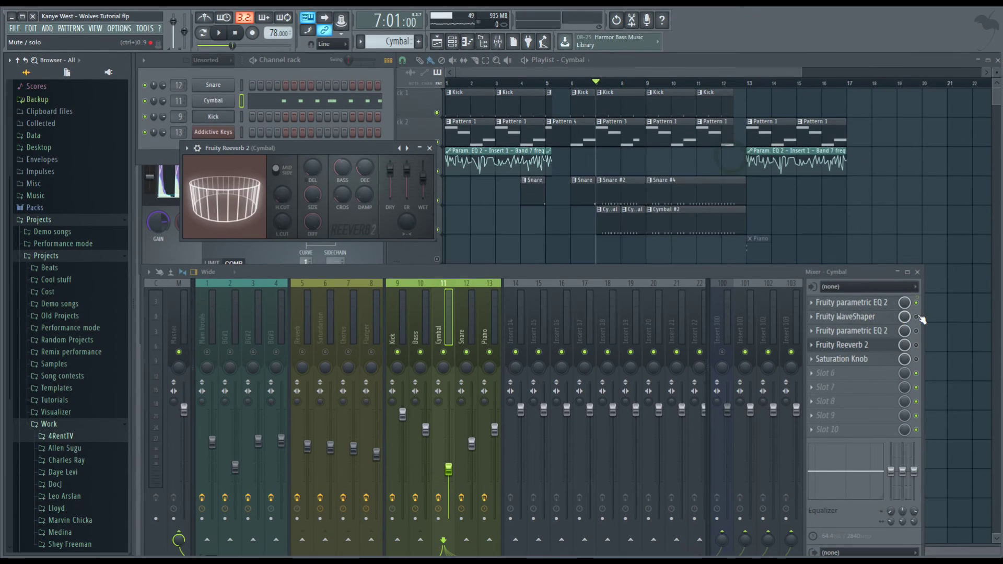
left_click(856, 316)
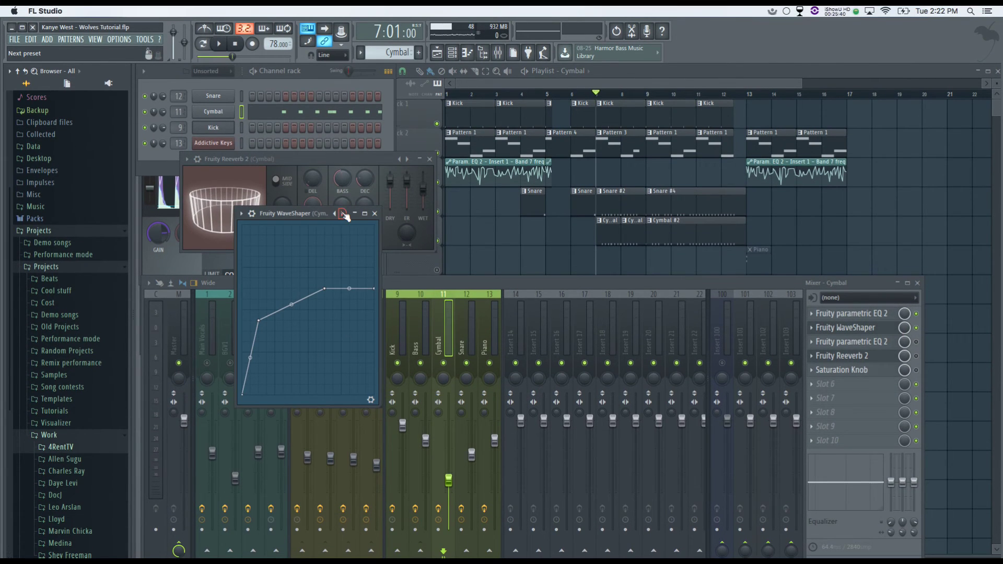
left_click(337, 213)
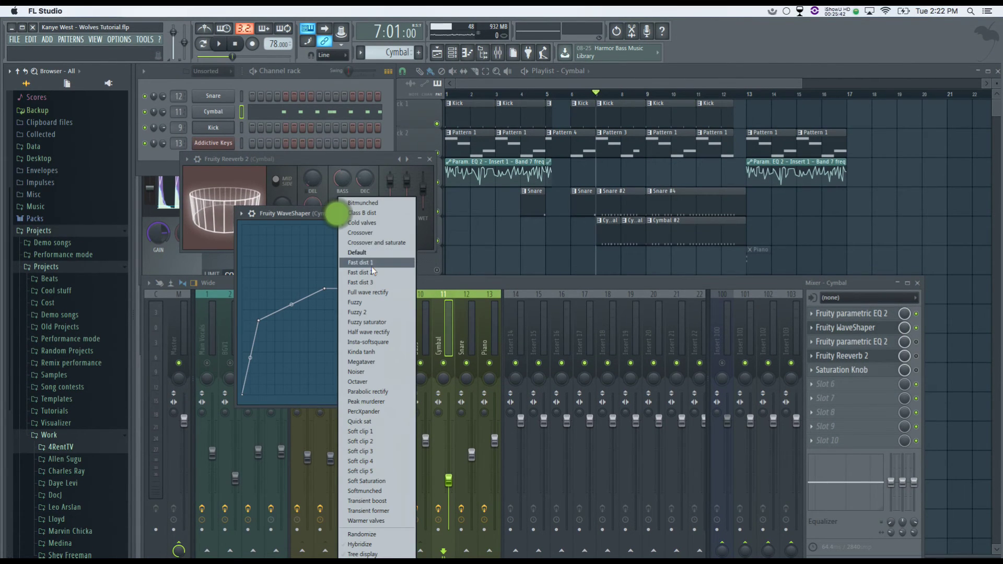
left_click(371, 263)
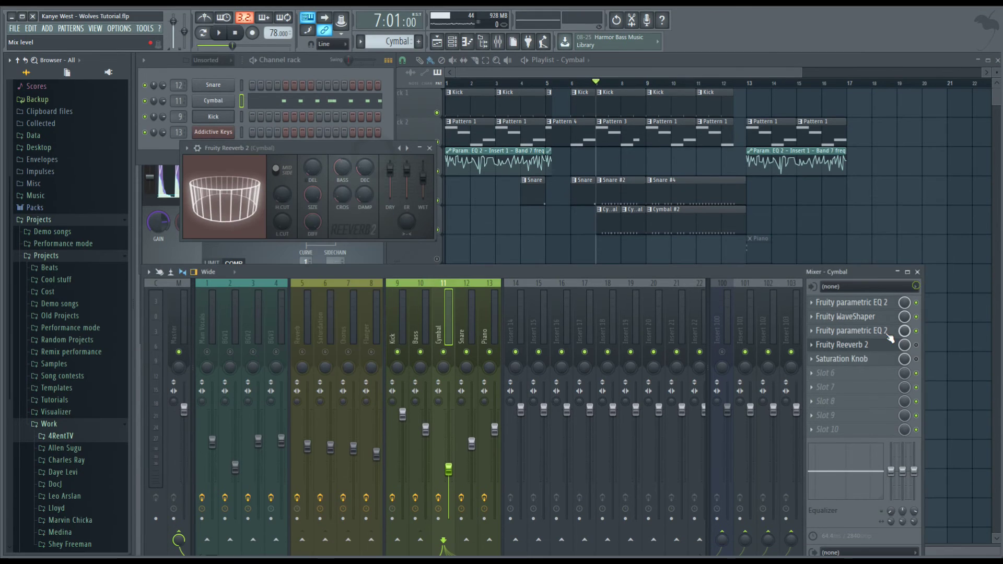
Step: Enable and review the Cymbal track's second Fruity parametric EQ 2 and its Fruity Reeverb 2, and play the beat through them
left_click(878, 337)
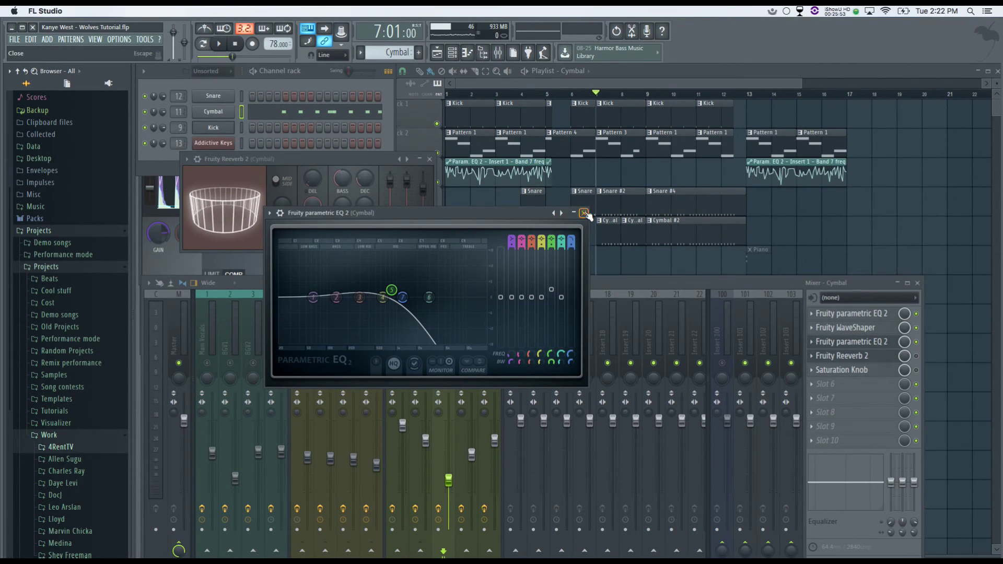
left_click(584, 213)
left_click(875, 349)
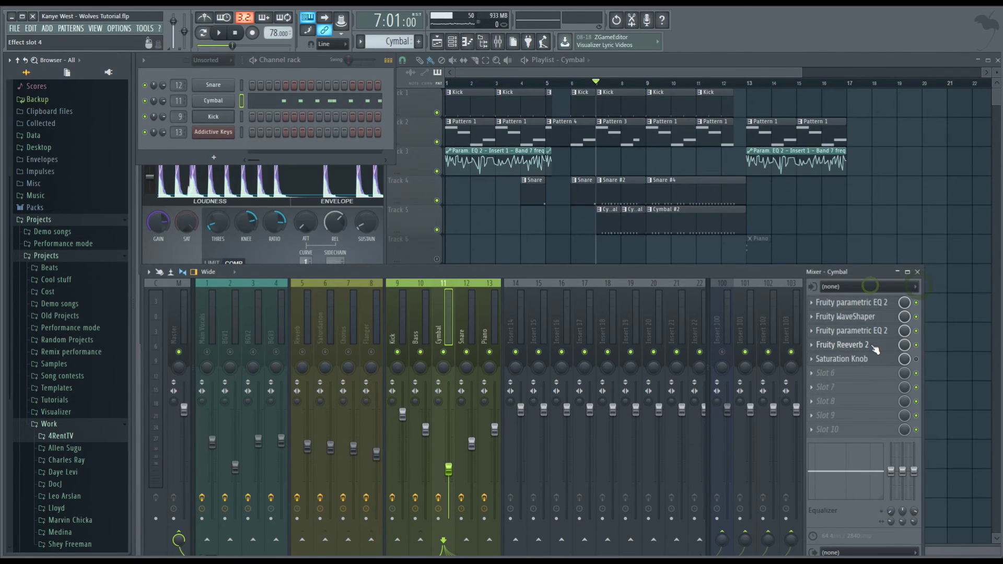
left_click(875, 349)
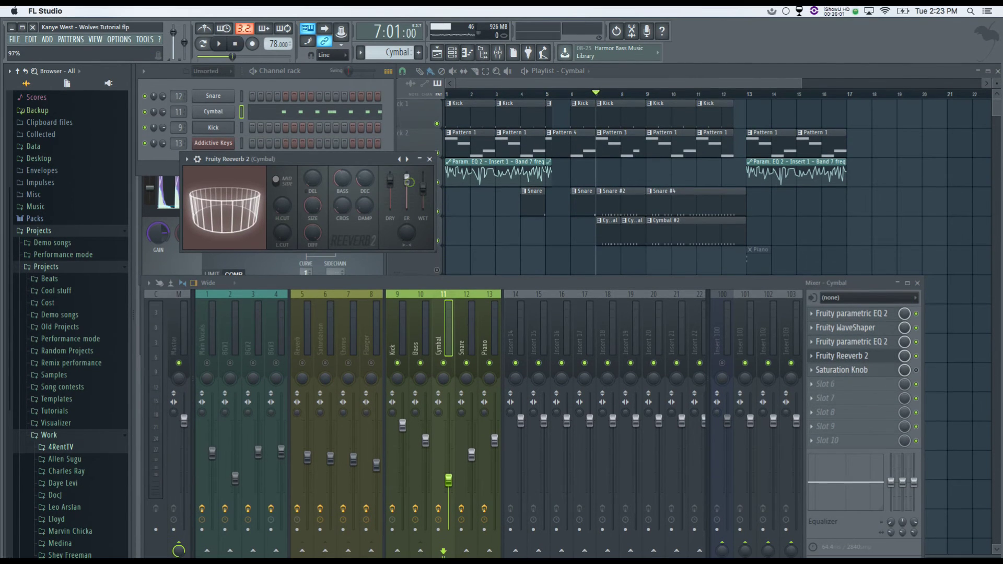
key("space")
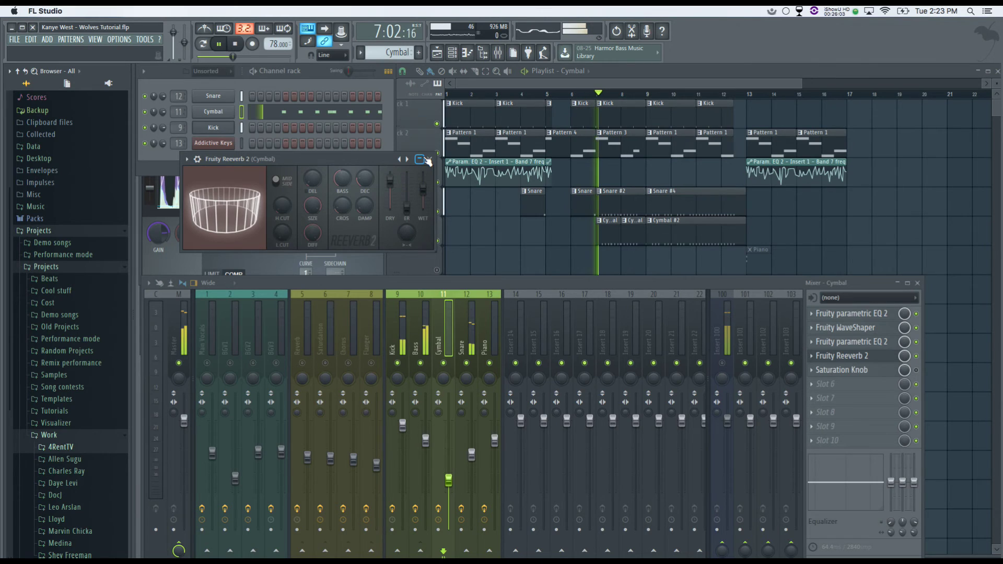
left_click(428, 160)
key("space")
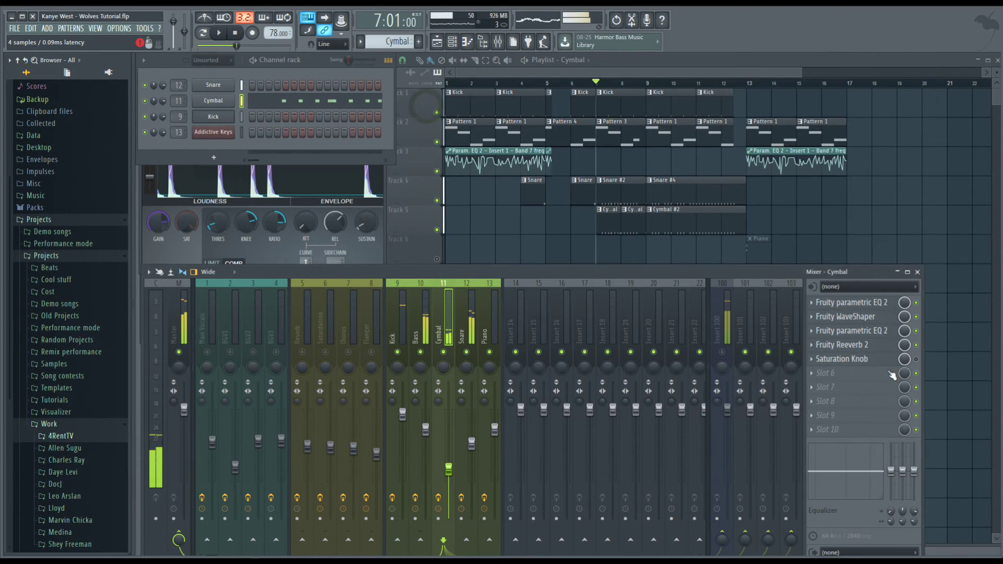
Step: Enable the Cymbal track's Saturation Knob, review its saturation settings and play the beat with it
left_click(865, 360)
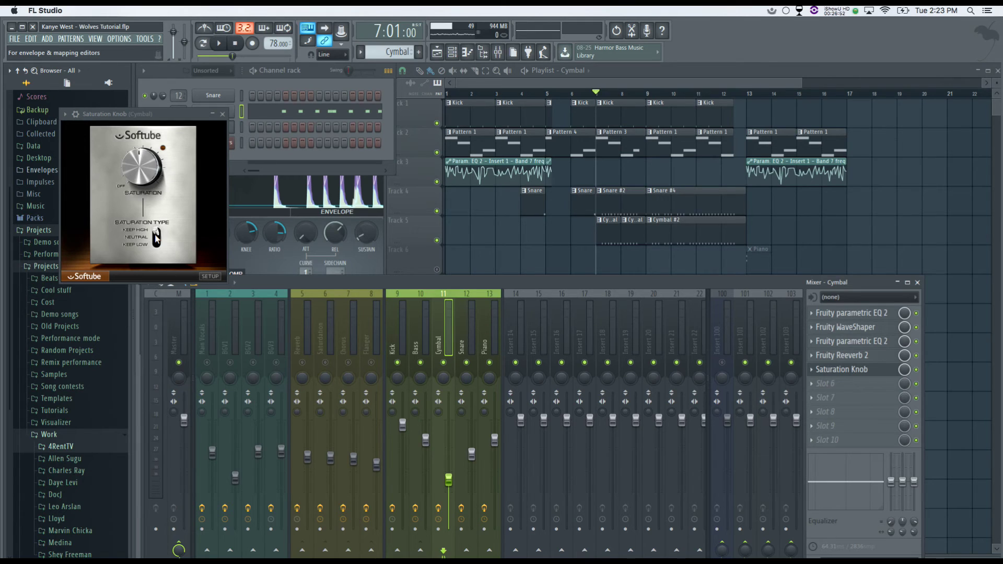
left_click(223, 114)
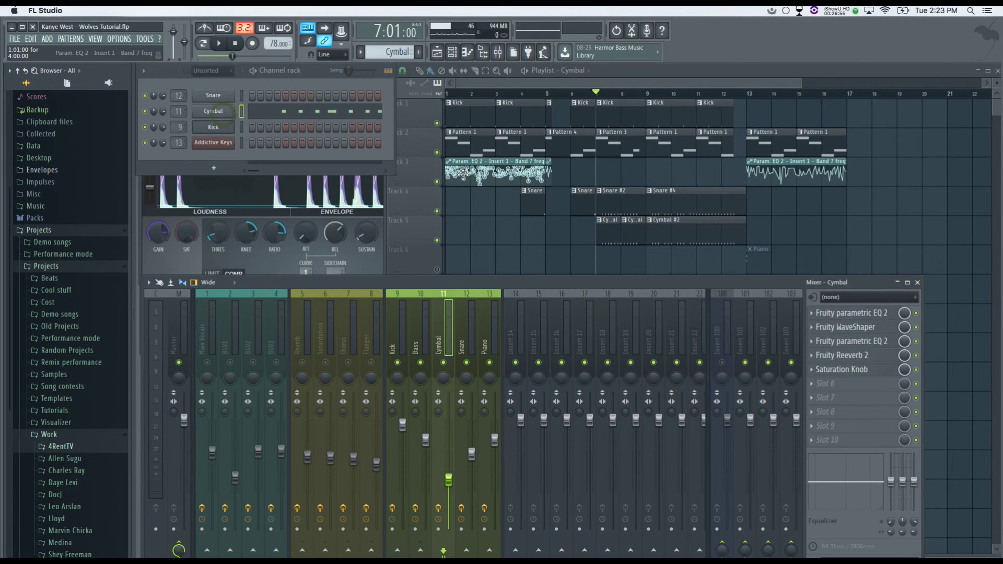
key("space")
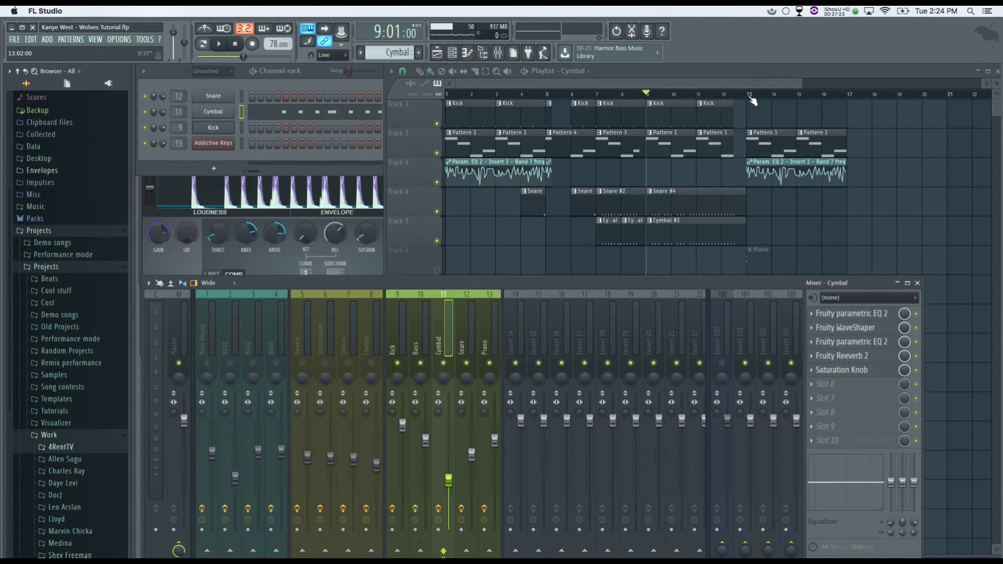
Step: Unmute the Piano playlist track and play the arrangement from bar 13
left_click(749, 96)
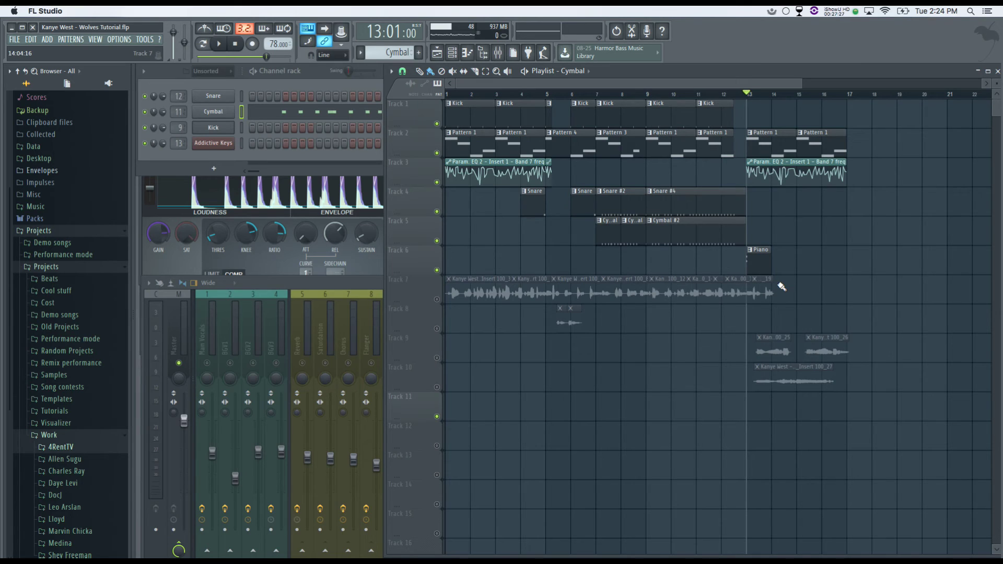
key("space")
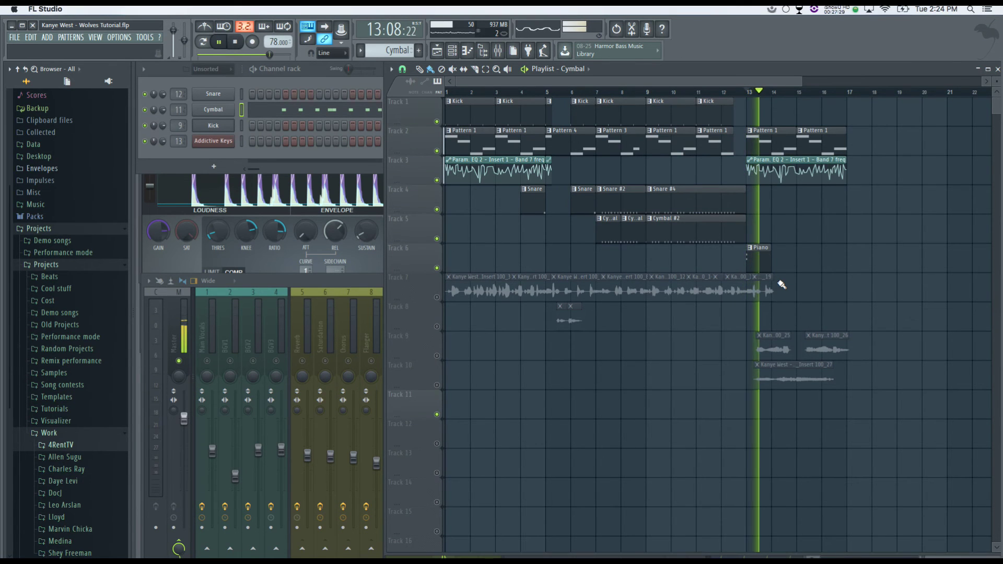
key("space")
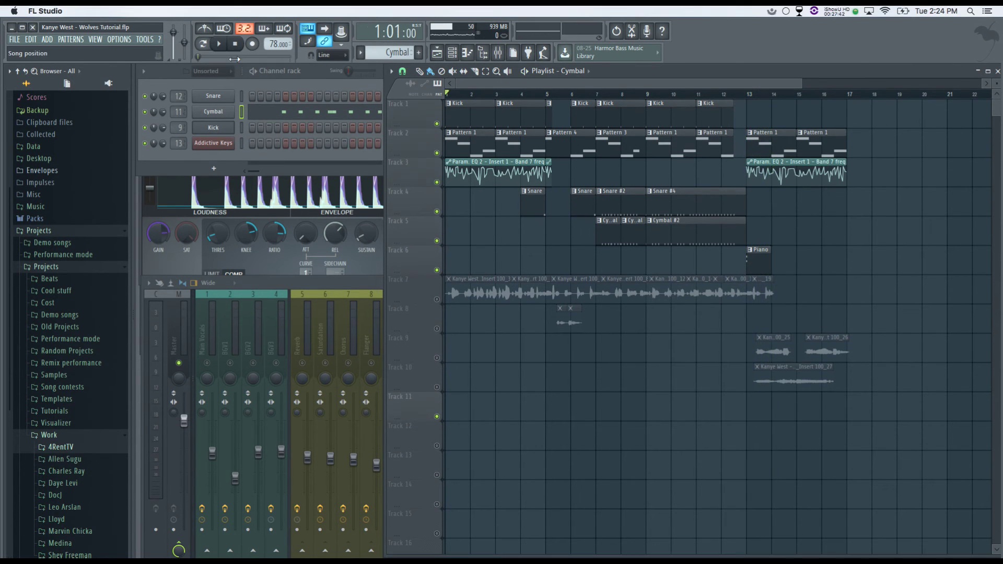
Step: View the Piano pattern in the piano roll, then open the Addictive Keys instrument
double_click(750, 260)
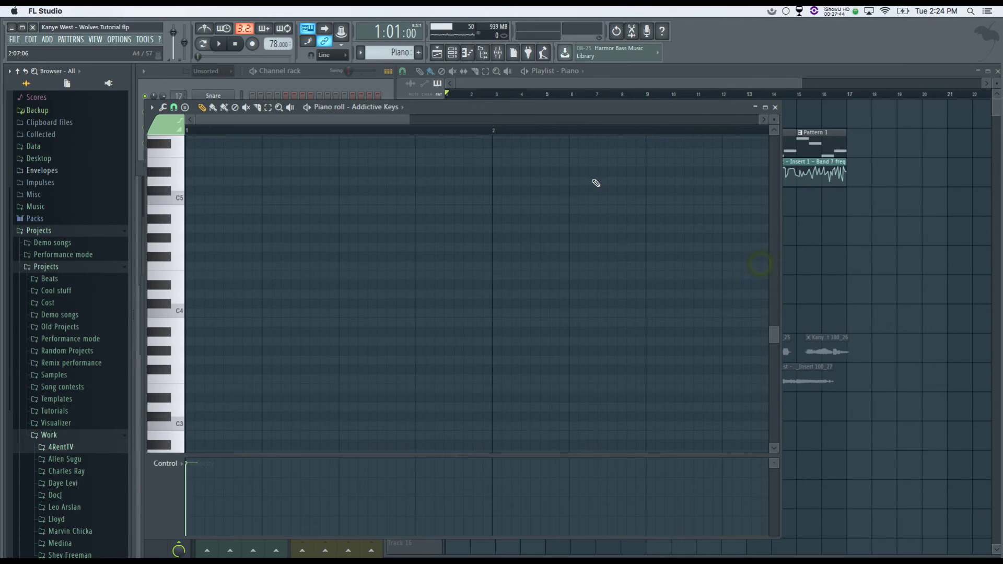
left_click(770, 103)
left_click(213, 143)
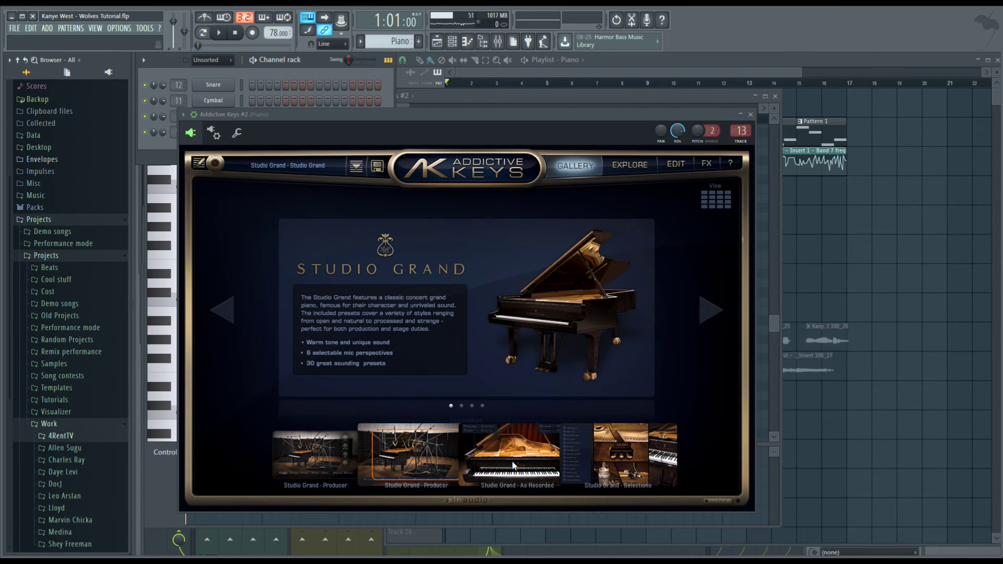
Step: Load the Aged Strings preset from Addictive Keys' Studio Grand - Producer page and play the piano part from bar 13
left_click(512, 466)
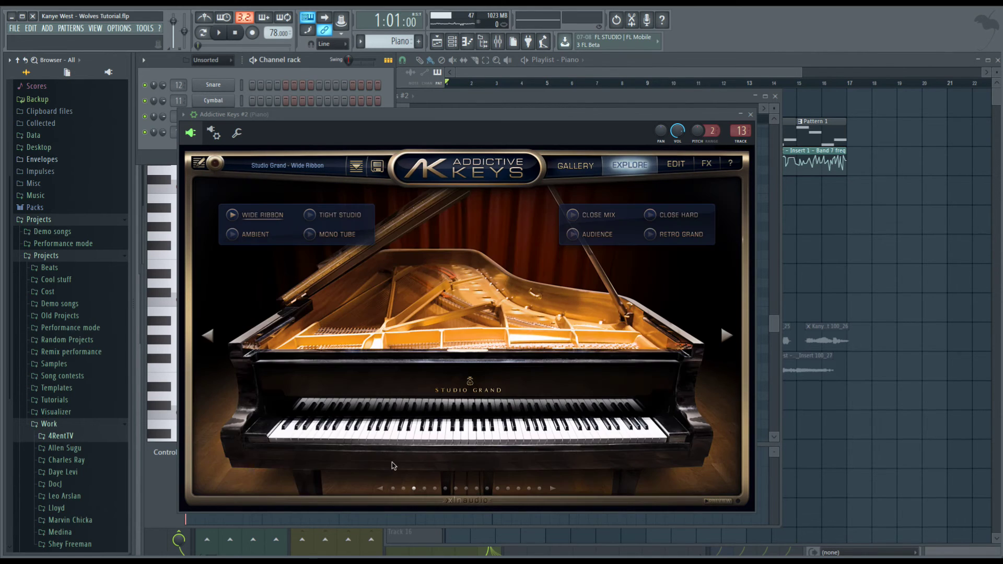
left_click(402, 489)
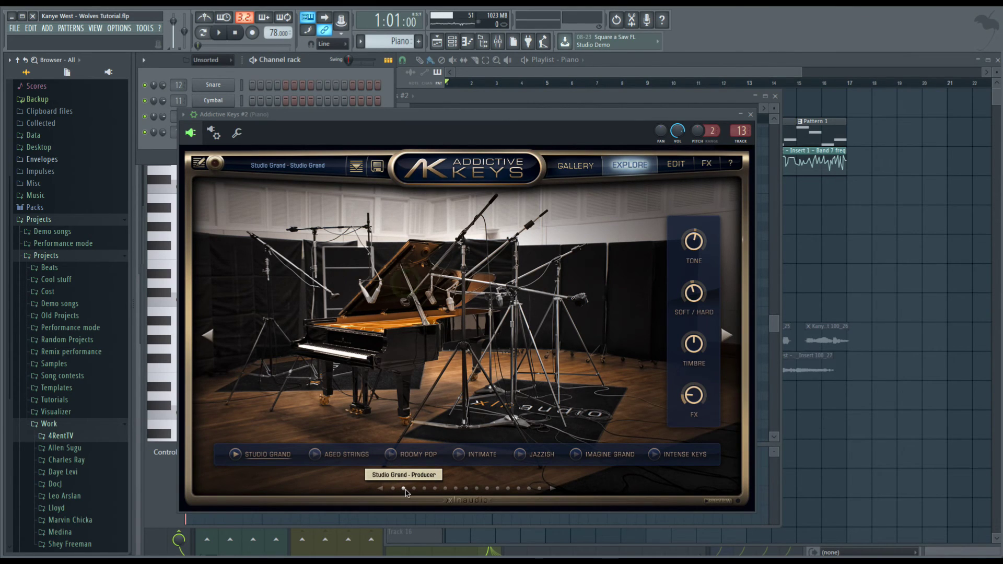
left_click(343, 459)
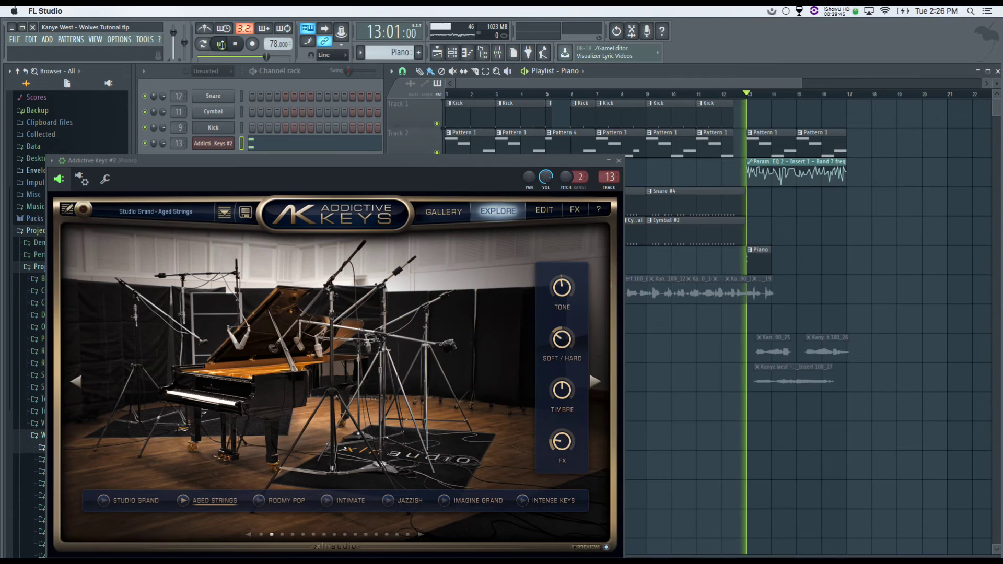
left_click(219, 44)
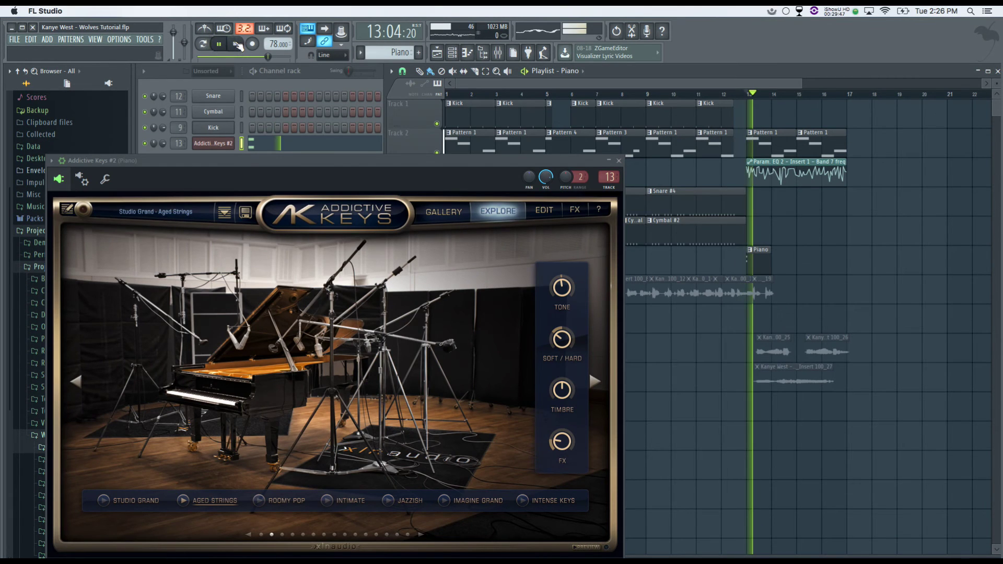
left_click(236, 44)
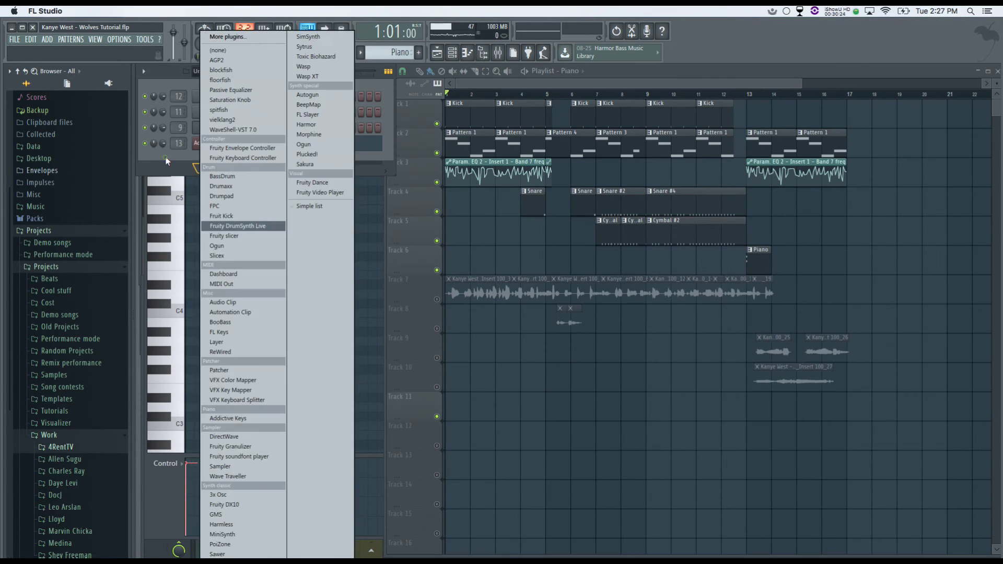
Step: Add an FL Keys channel to the channel rack as an alternative piano
left_click(208, 169)
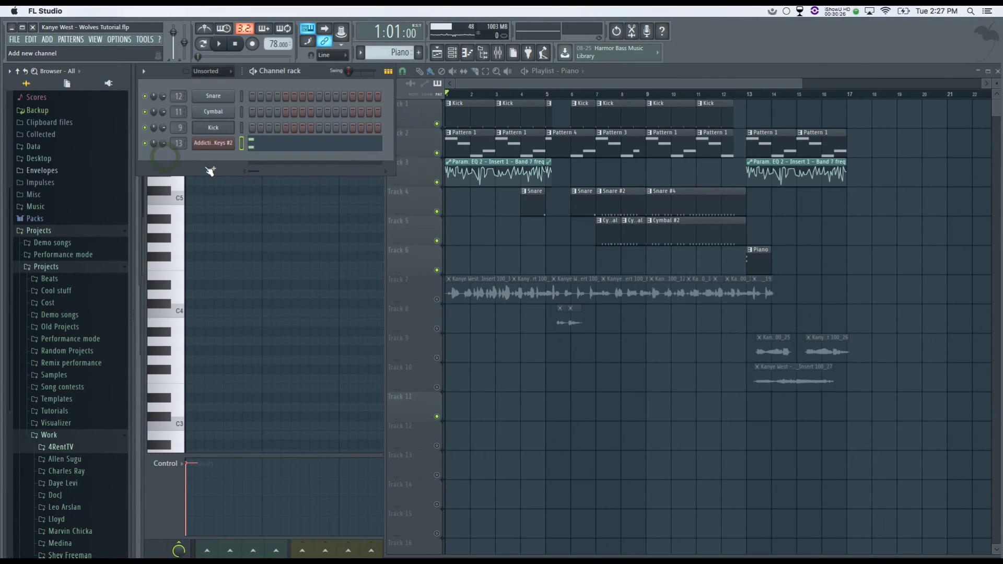
left_click(206, 168)
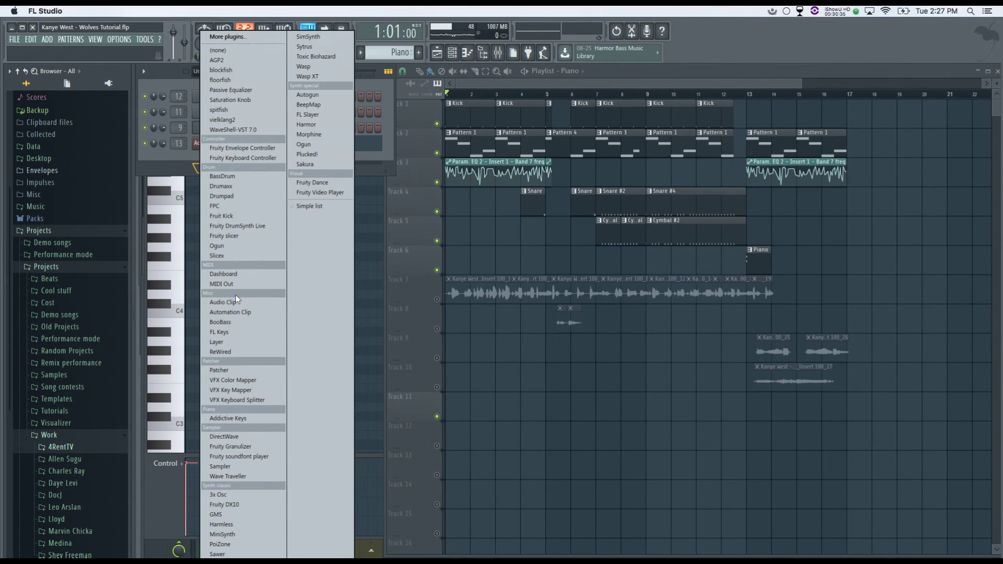
left_click(225, 332)
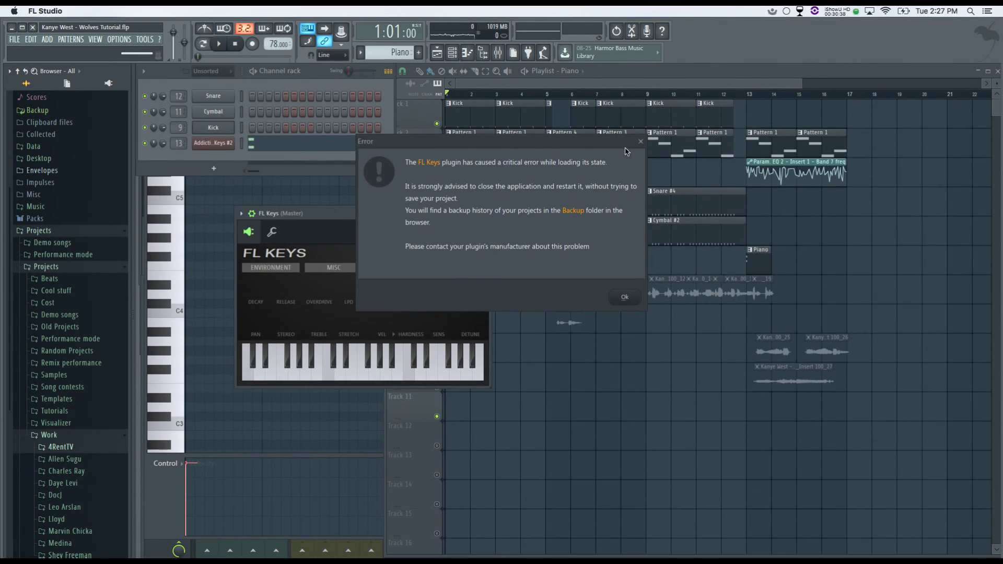
left_click(642, 143)
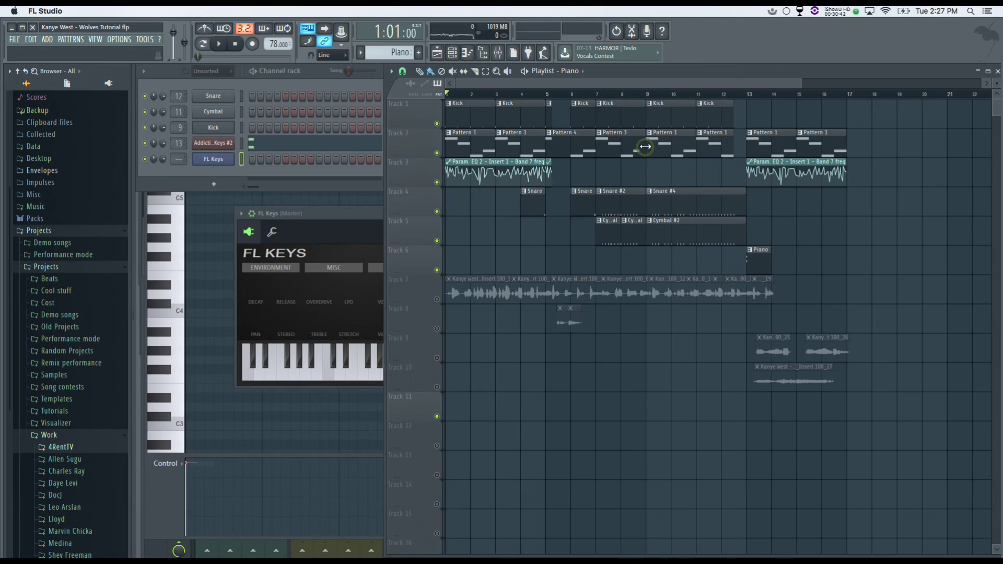
Step: Enter short B6 and G#6 notes at the start of bar 1 in the FL Keys piano roll
right_click(226, 162)
left_click(256, 159)
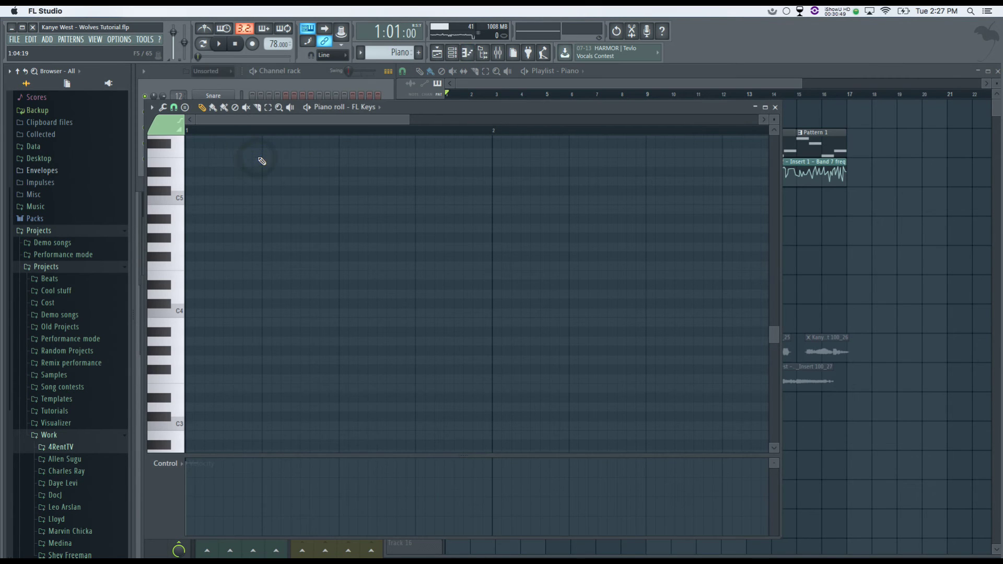
scroll(426, 168, "up", 5)
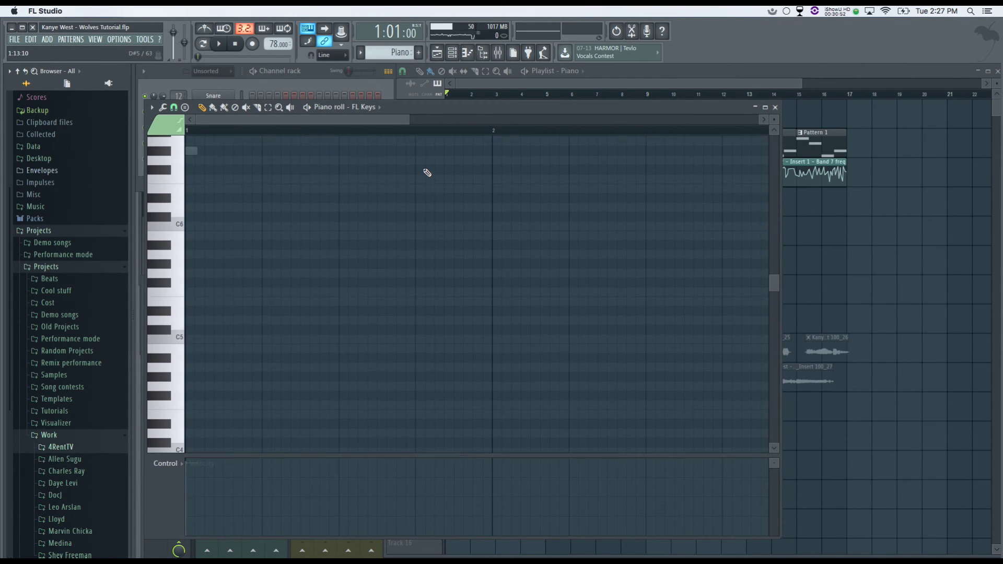
scroll(427, 173, "up", 3)
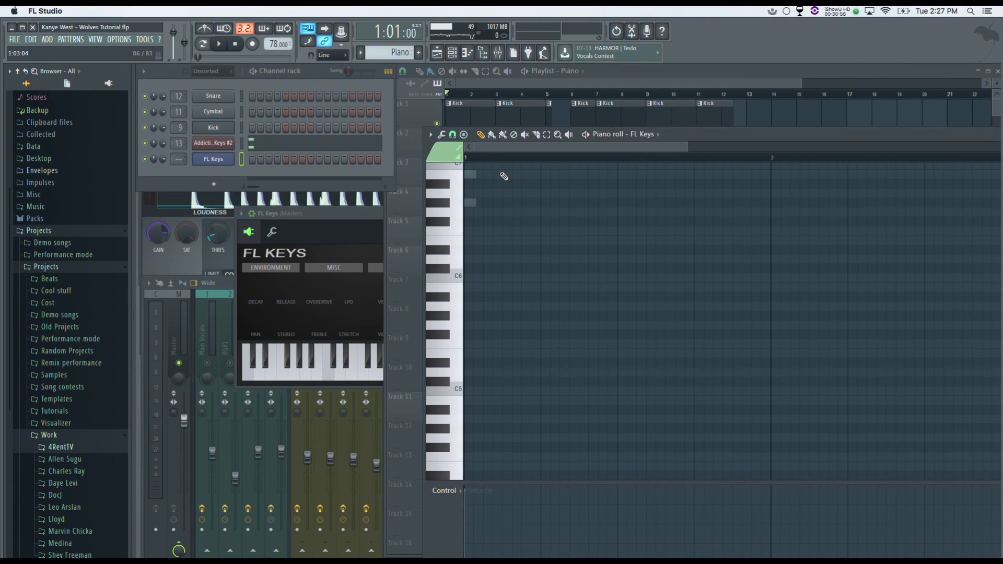
left_click(467, 174)
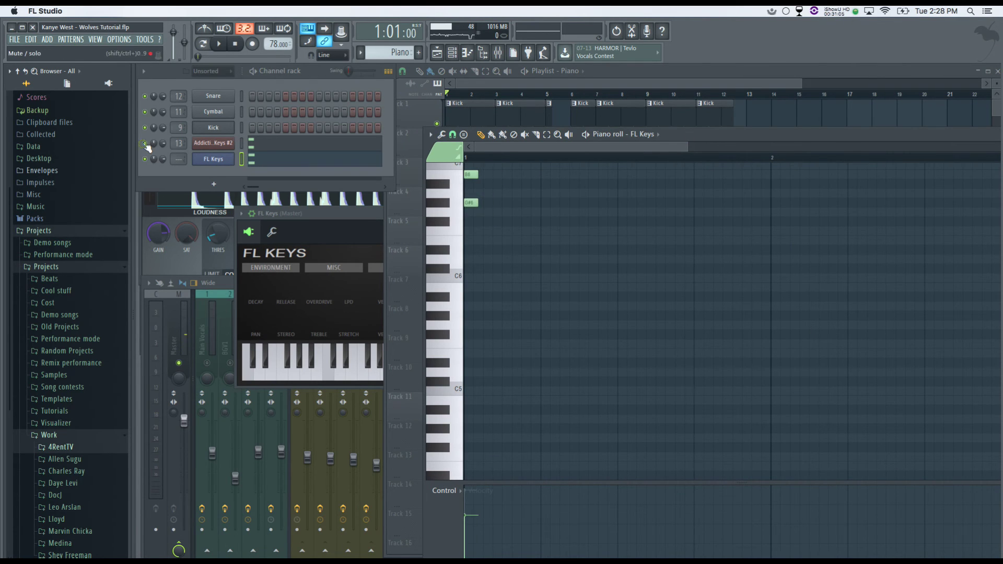
left_click(466, 203)
Step: Route FL Keys to mixer track 13 and play it from bar 13 with Addictive Keys #2 muted
left_click(145, 143)
left_click_drag(176, 161, 176, 139)
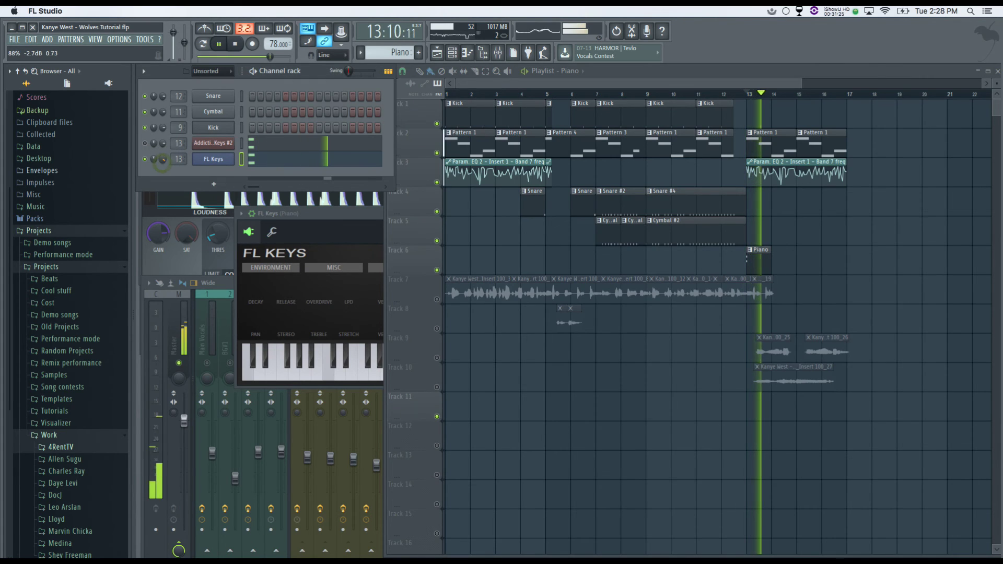
key("space")
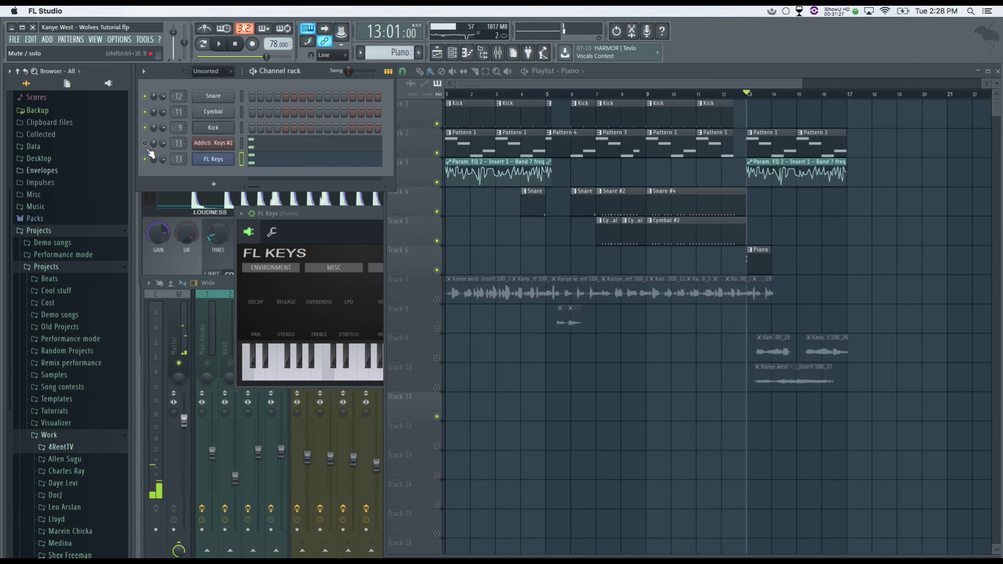
Step: Swap the piano sound back by unmuting Addictive Keys #2 and muting FL Keys, and play from bar 13
left_click(144, 143)
left_click(145, 159)
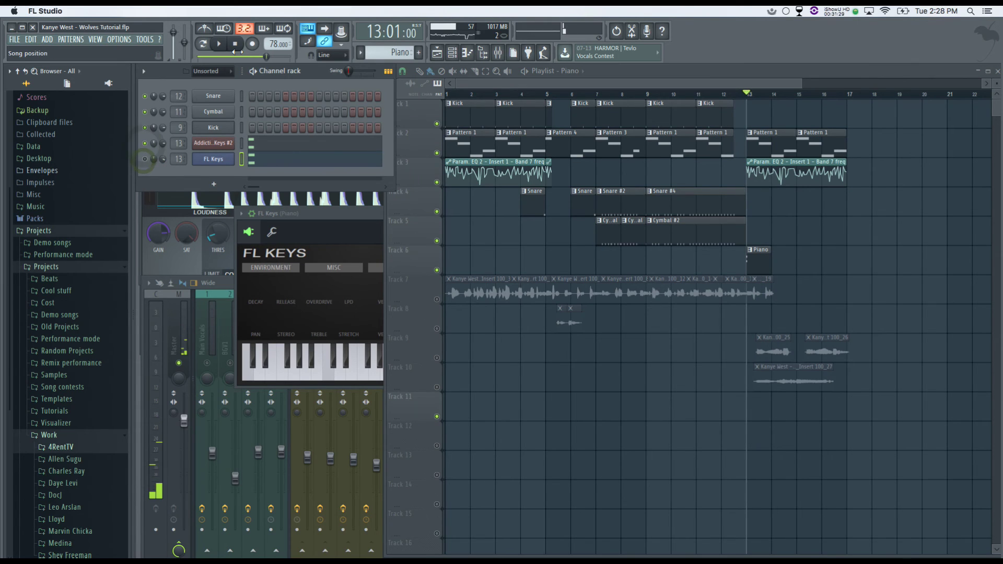
left_click(235, 44)
left_click(746, 97)
key("space")
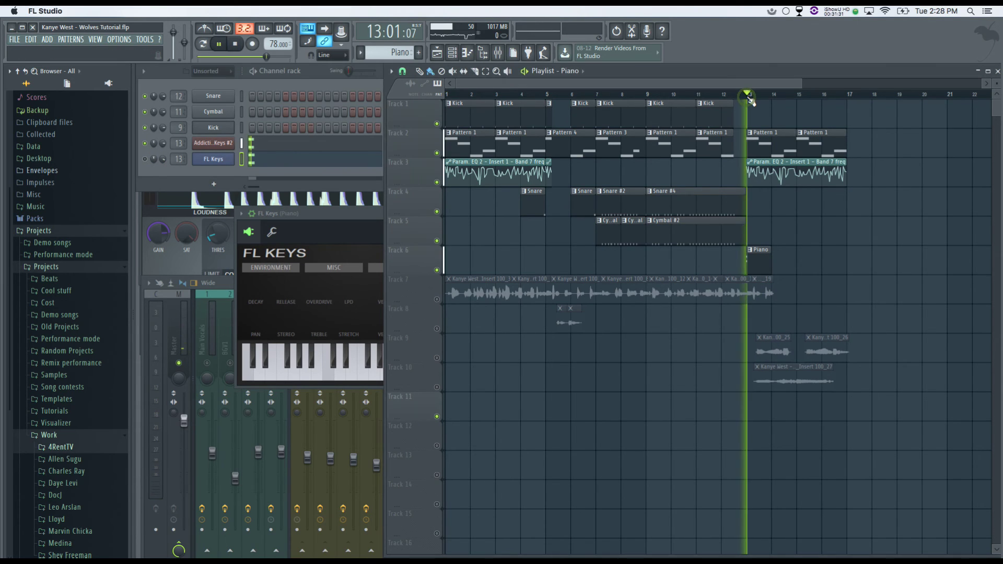
left_click(240, 48)
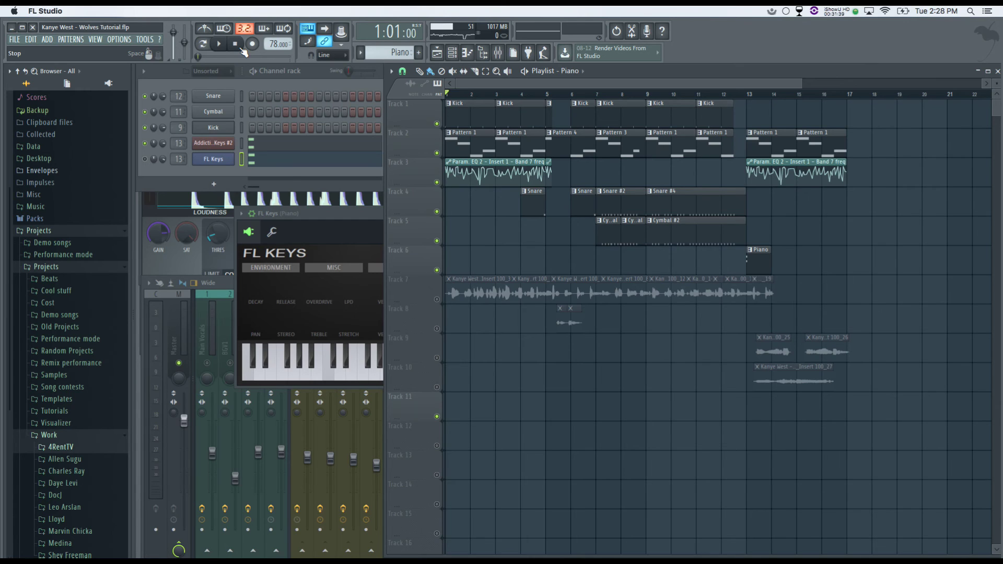
Step: Close the FL Keys instrument and delete its channel from the channel rack
left_click(321, 212)
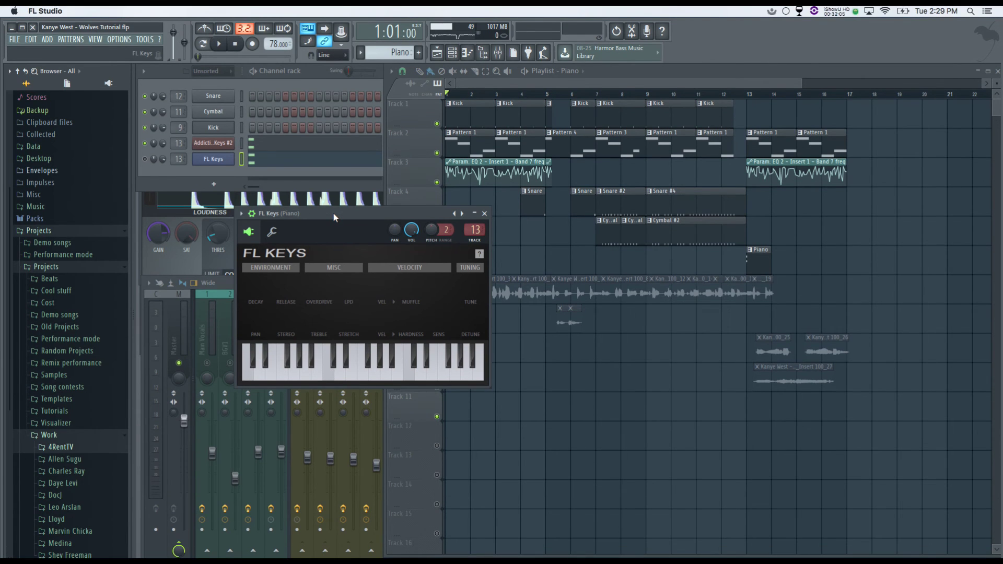
left_click_drag(333, 212, 360, 154)
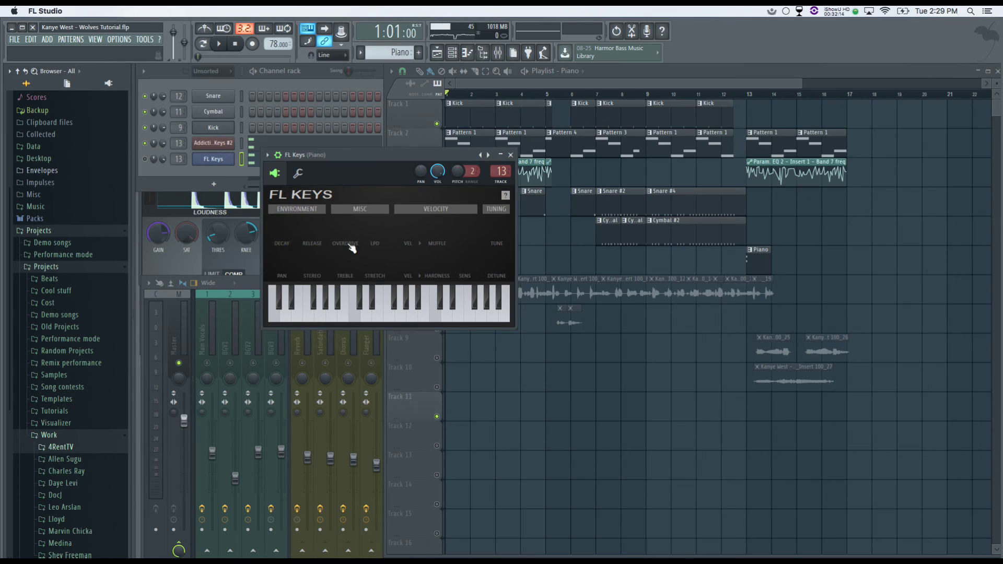
left_click(511, 155)
right_click(213, 159)
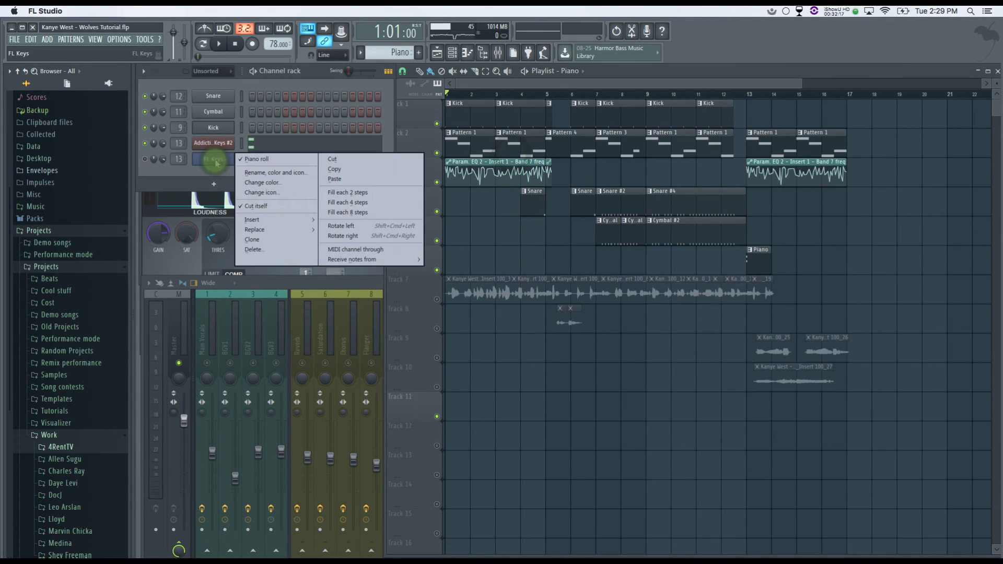
left_click(262, 252)
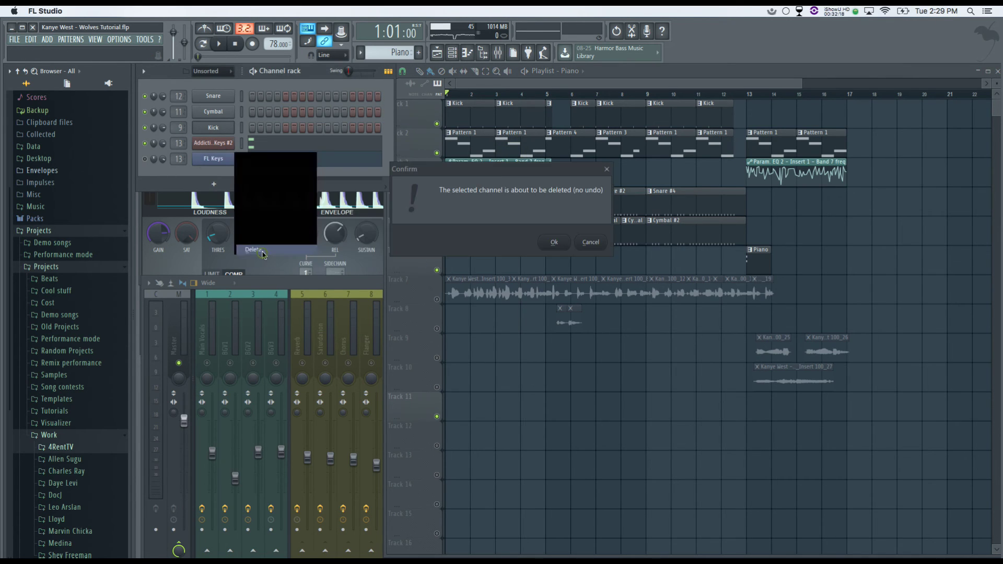
left_click(554, 242)
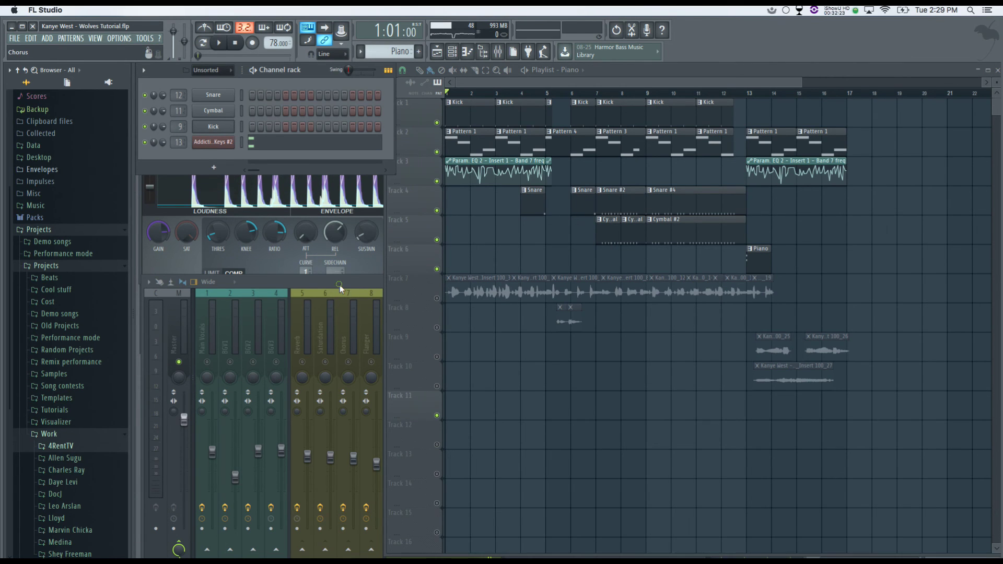
Step: Open Fruity delay 2 on the Piano mixer track and choose a preset value for its delay time
left_click(340, 284)
double_click(179, 146)
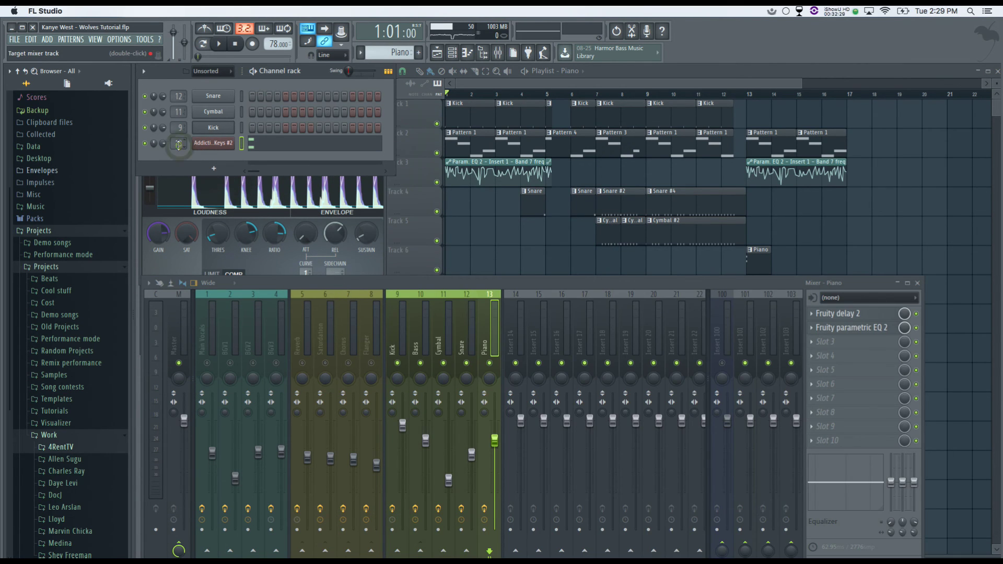
double_click(180, 145)
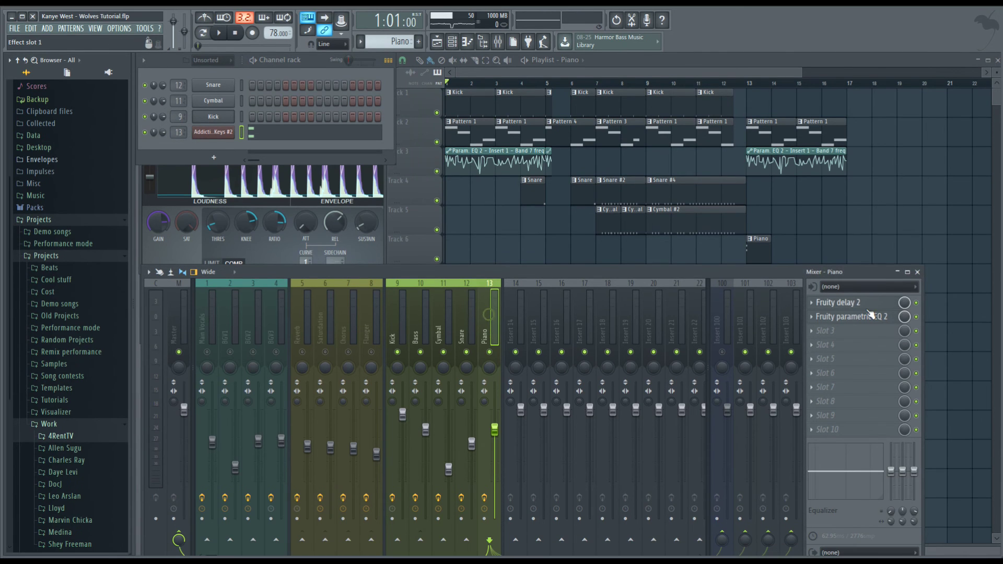
left_click(856, 313)
right_click(372, 287)
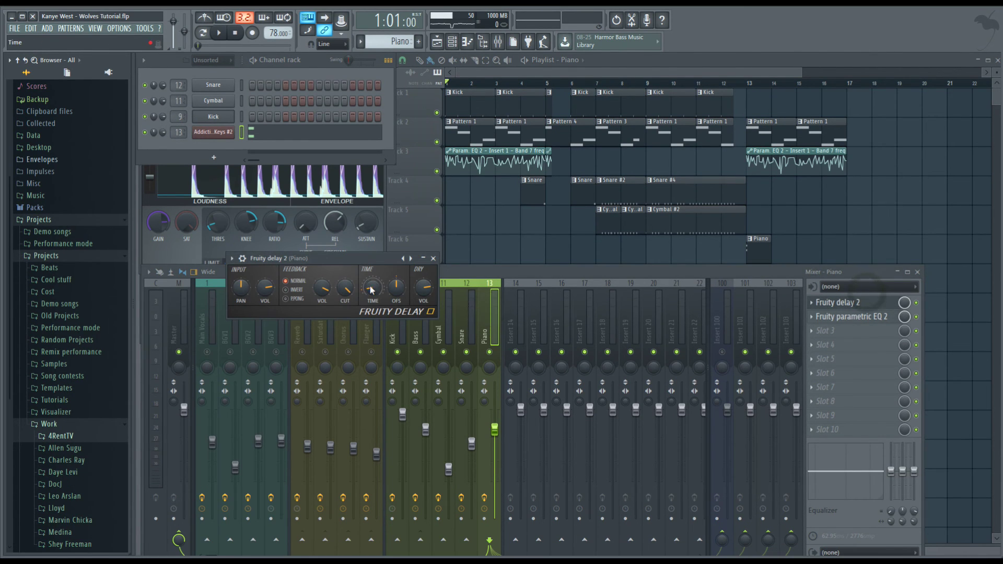
left_click(376, 260)
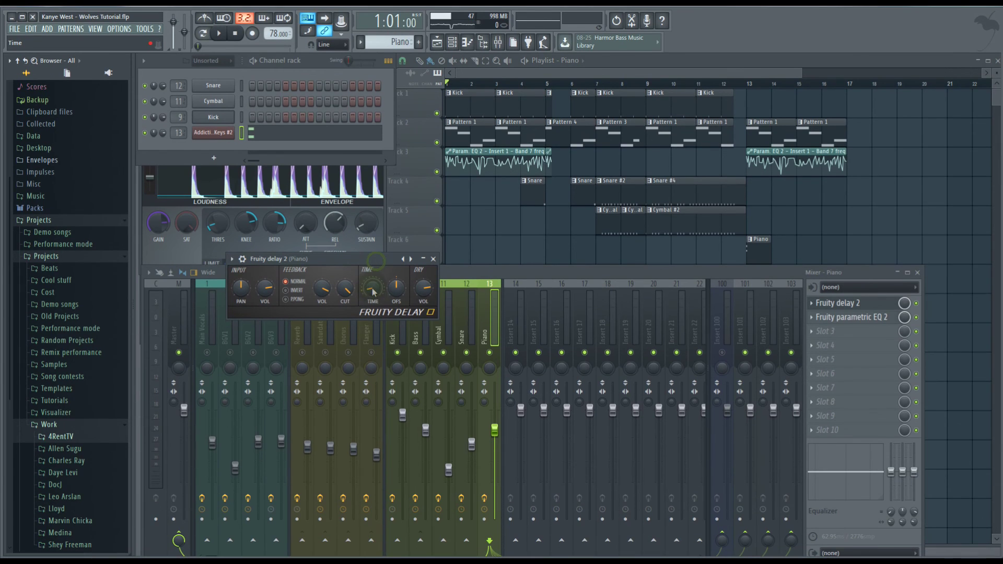
right_click(375, 299)
mouse_move(397, 314)
left_click(485, 319)
Step: Reset the feedback volume of the Piano track's Fruity delay 2 and play the arrangement from bar 13
right_click(323, 289)
left_click(337, 298)
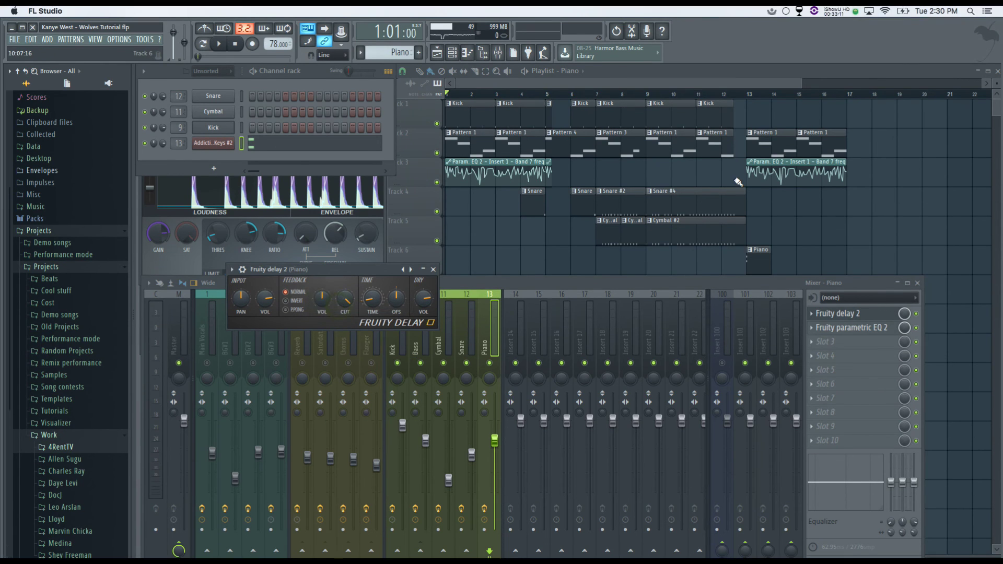
left_click(748, 94)
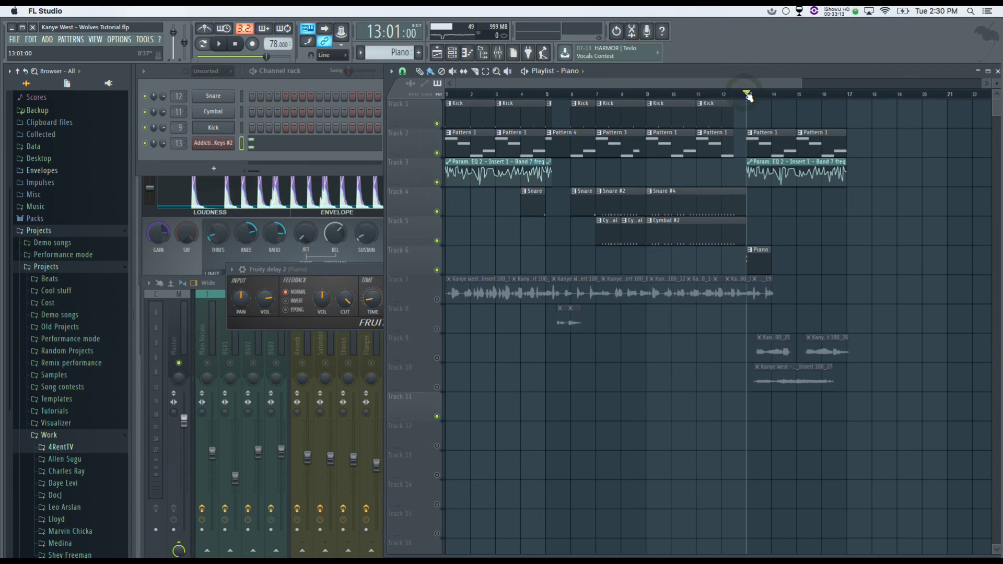
key("space")
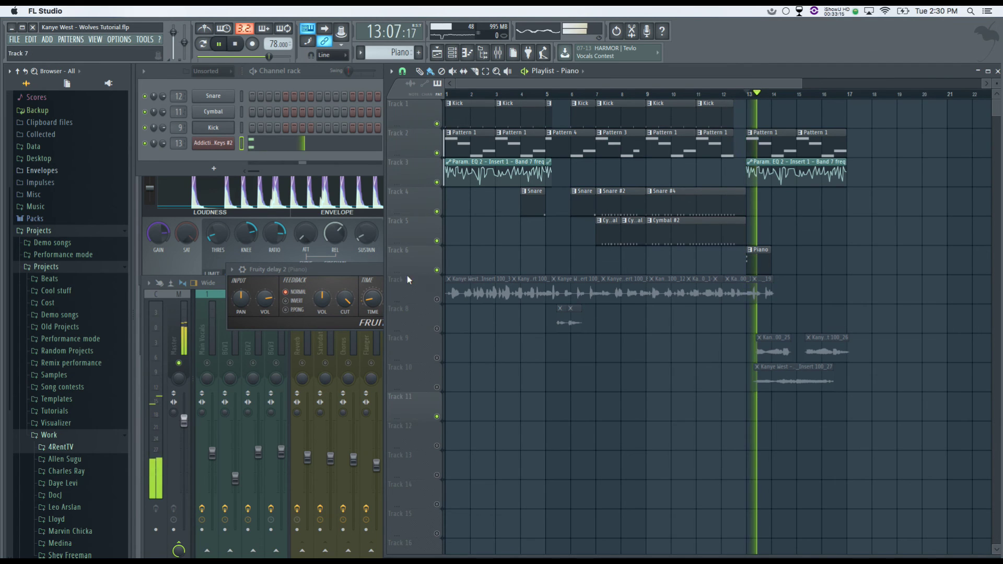
key("space")
Step: Raise the feedback volume of the Piano track's Fruity delay 2, play from bar 13 and close the delay
left_click_drag(324, 290, 324, 260)
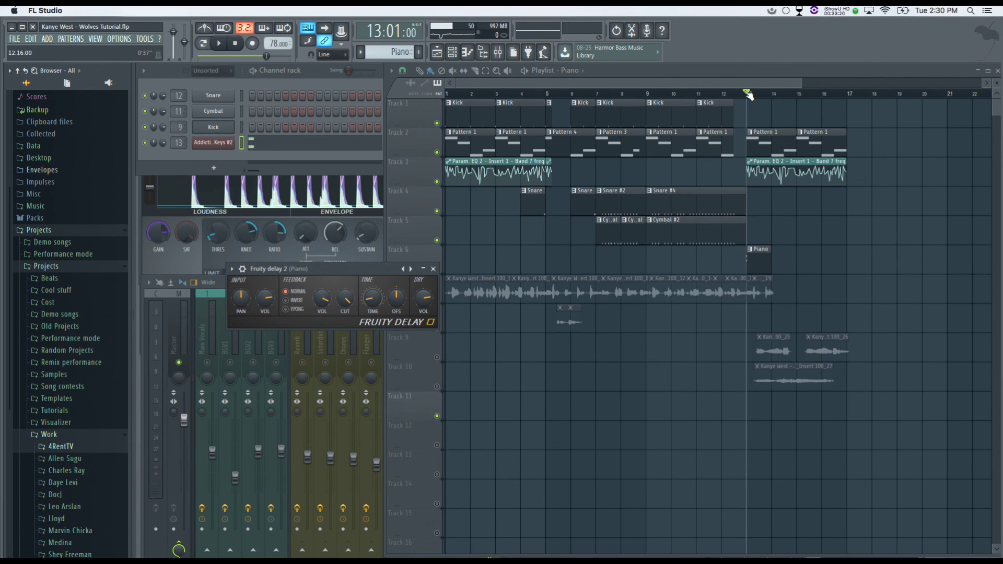
left_click(748, 94)
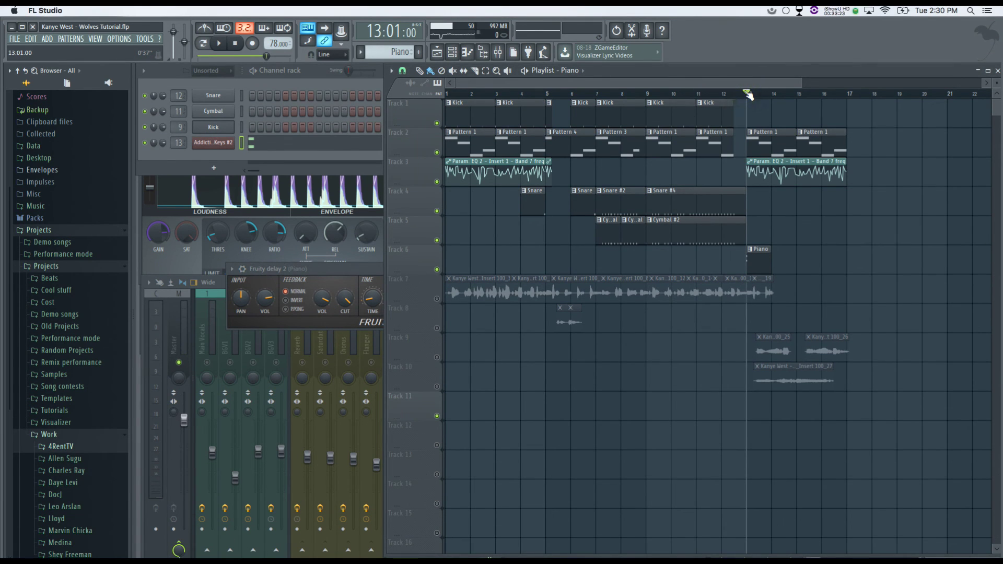
key("space")
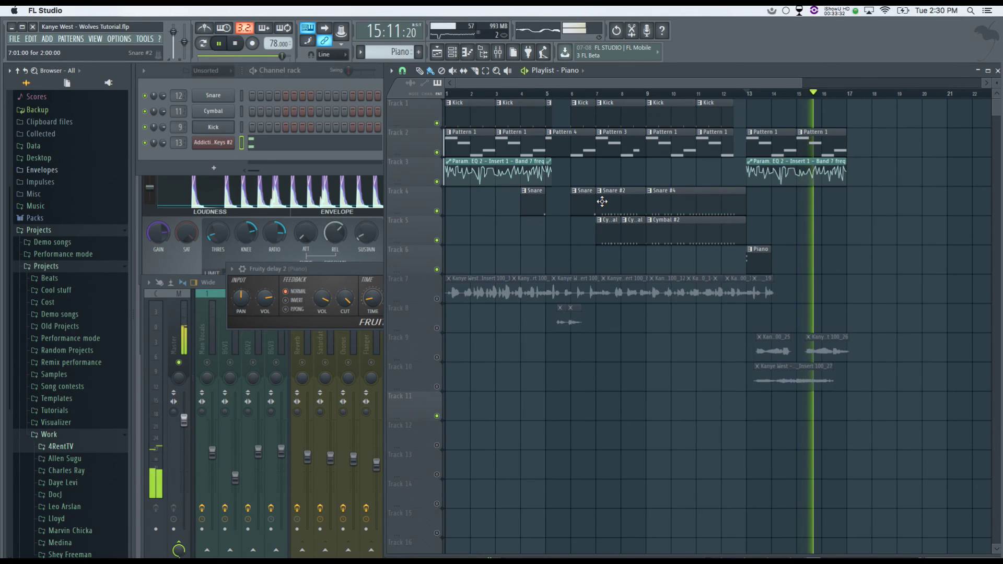
left_click(316, 267)
key("space")
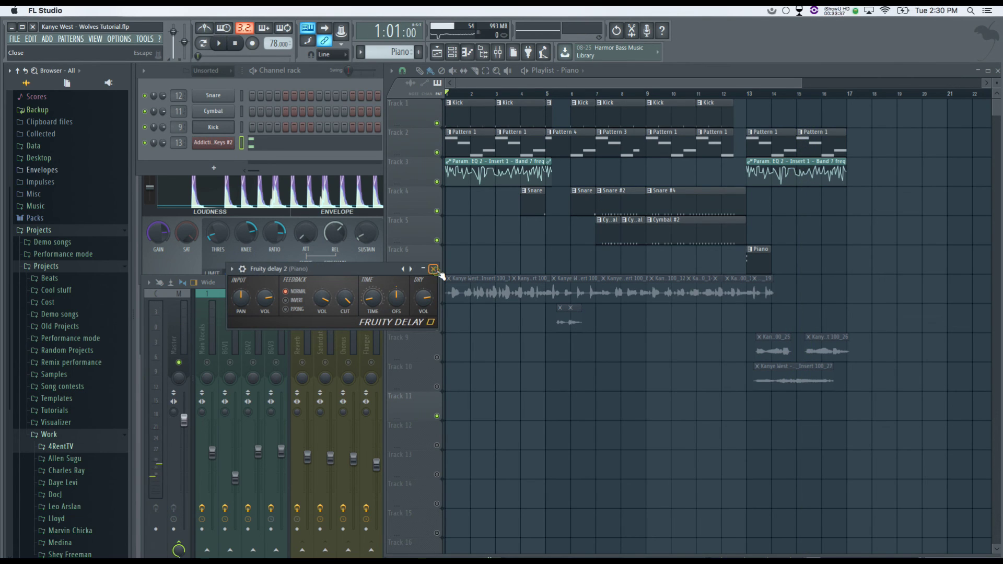
left_click(433, 269)
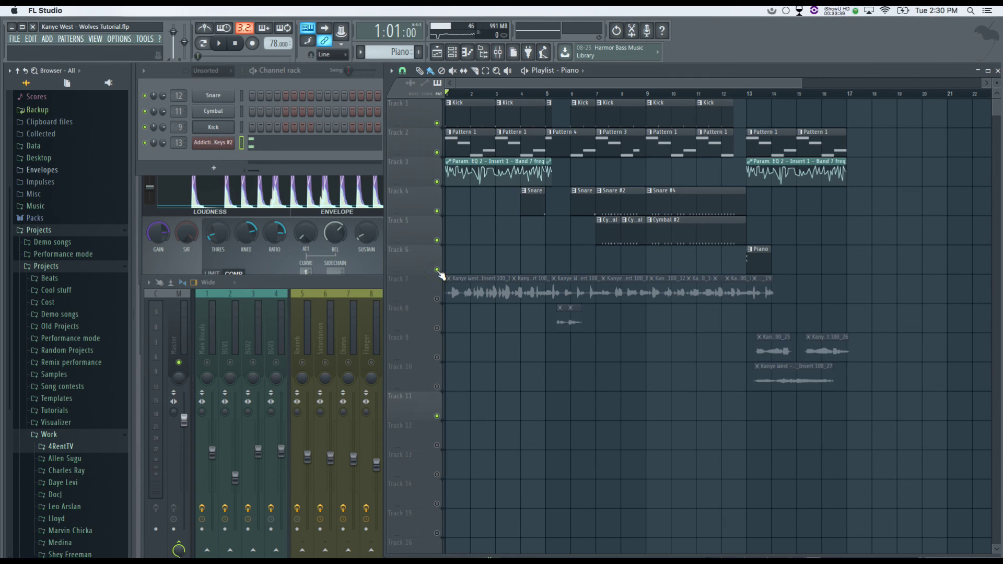
Step: Enable all mixer tracks, including Main Vocals, the BGV tracks and the Reverb, Saturdation, Chorus and Flanger tracks
left_click(369, 280)
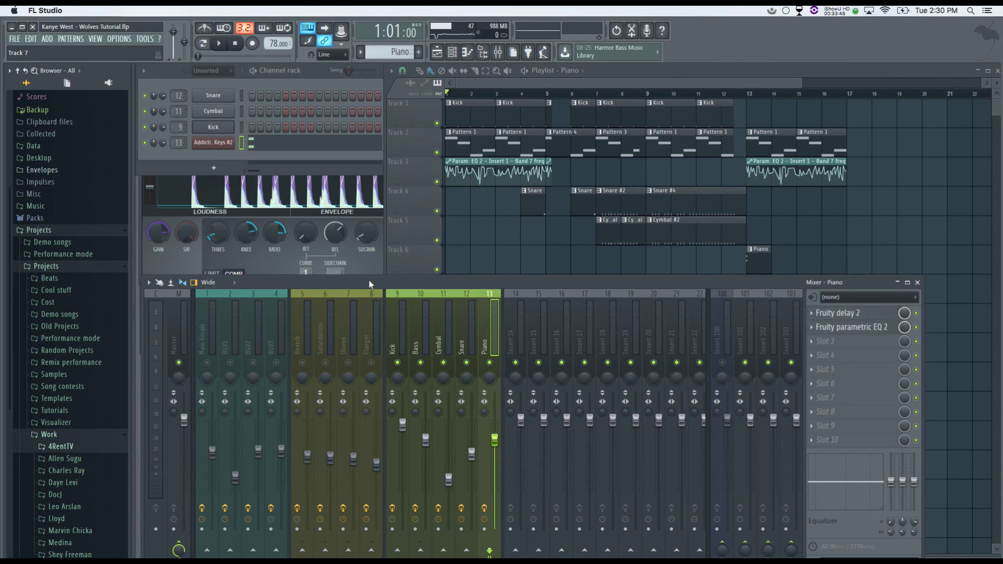
left_click(453, 93)
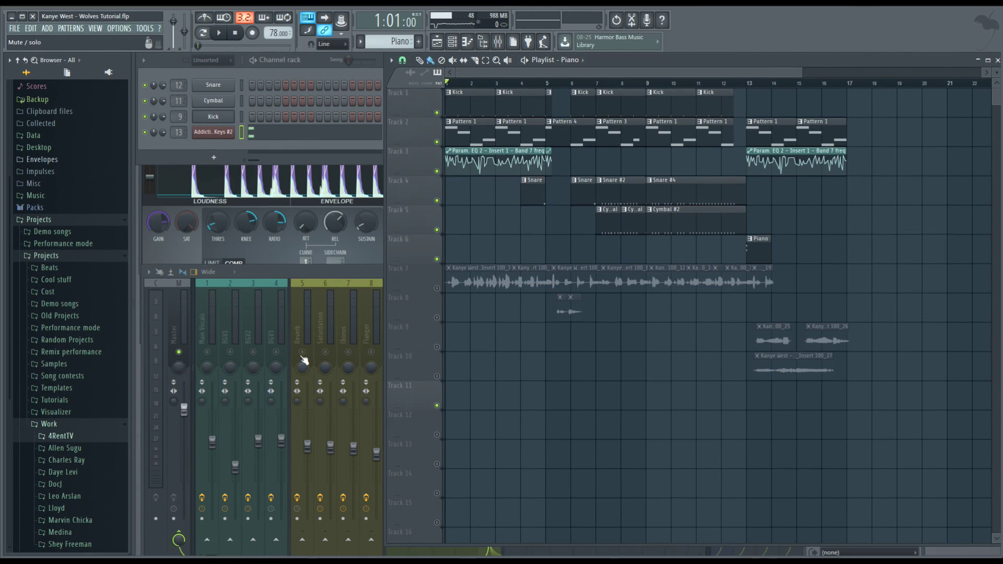
right_click(208, 352)
right_click(229, 353)
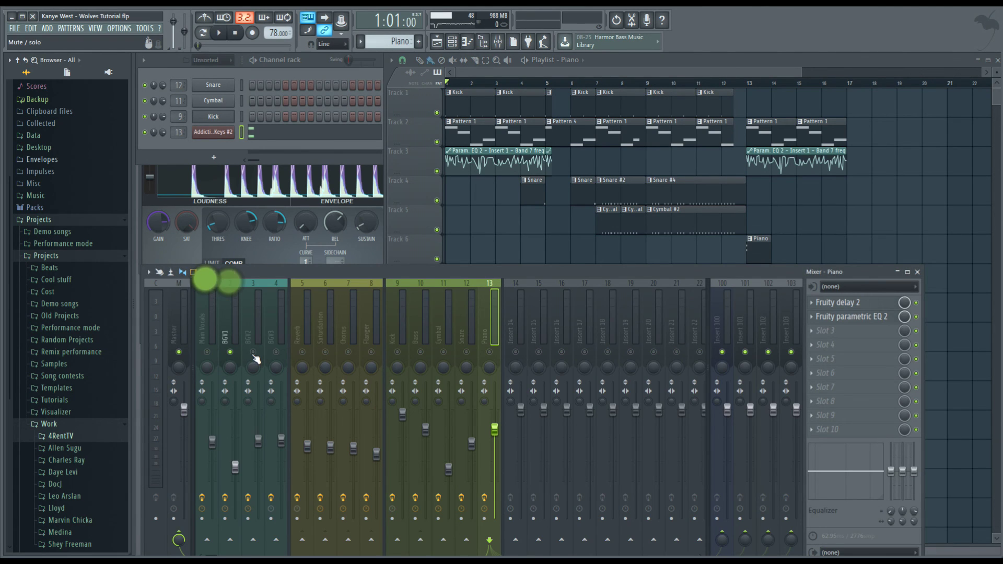
right_click(207, 353)
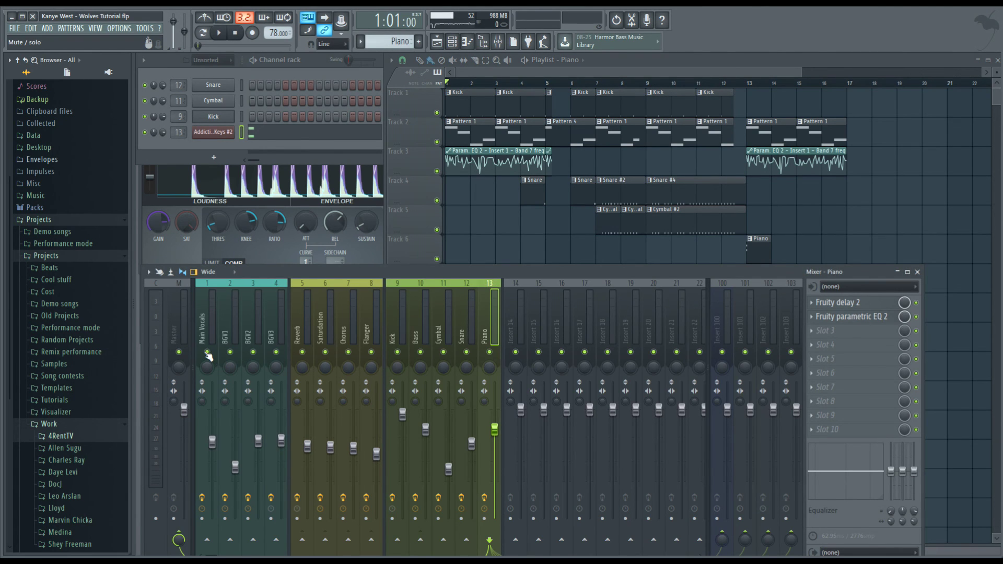